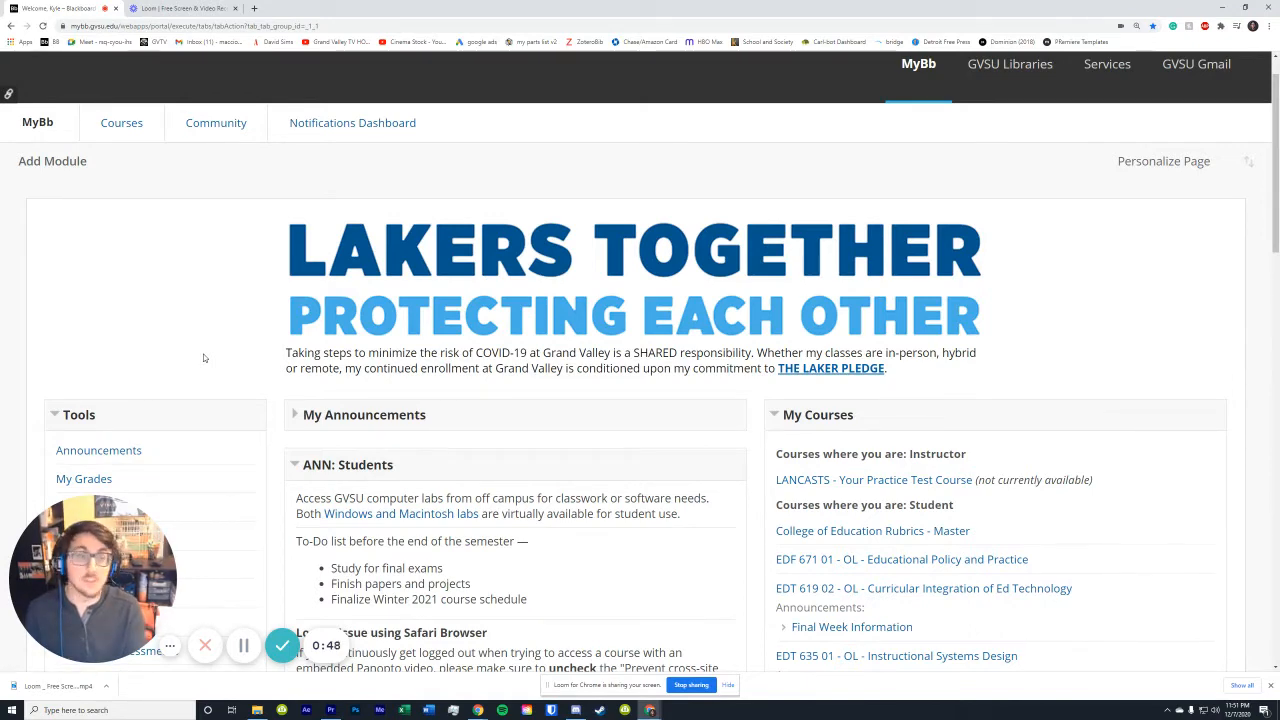
- Open the College of Education Rubrics - Master course from the student courses in My Courses
{"action": "scroll", "coordinate": [270, 403], "scroll_direction": "up", "scroll_amount": 1}
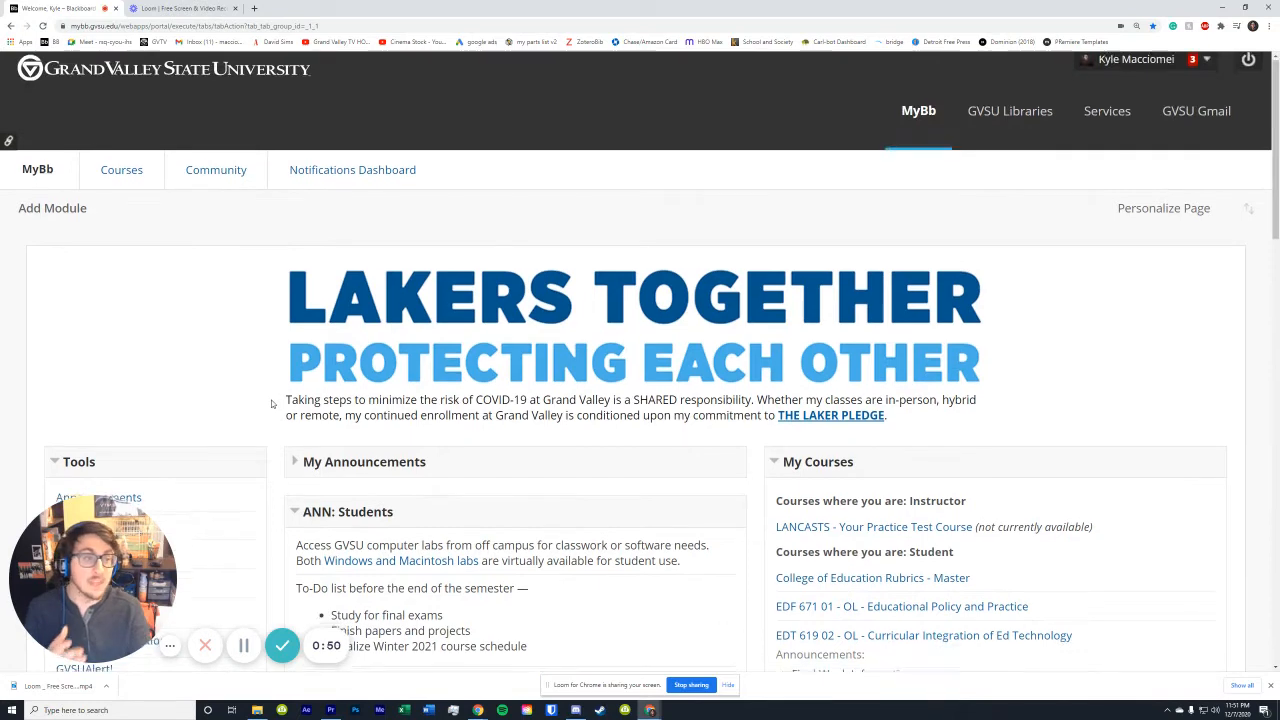
{"action": "scroll", "coordinate": [270, 403], "scroll_direction": "down", "scroll_amount": 3}
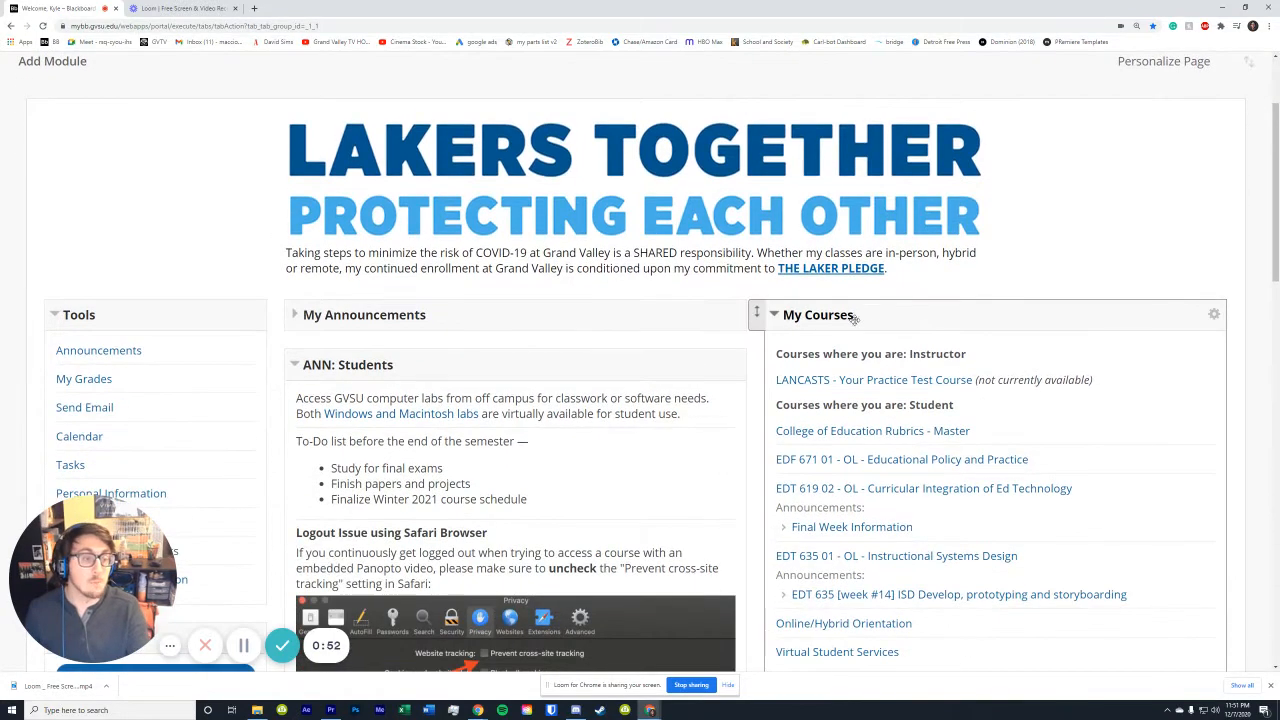
{"action": "scroll", "coordinate": [879, 313], "scroll_direction": "down", "scroll_amount": 1}
{"action": "mouse_move", "coordinate": [876, 262]}
{"action": "left_mouse_down"}
{"action": "mouse_move", "coordinate": [945, 262]}
{"action": "mouse_move", "coordinate": [880, 295]}
{"action": "mouse_move", "coordinate": [115, 262]}
{"action": "mouse_move", "coordinate": [957, 232]}
{"action": "mouse_move", "coordinate": [884, 258]}
{"action": "left_mouse_up"}
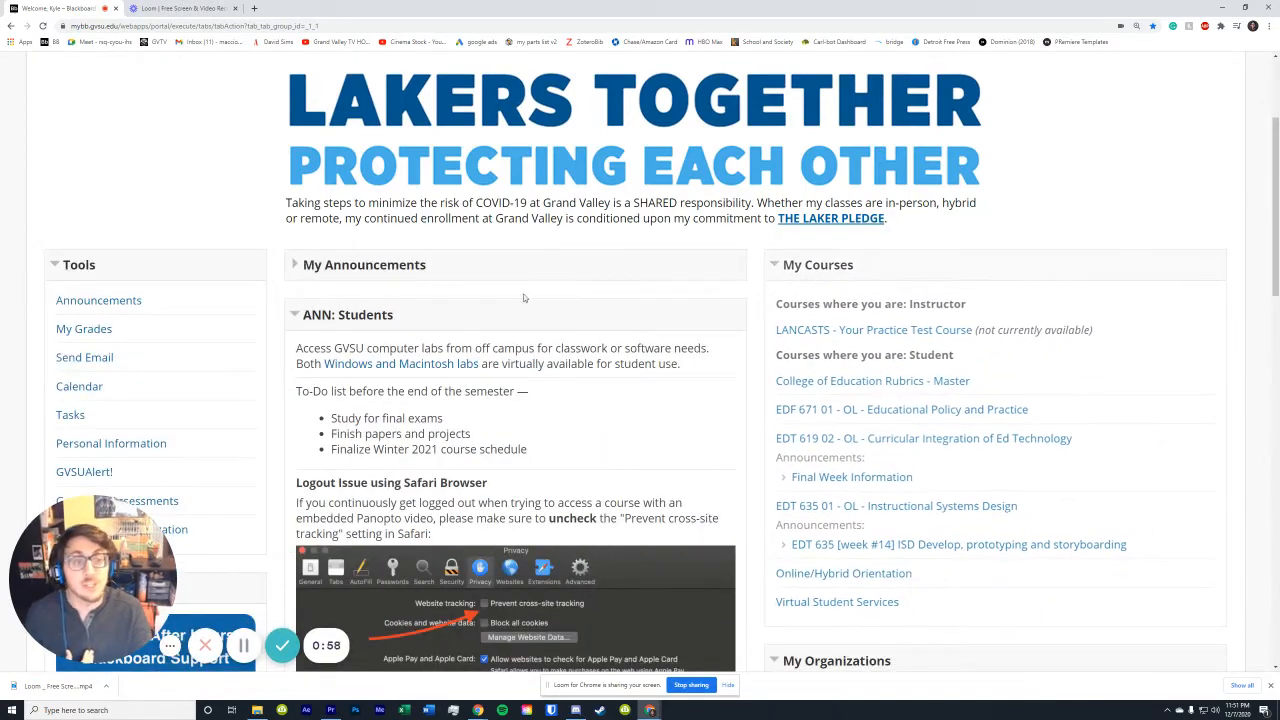
{"action": "scroll", "coordinate": [908, 241], "scroll_direction": "down", "scroll_amount": 1}
{"action": "scroll", "coordinate": [930, 256], "scroll_direction": "down", "scroll_amount": 1}
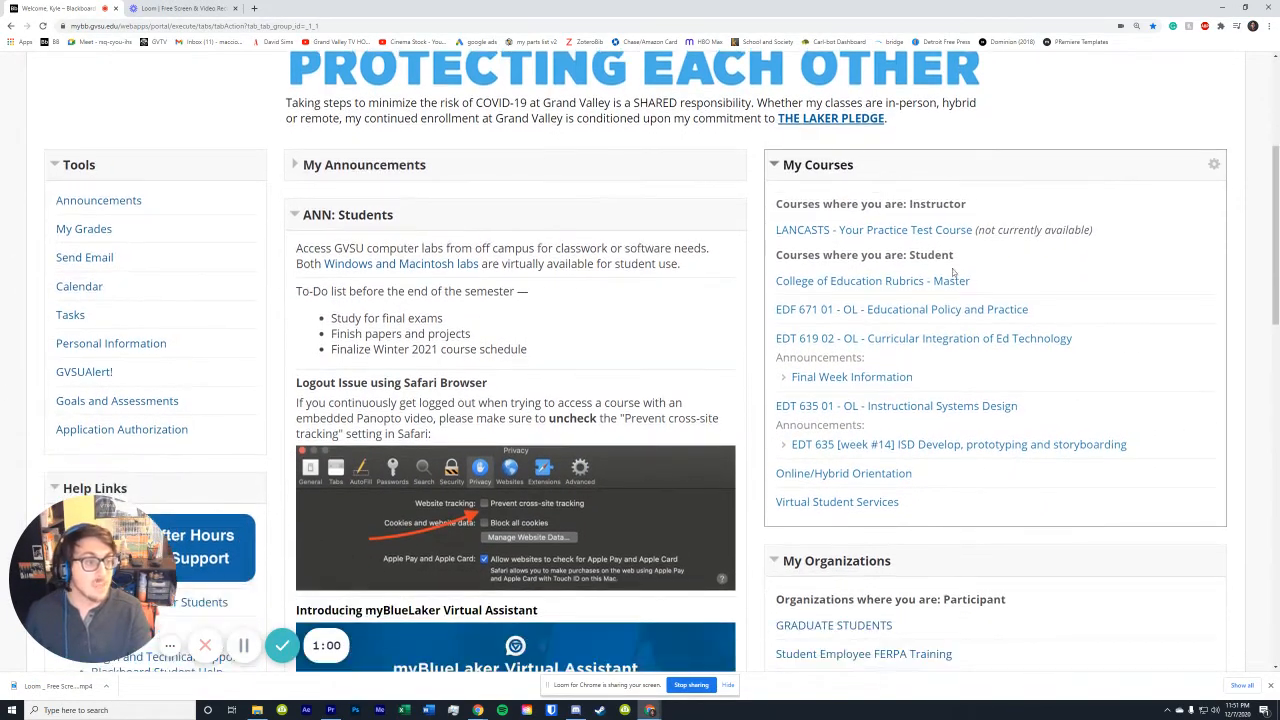
{"action": "left_click_drag", "start_coordinate": [956, 262], "coordinate": [778, 256]}
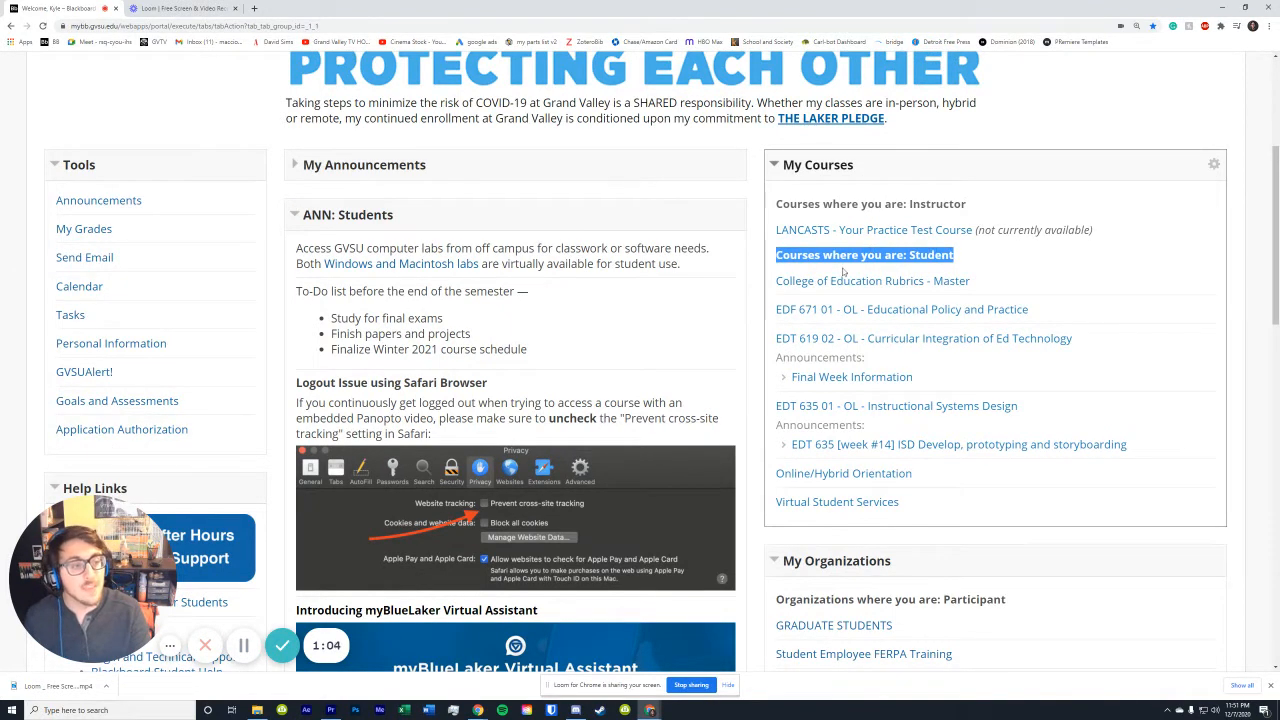
{"action": "left_click", "coordinate": [985, 283]}
{"action": "left_click_drag", "start_coordinate": [985, 283], "coordinate": [777, 282]}
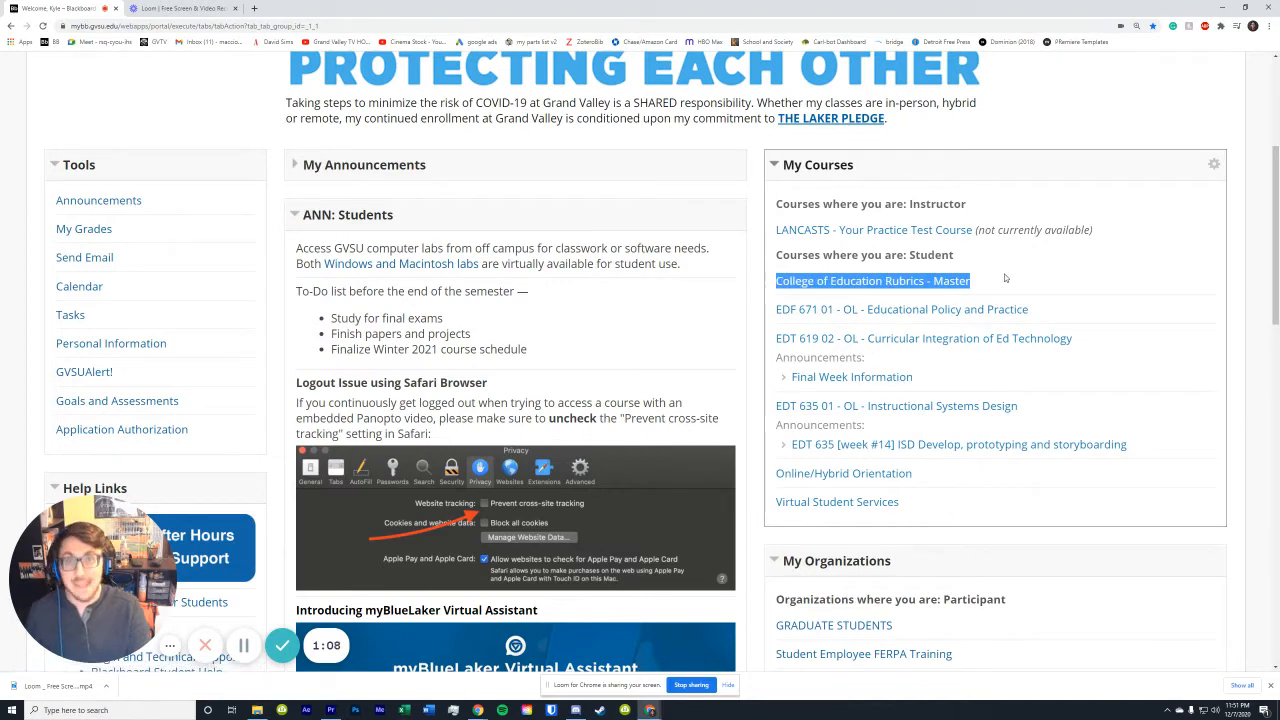
{"action": "left_click", "coordinate": [949, 284]}
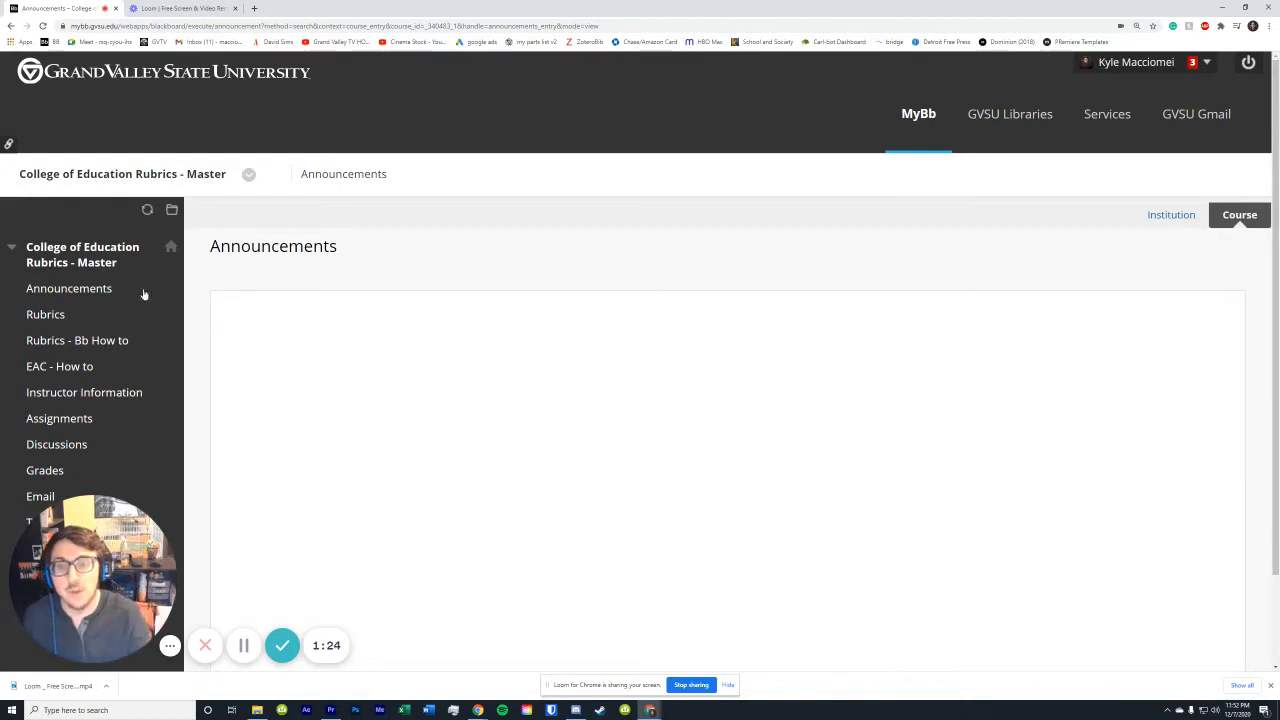
- Go to the course's Rubrics section and open the EDF Rubrics folder
{"action": "scroll", "coordinate": [60, 390], "scroll_direction": "down", "scroll_amount": 1}
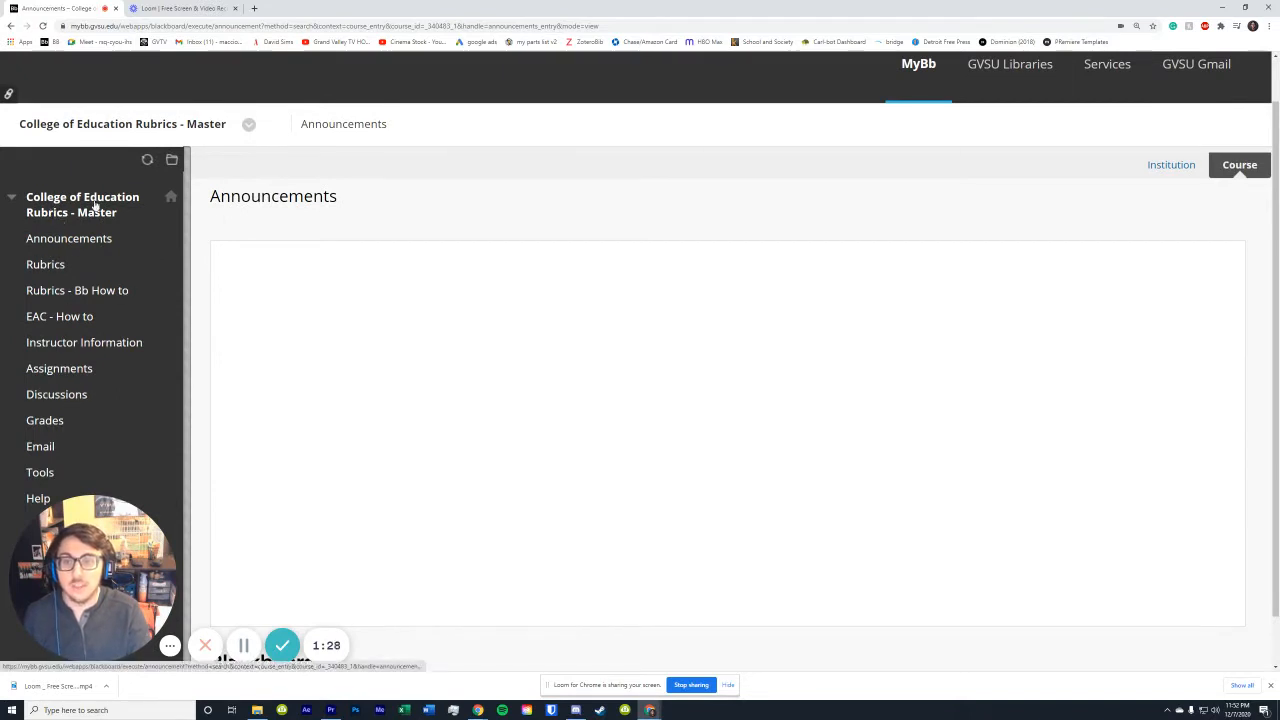
{"action": "left_click", "coordinate": [57, 268]}
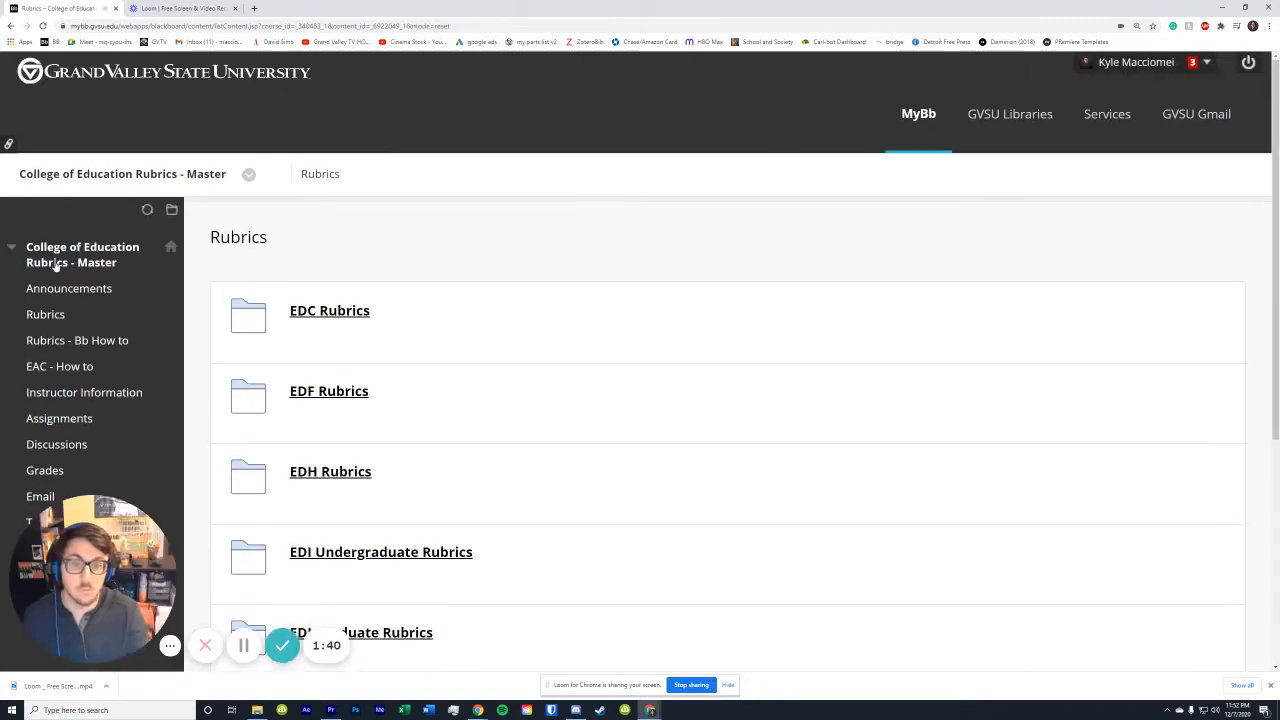
{"action": "scroll", "coordinate": [434, 463], "scroll_direction": "down", "scroll_amount": 3}
{"action": "scroll", "coordinate": [490, 410], "scroll_direction": "down", "scroll_amount": 1}
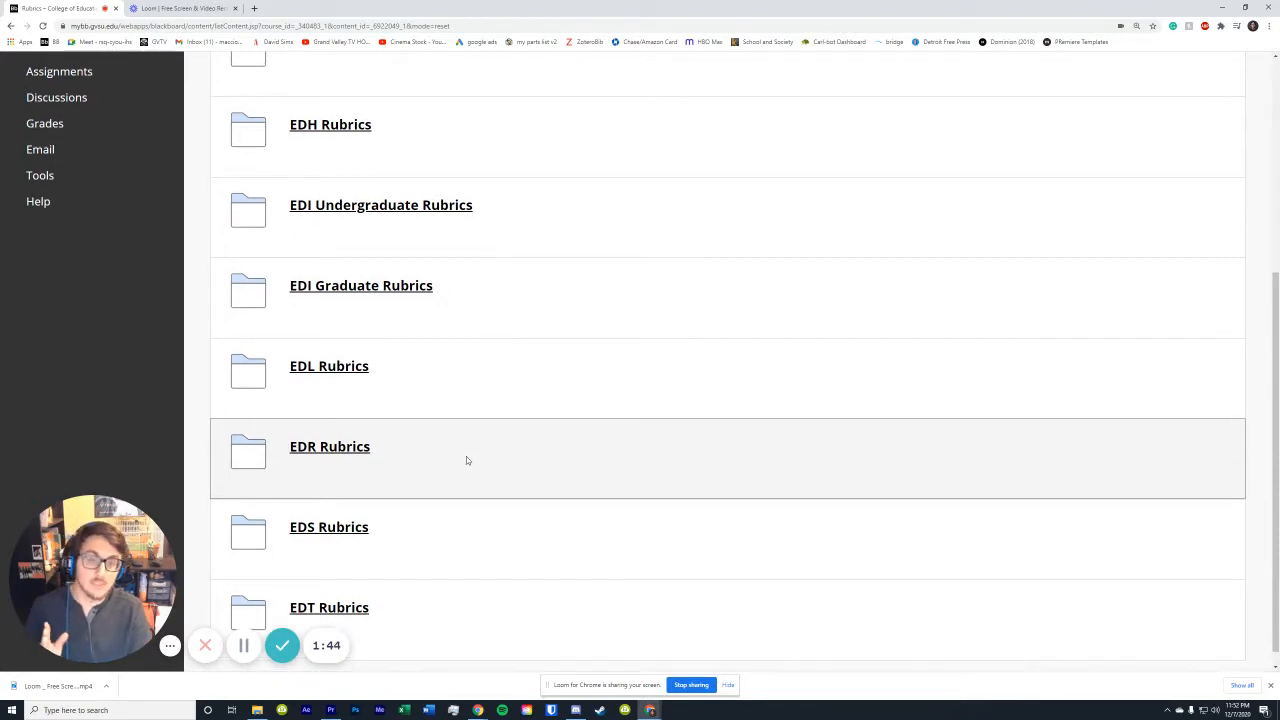
{"action": "scroll", "coordinate": [466, 456], "scroll_direction": "up", "scroll_amount": 1}
{"action": "scroll", "coordinate": [426, 464], "scroll_direction": "up", "scroll_amount": 2}
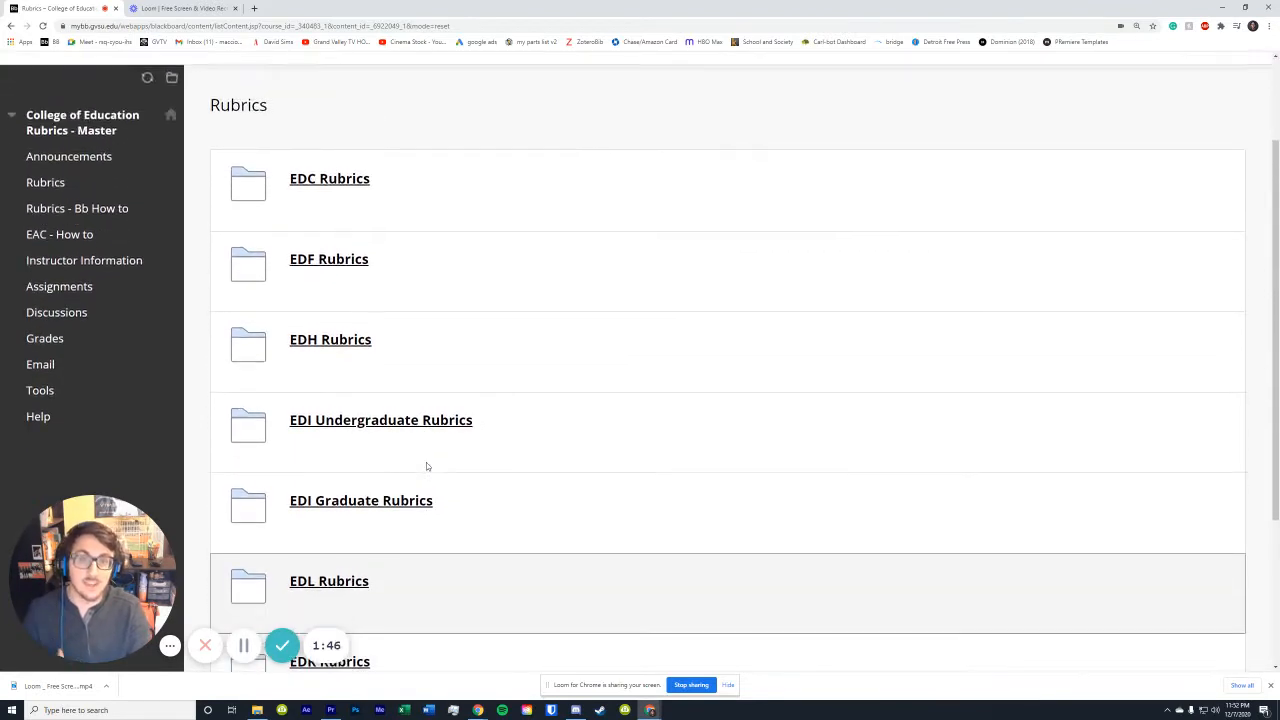
{"action": "scroll", "coordinate": [426, 464], "scroll_direction": "down", "scroll_amount": 1}
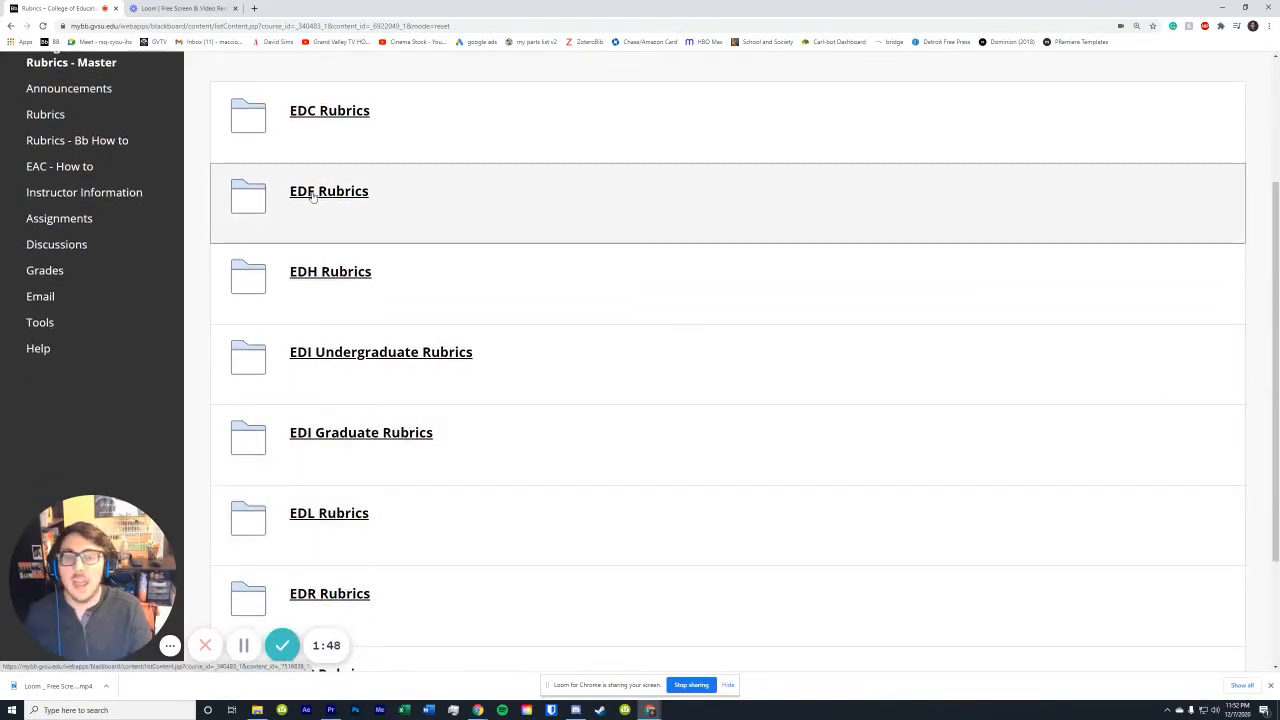
{"action": "left_click", "coordinate": [316, 196]}
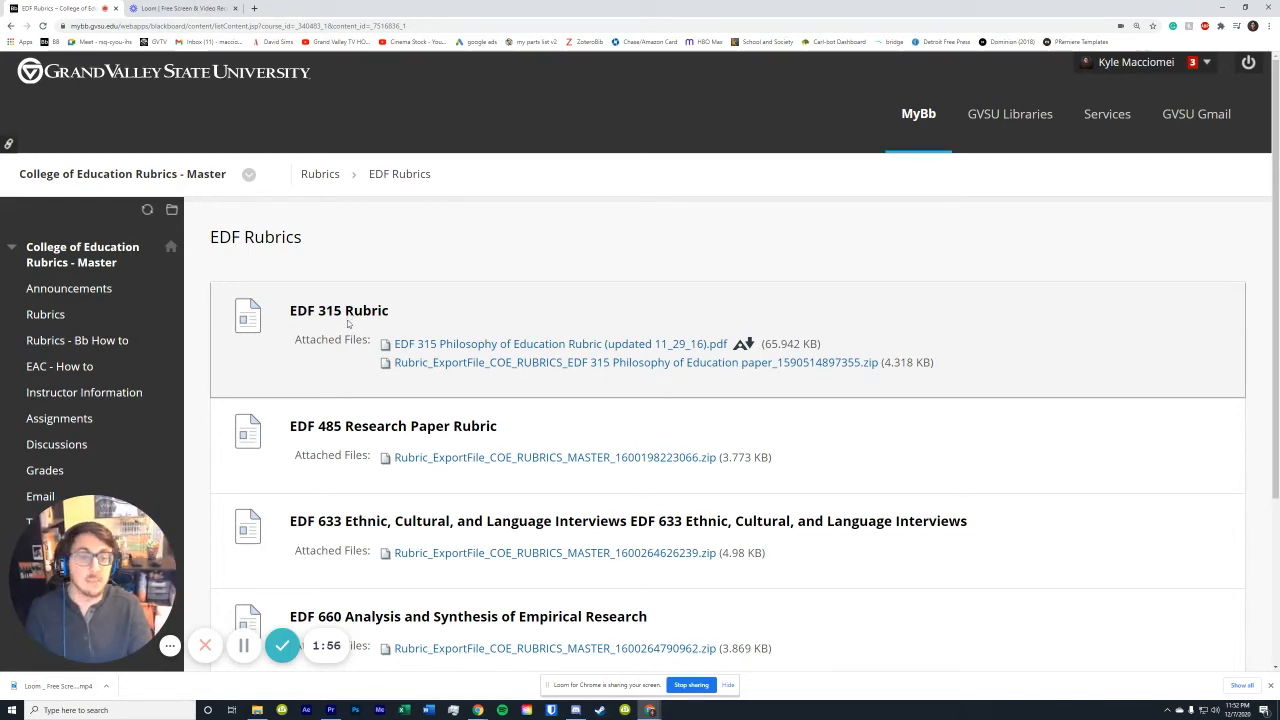
- Examine the EDF rubric entries and their attached files, especially the PDF and ZIP attachments of EDF 315 Rubric
{"action": "scroll", "coordinate": [755, 362], "scroll_direction": "down", "scroll_amount": 2}
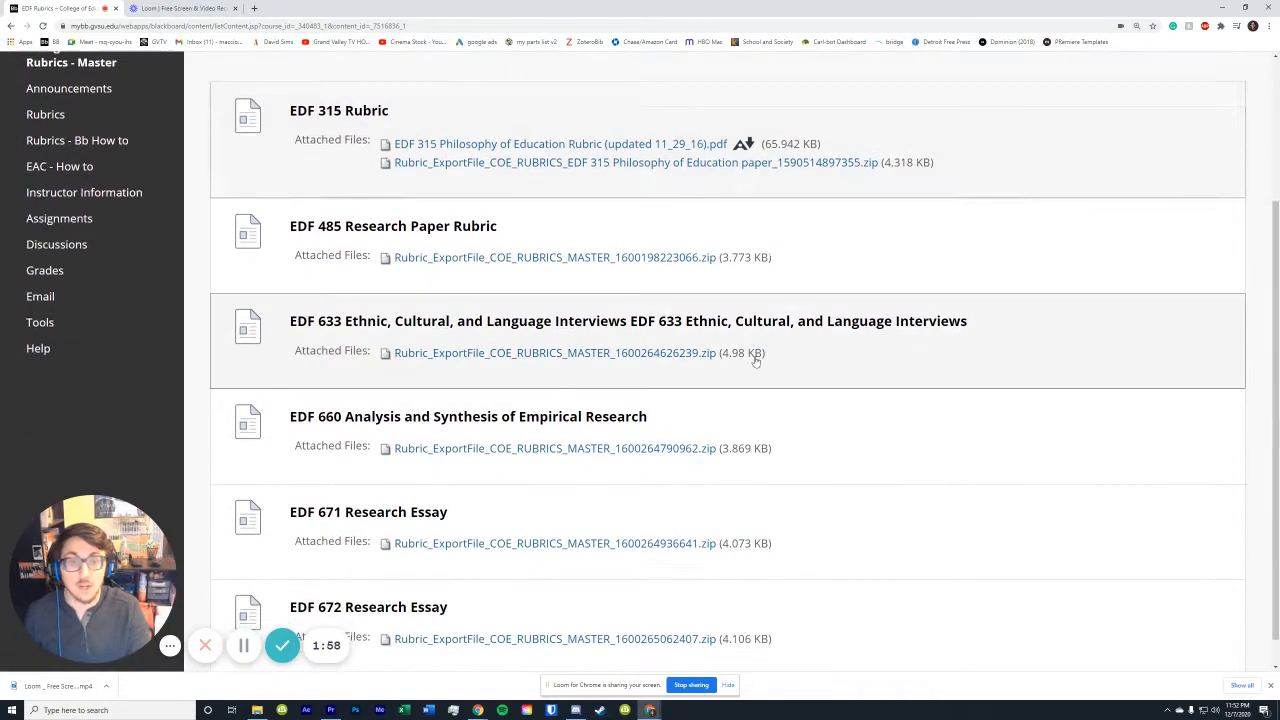
{"action": "scroll", "coordinate": [451, 363], "scroll_direction": "down", "scroll_amount": 1}
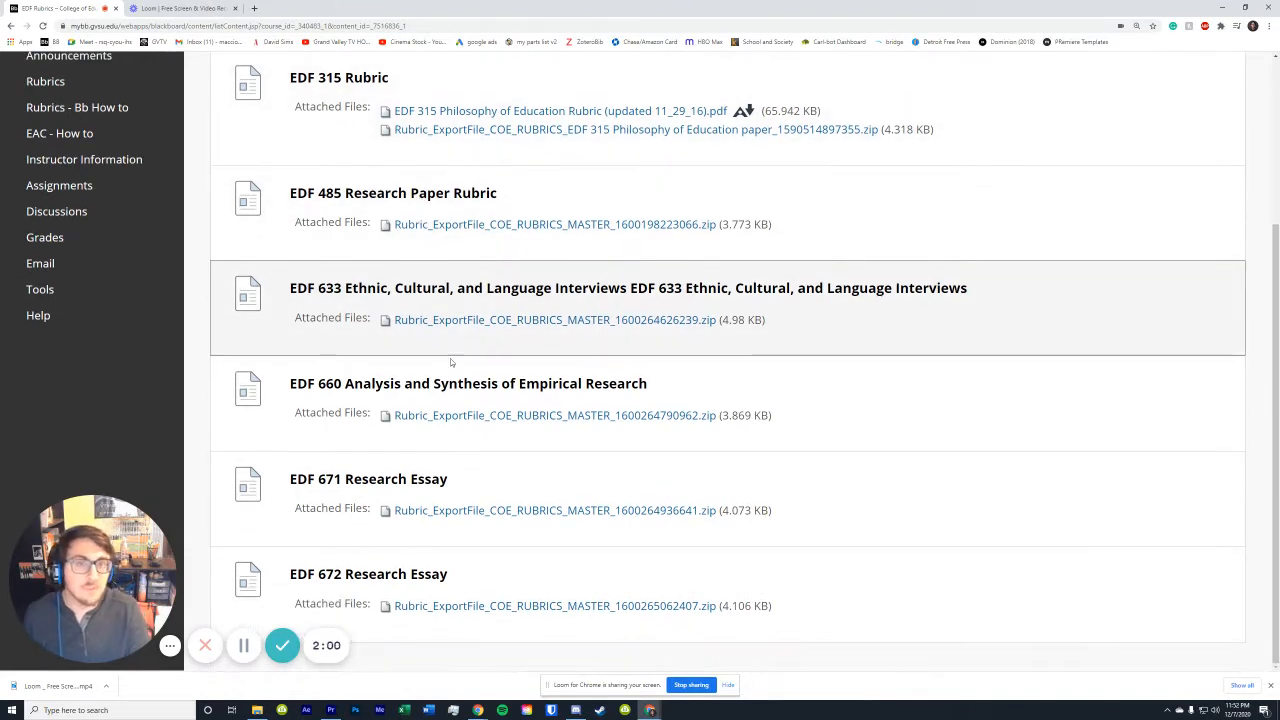
{"action": "scroll", "coordinate": [425, 460], "scroll_direction": "up", "scroll_amount": 1}
{"action": "scroll", "coordinate": [420, 515], "scroll_direction": "down", "scroll_amount": 1}
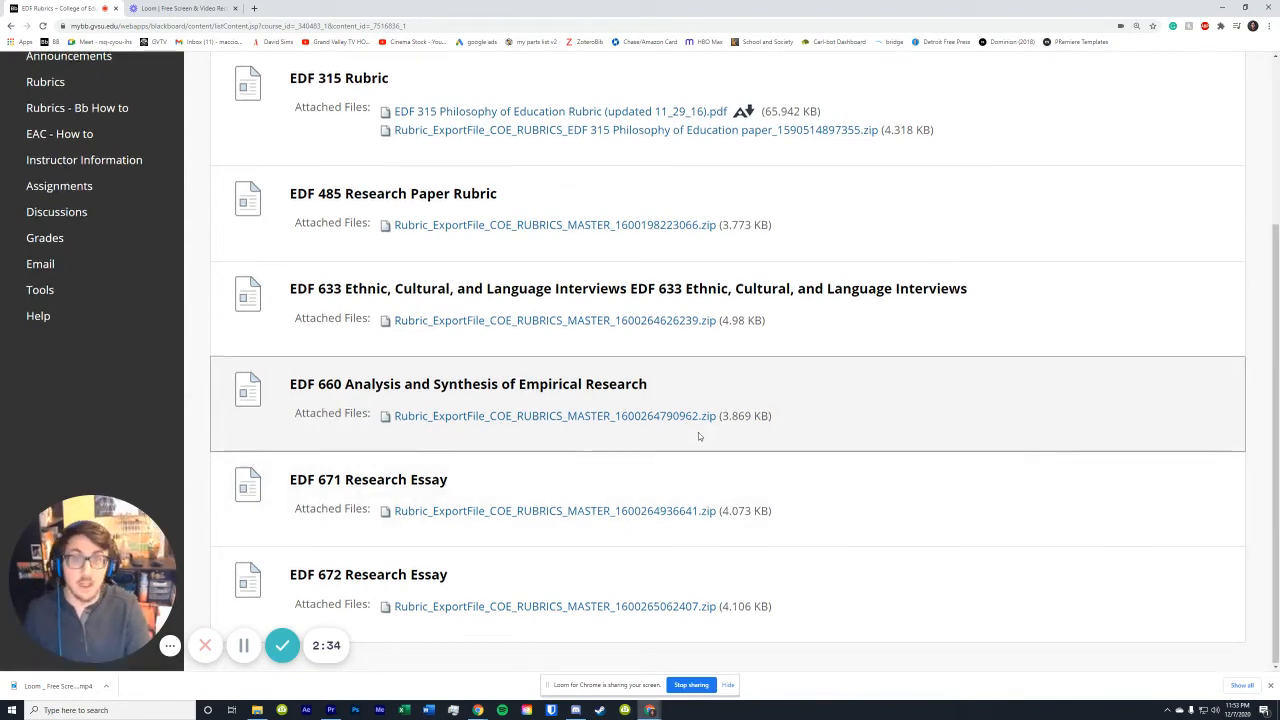
{"action": "scroll", "coordinate": [810, 361], "scroll_direction": "up", "scroll_amount": 2}
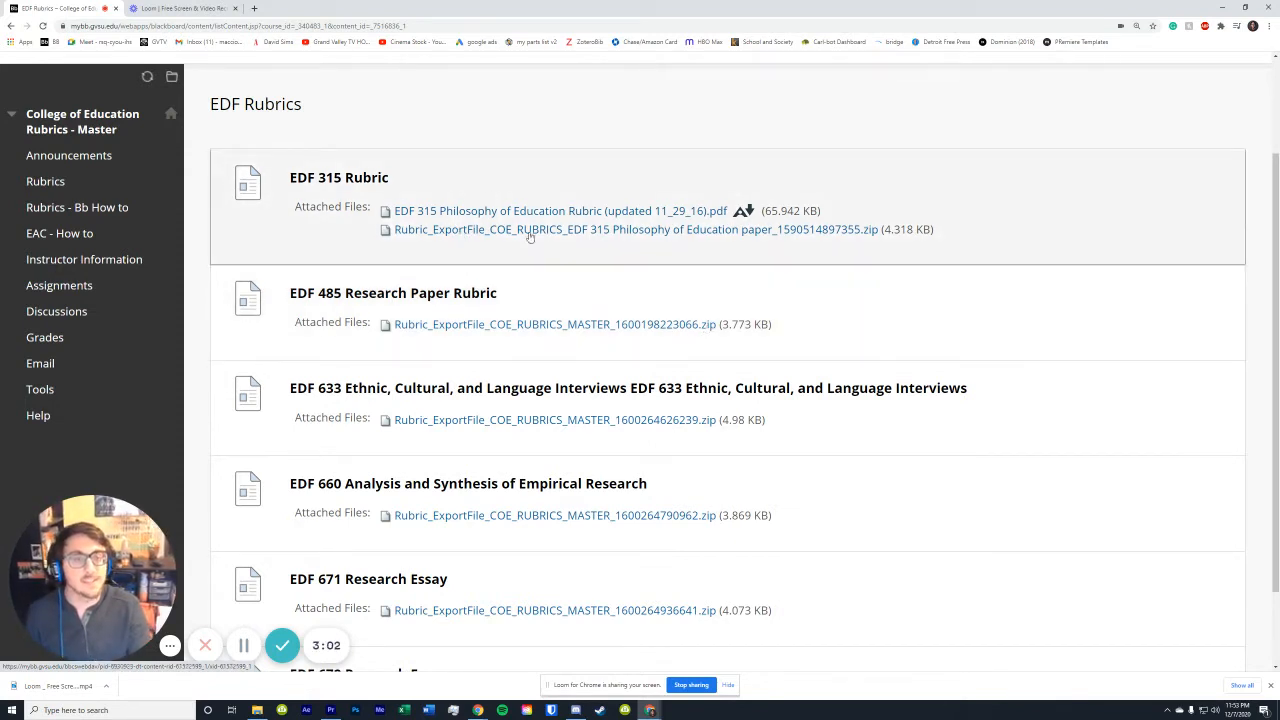
{"action": "left_click_drag", "start_coordinate": [762, 211], "coordinate": [381, 211]}
{"action": "left_click", "coordinate": [683, 174]}
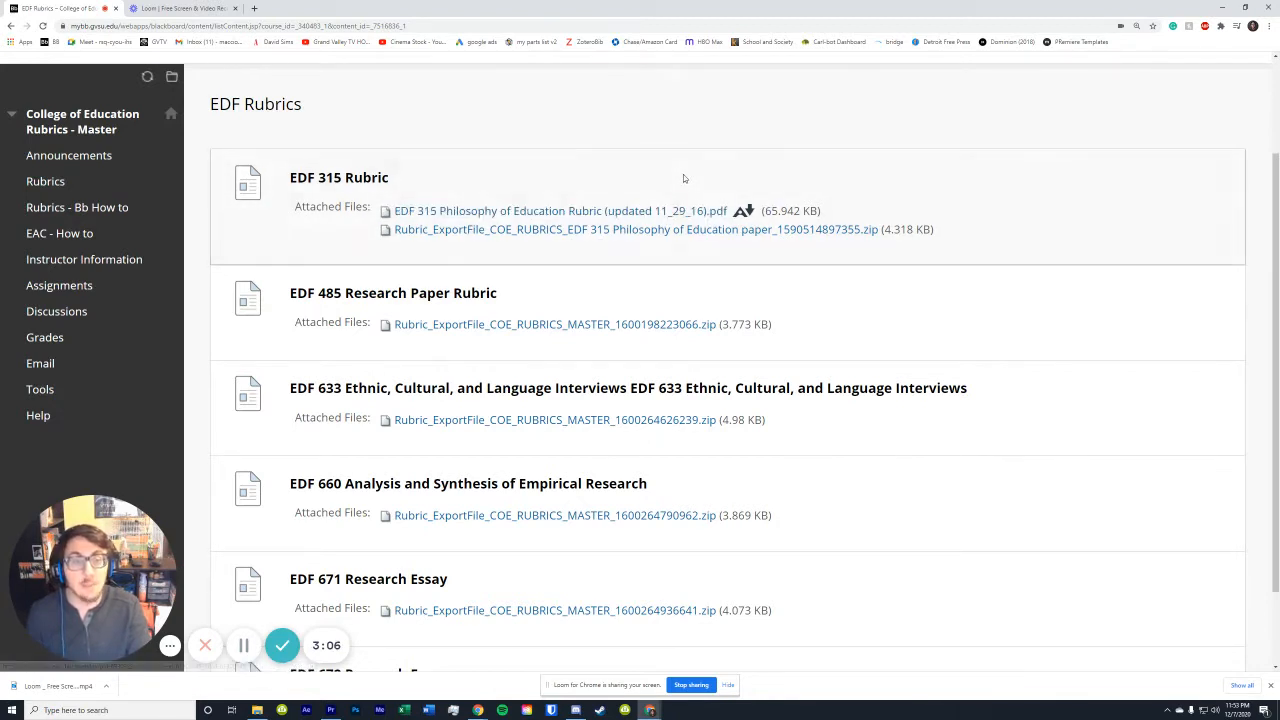
{"action": "left_click_drag", "start_coordinate": [940, 230], "coordinate": [380, 231]}
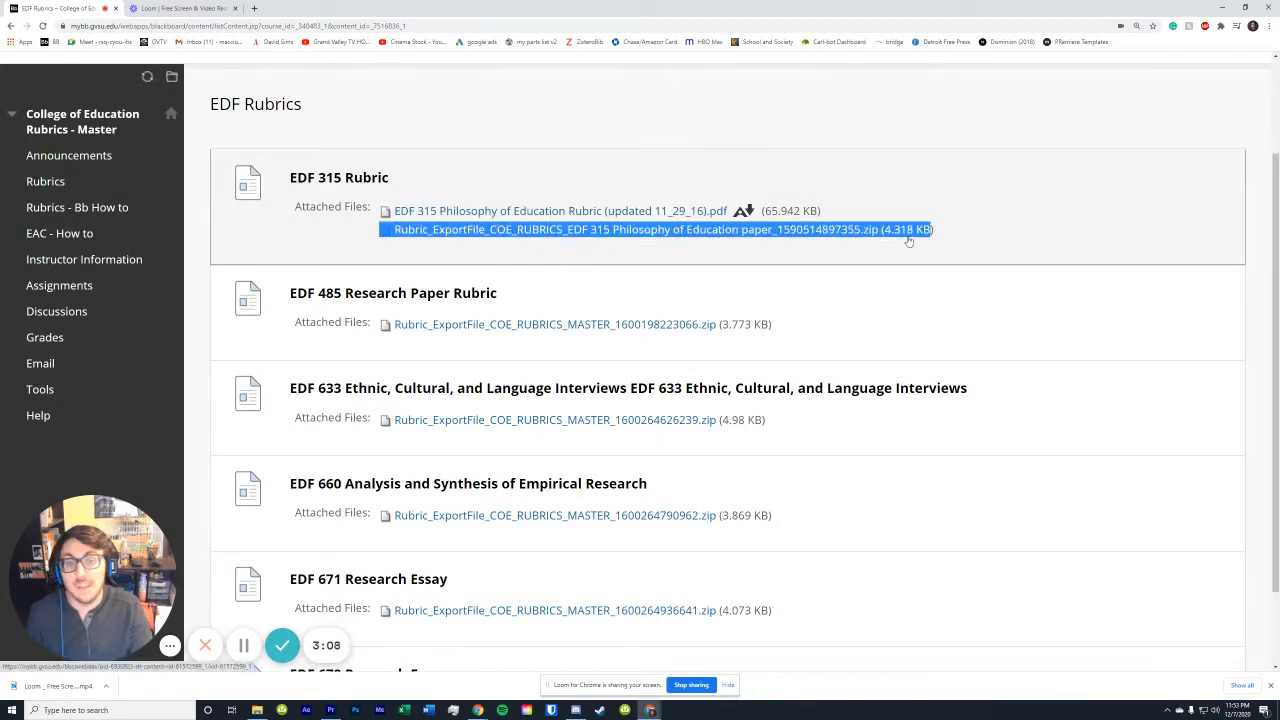
{"action": "left_click", "coordinate": [1003, 237]}
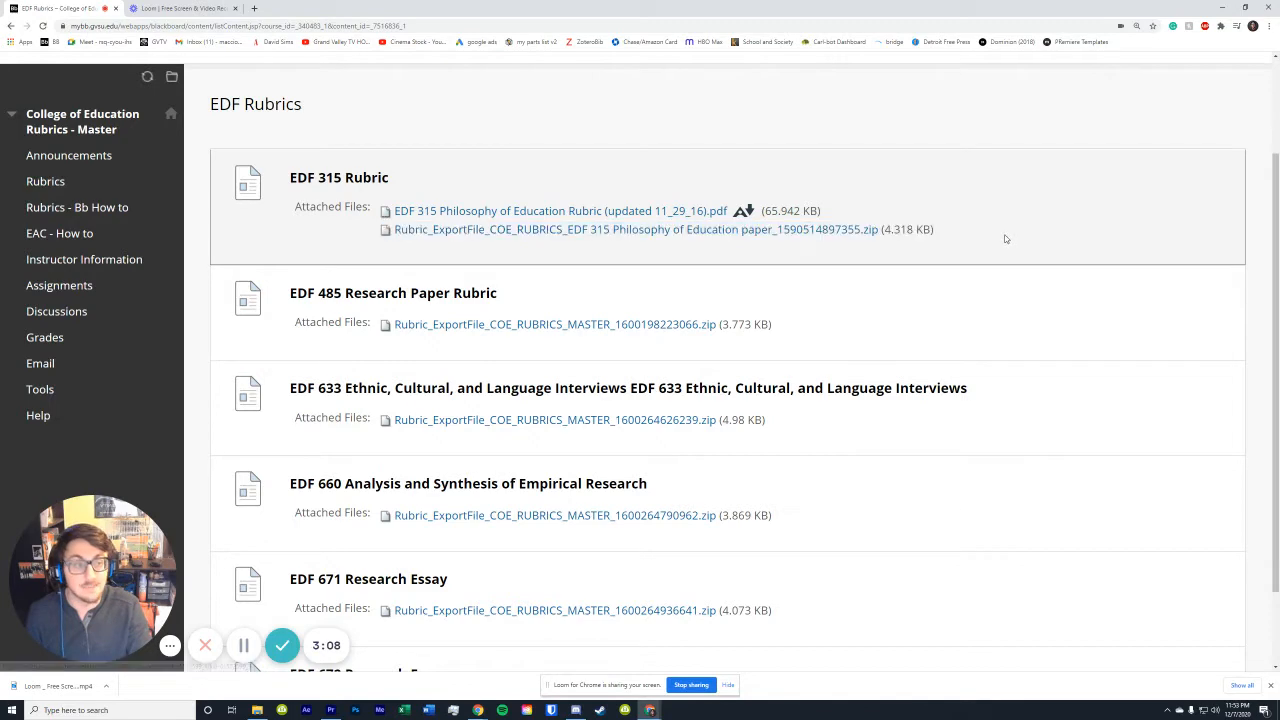
- View the EDF 315 Philosophy of Education Rubric PDF through to its last page and close it
{"action": "left_click", "coordinate": [563, 211]}
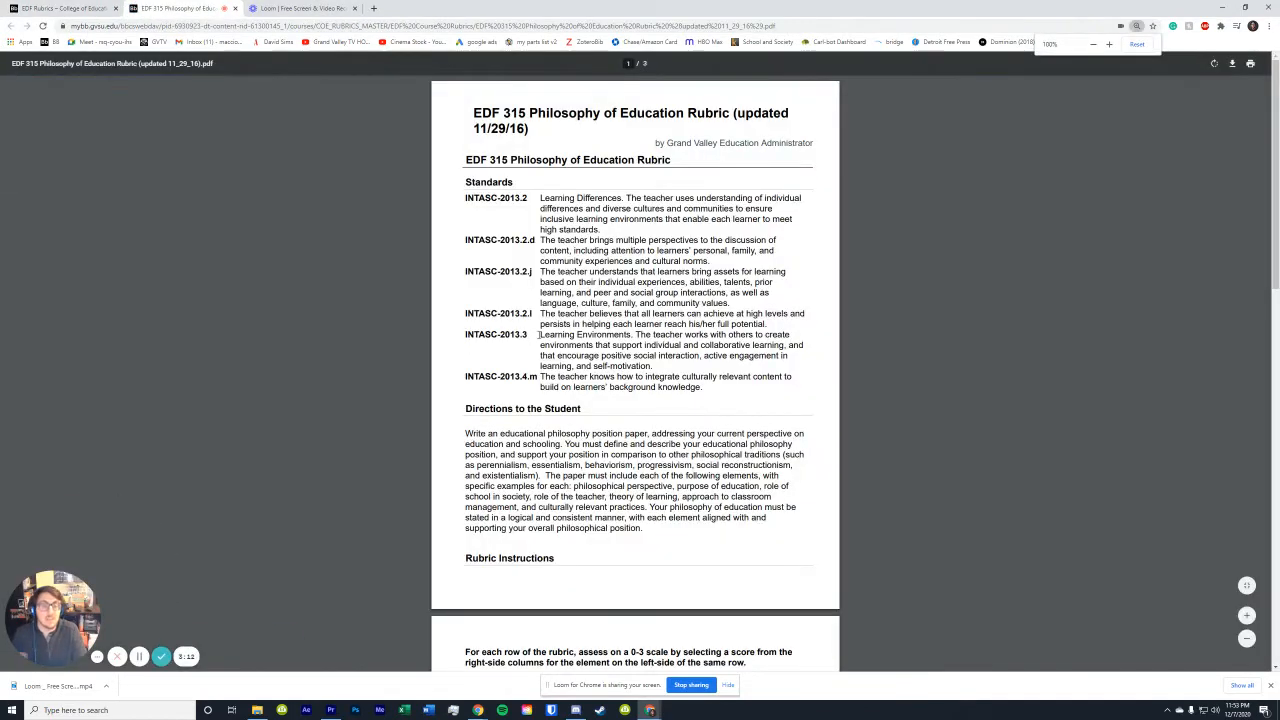
{"action": "scroll", "coordinate": [538, 335], "scroll_direction": "down", "scroll_amount": 5}
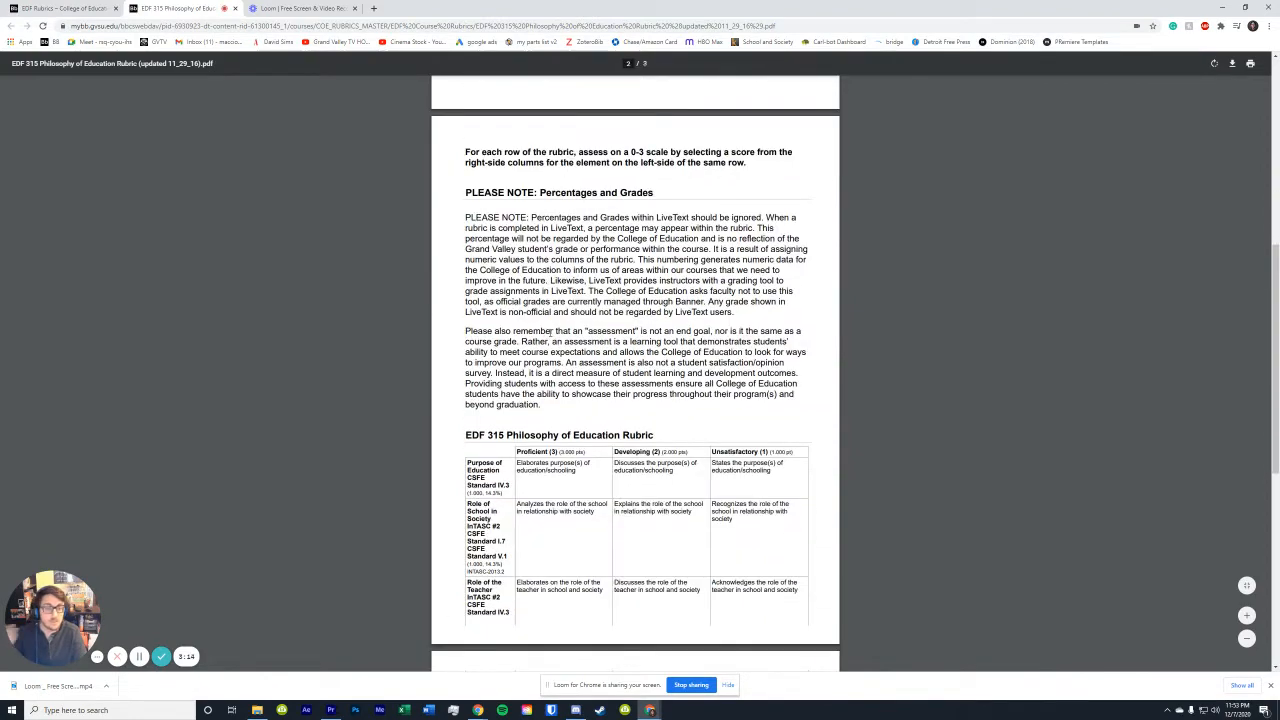
{"action": "scroll", "coordinate": [549, 333], "scroll_direction": "down", "scroll_amount": 4}
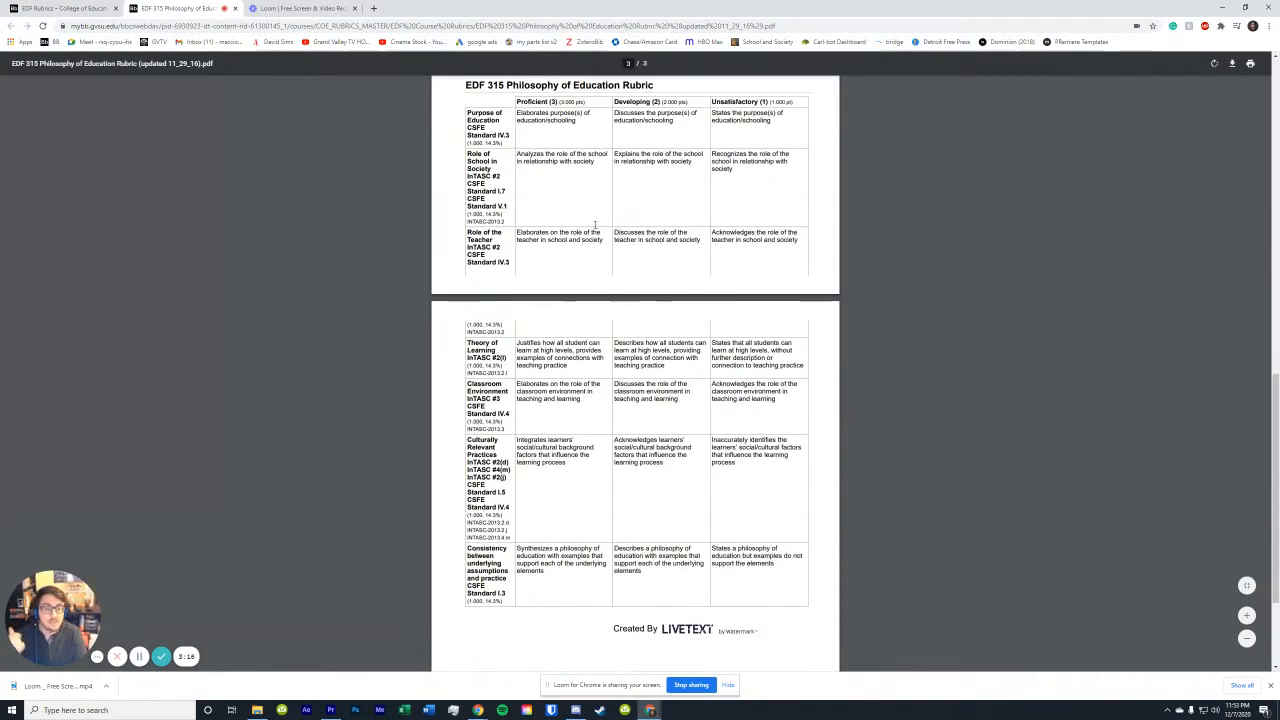
{"action": "scroll", "coordinate": [629, 267], "scroll_direction": "up", "scroll_amount": 10}
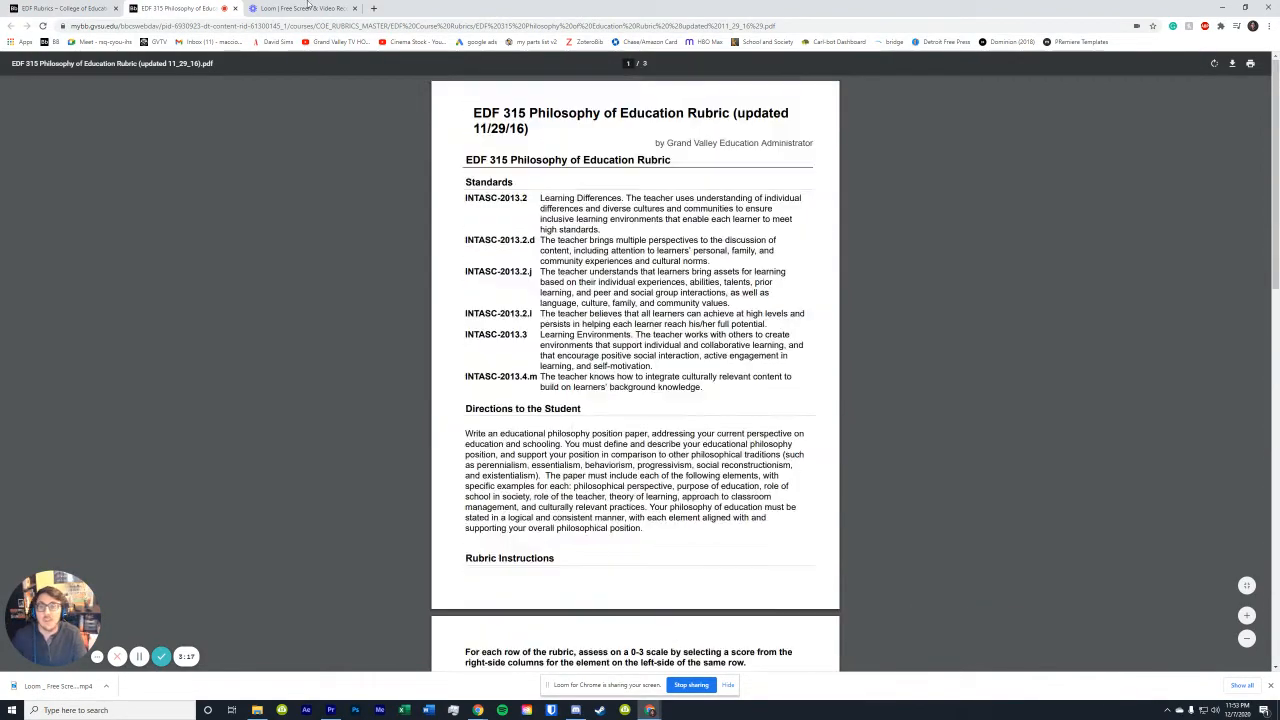
{"action": "left_click", "coordinate": [237, 9]}
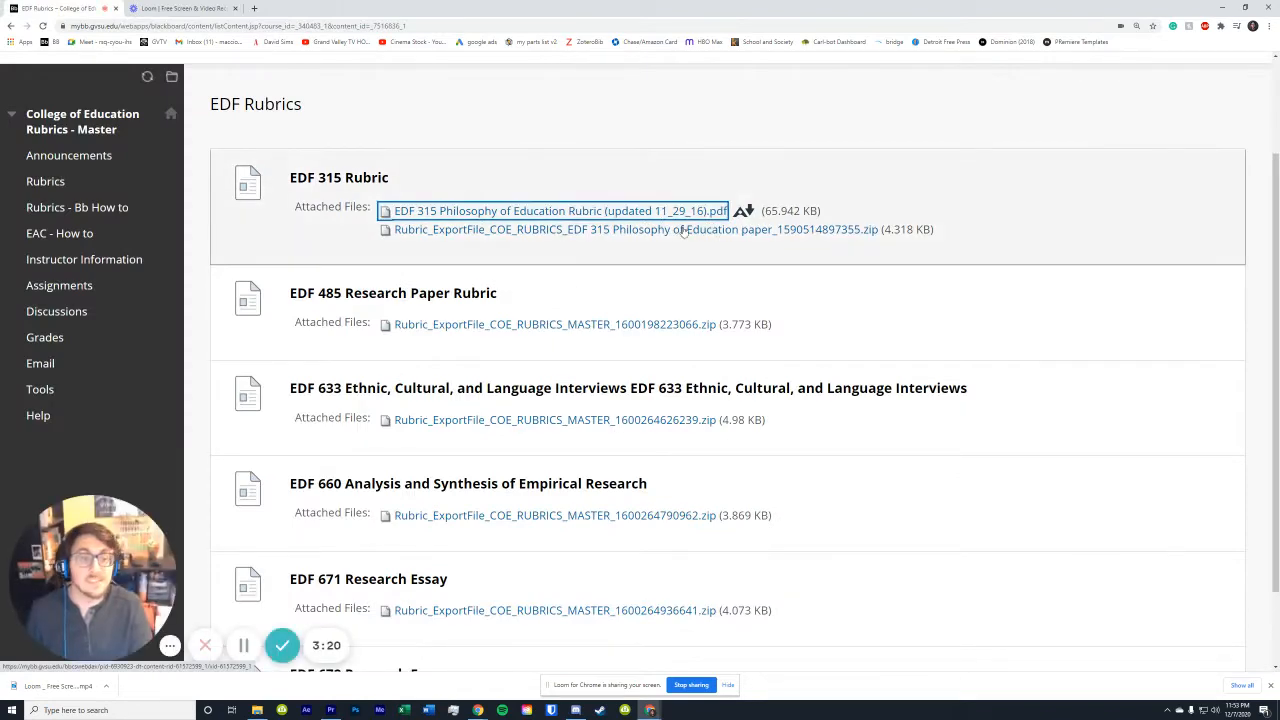
- Download the EDF 315 Philosophy of Education paper rubric export ZIP file attached to EDF 315 Rubric
{"action": "scroll", "coordinate": [773, 393], "scroll_direction": "down", "scroll_amount": 1}
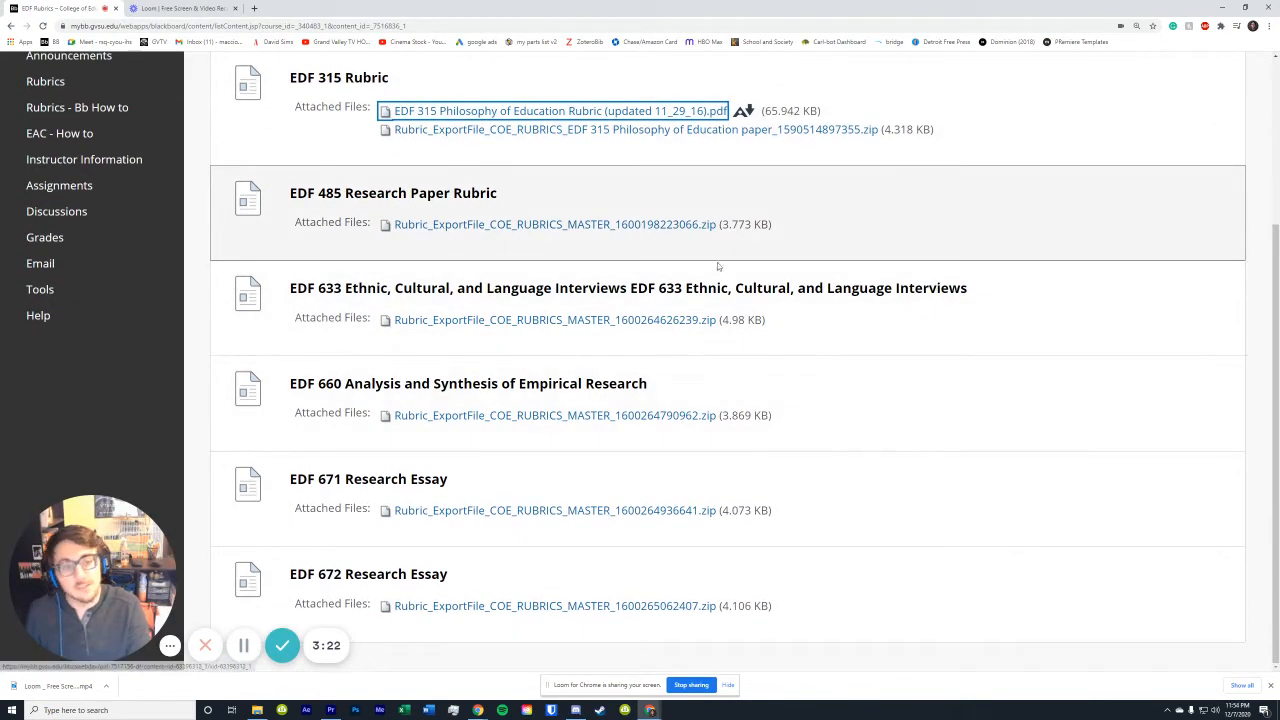
{"action": "scroll", "coordinate": [523, 554], "scroll_direction": "up", "scroll_amount": 3}
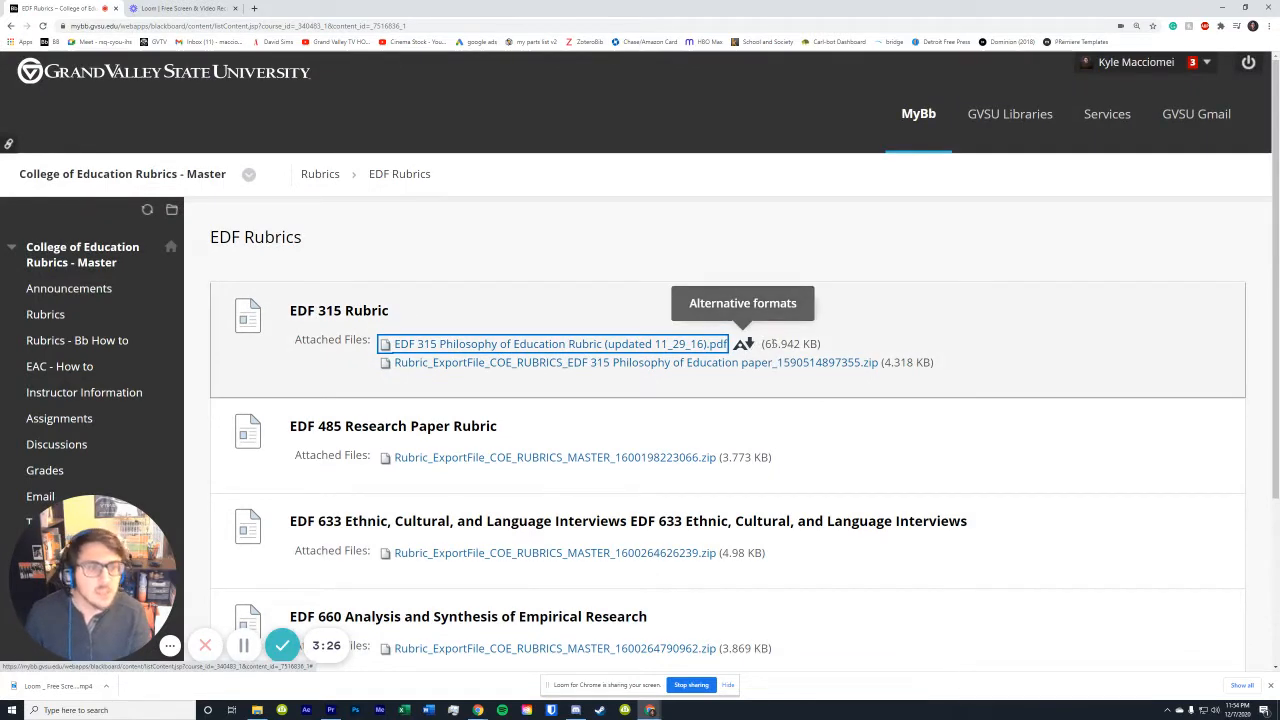
{"action": "left_click_drag", "start_coordinate": [788, 344], "coordinate": [372, 358]}
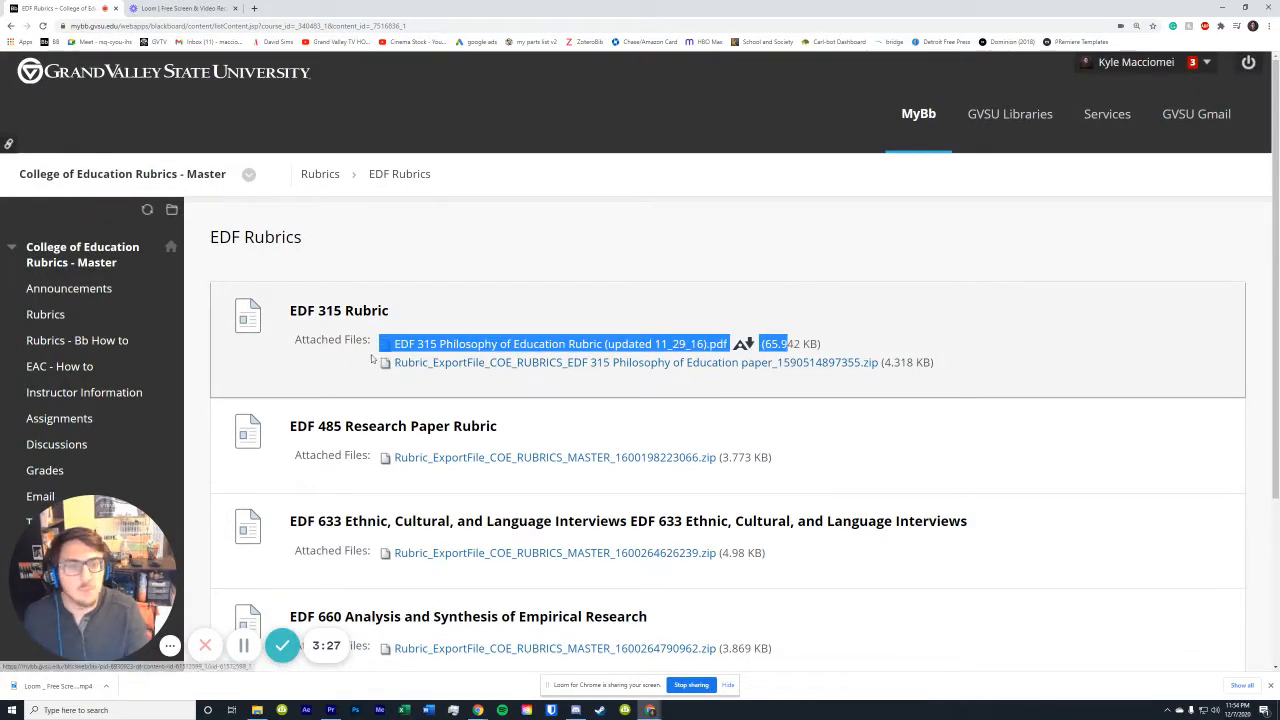
{"action": "left_click", "coordinate": [847, 365]}
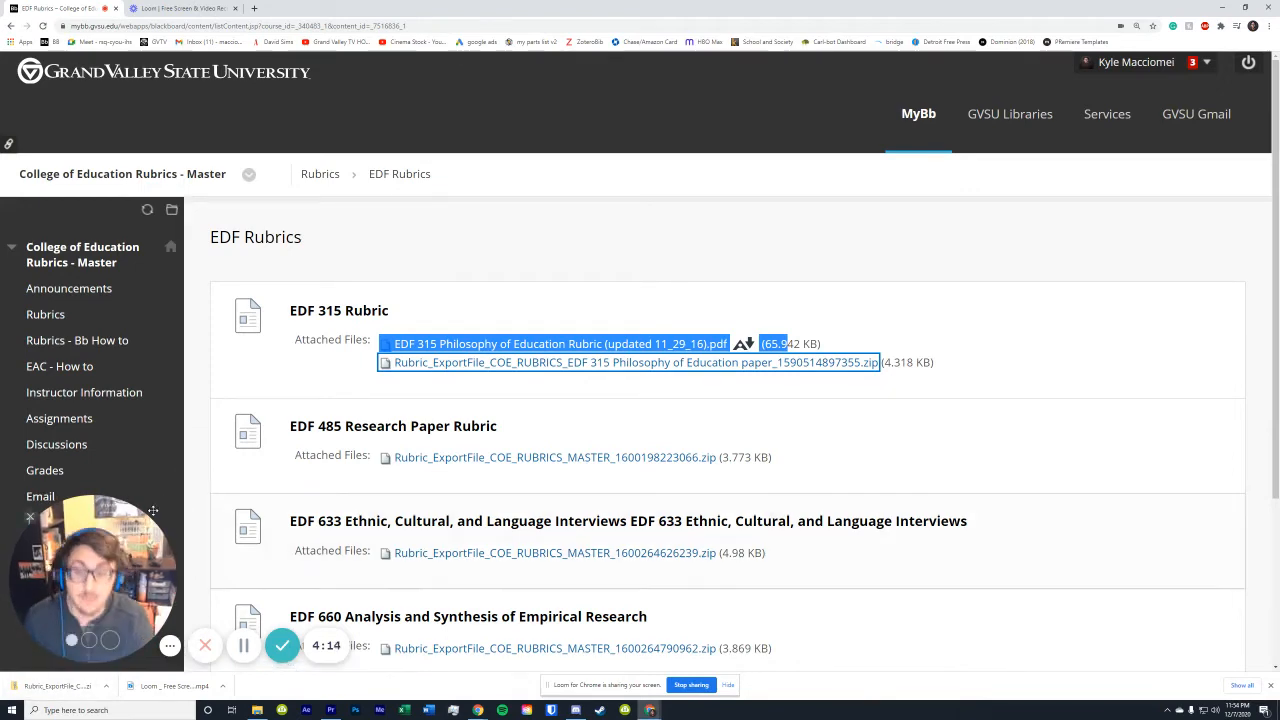
- Return to the MyBb home page and open the instructor course LANCASTS - Your Practice Test Course
{"action": "left_click", "coordinate": [920, 120]}
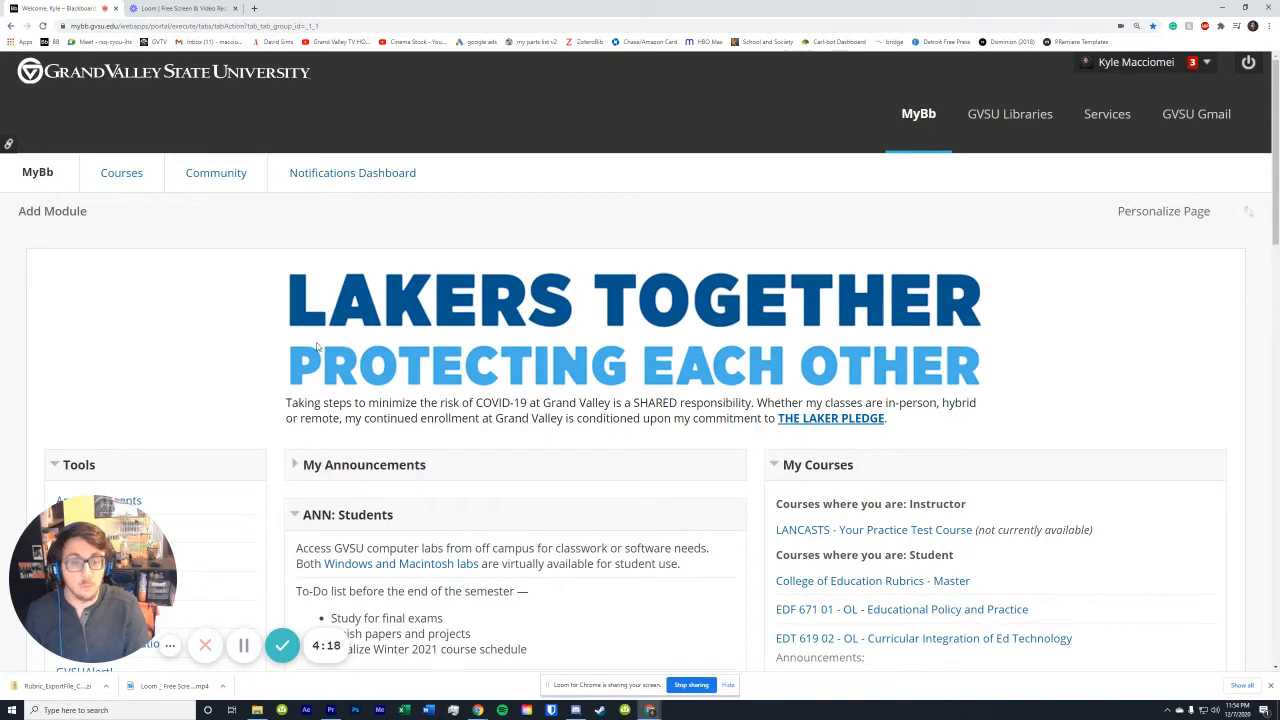
{"action": "scroll", "coordinate": [802, 301], "scroll_direction": "down", "scroll_amount": 4}
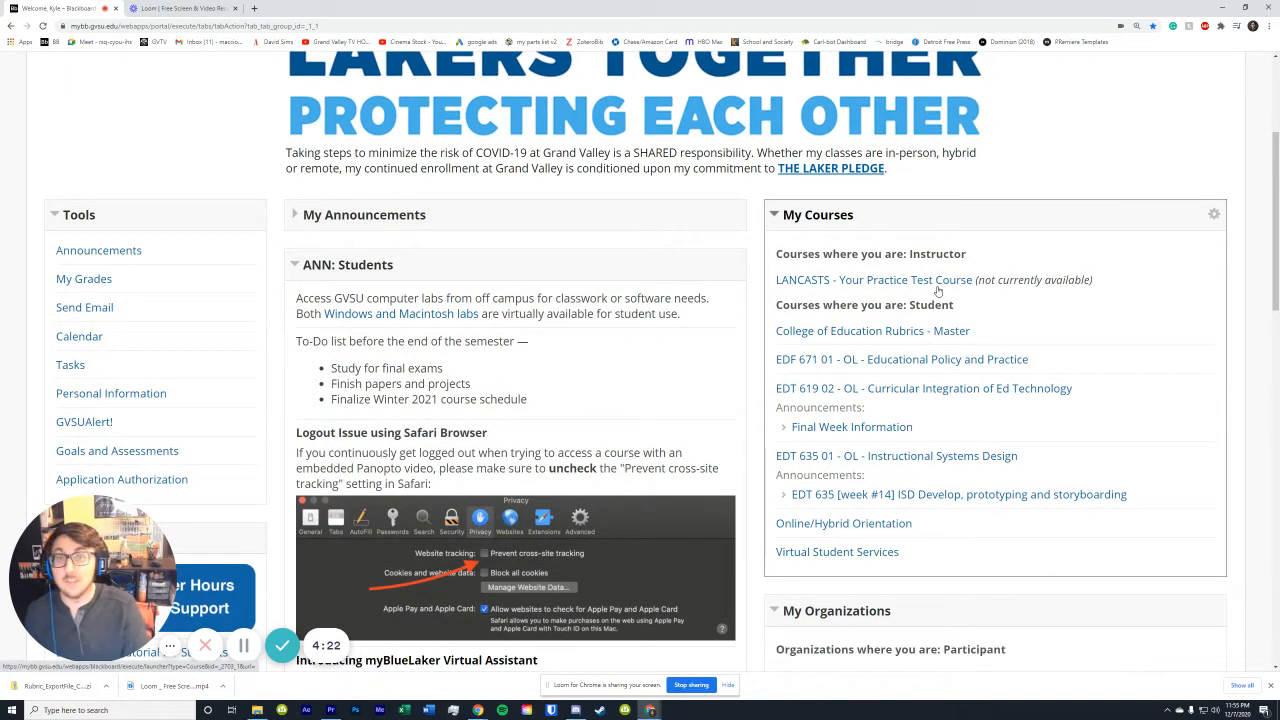
{"action": "left_click", "coordinate": [882, 283]}
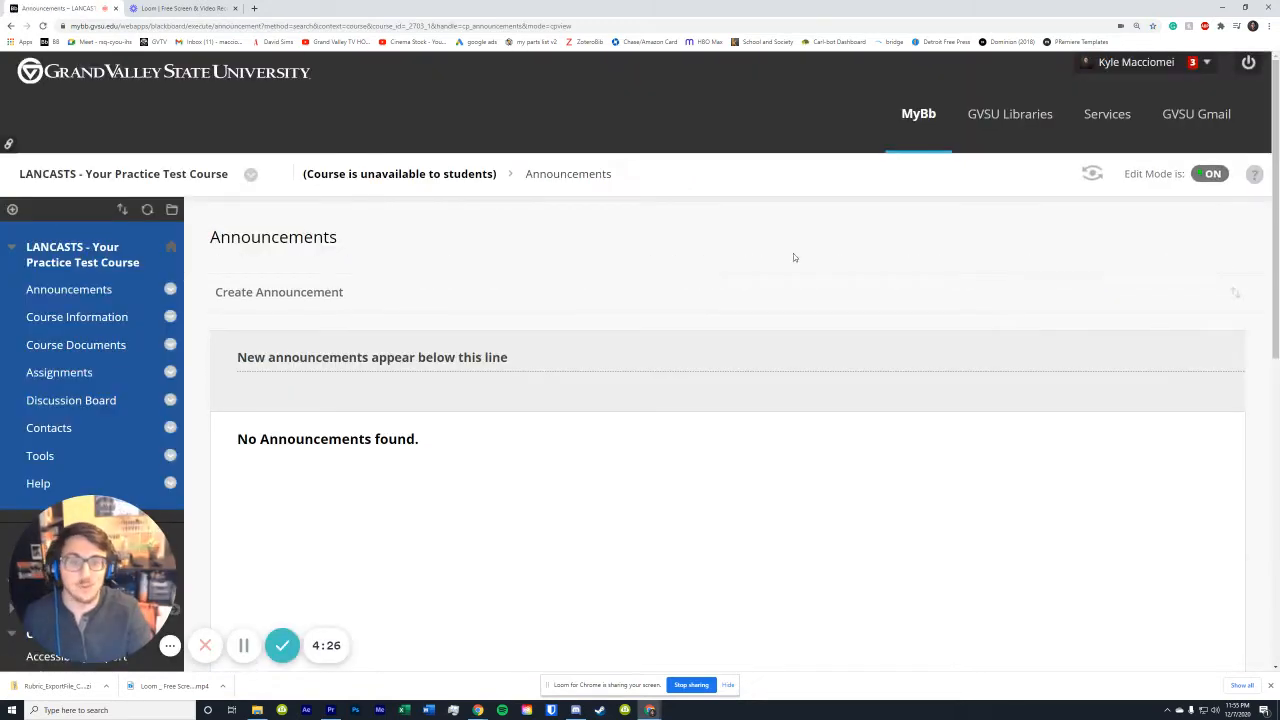
- Open the Rubrics page from the course tools of the practice test course
{"action": "scroll", "coordinate": [677, 295], "scroll_direction": "down", "scroll_amount": 1}
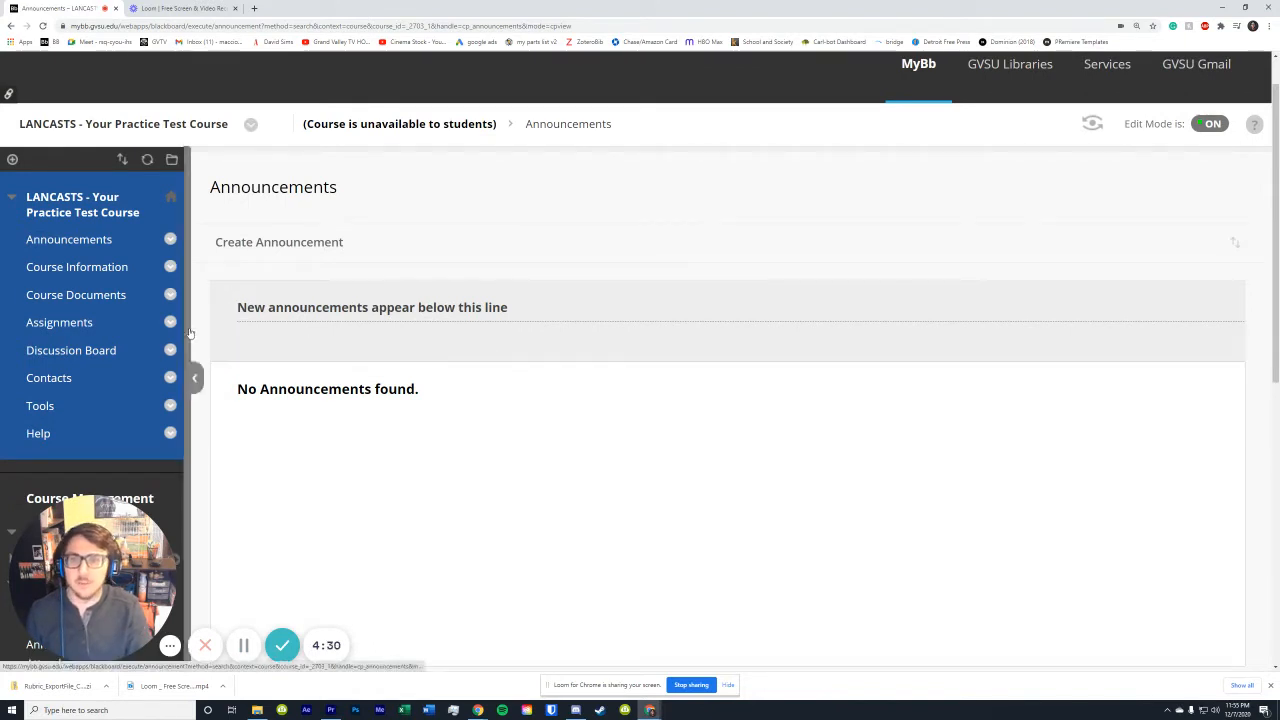
{"action": "scroll", "coordinate": [150, 360], "scroll_direction": "down", "scroll_amount": 3}
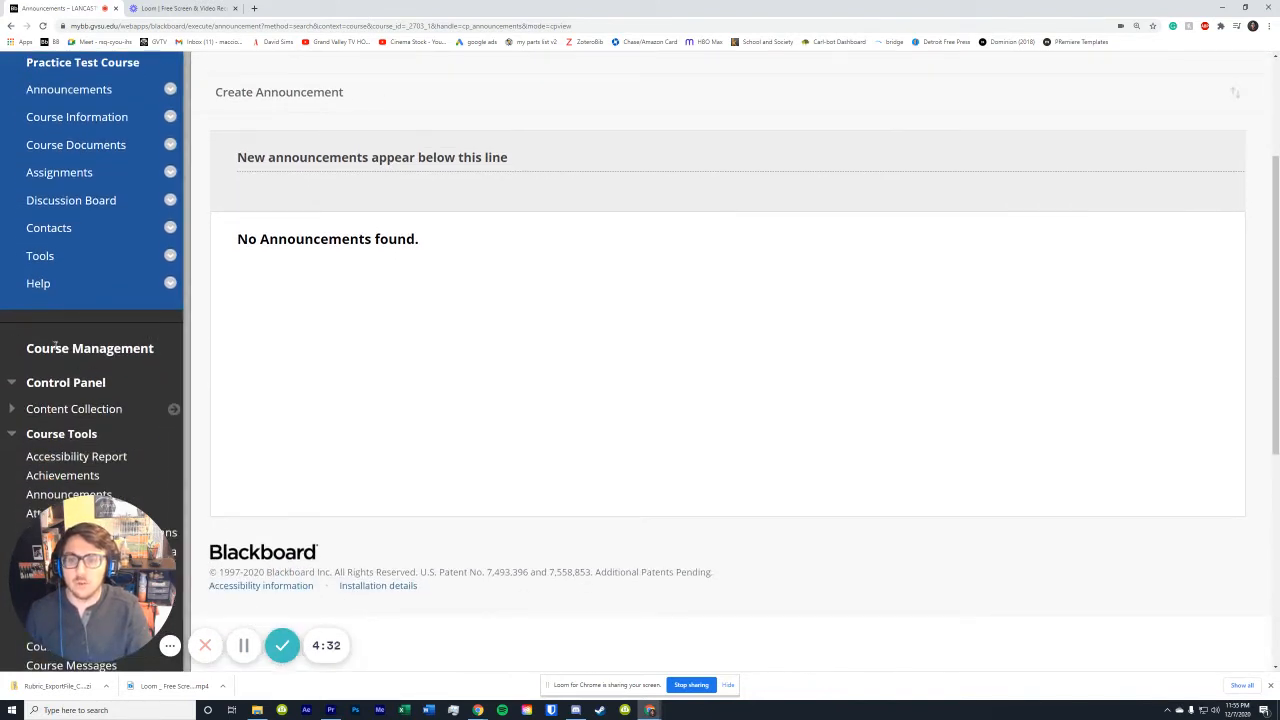
{"action": "left_click_drag", "start_coordinate": [50, 347], "coordinate": [126, 348]}
{"action": "scroll", "coordinate": [100, 340], "scroll_direction": "down", "scroll_amount": 2}
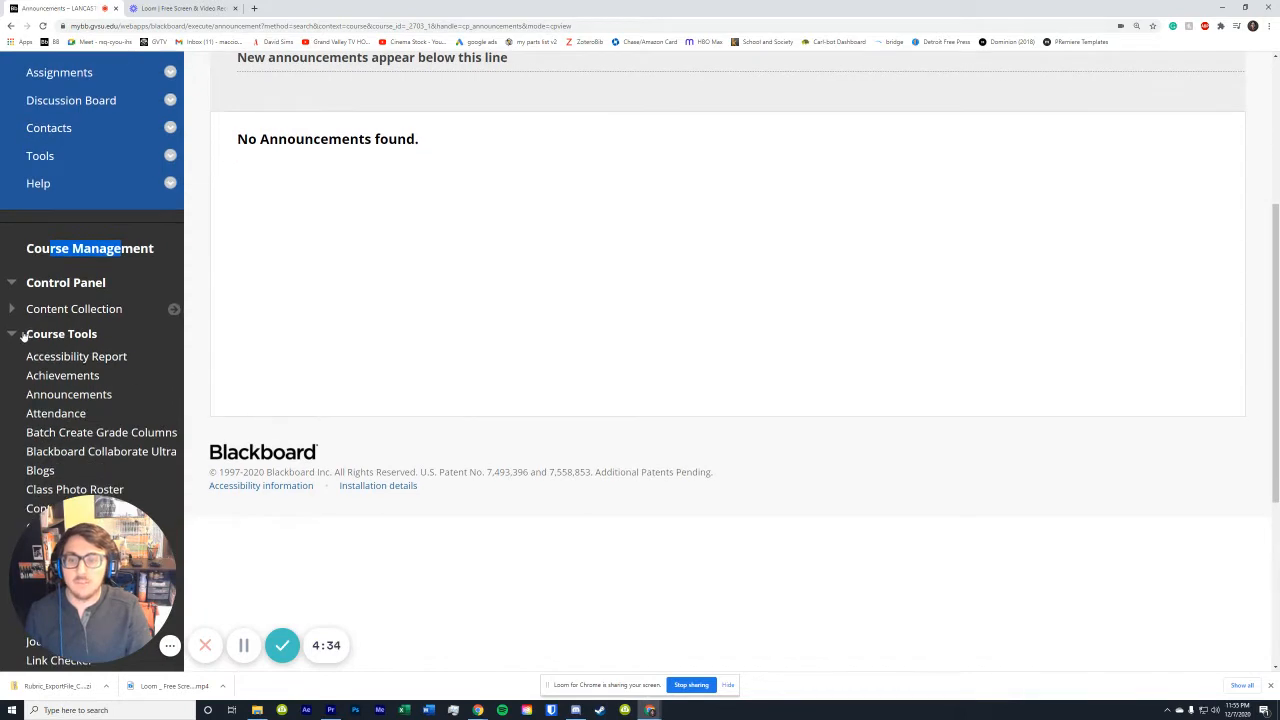
{"action": "left_click", "coordinate": [12, 334]}
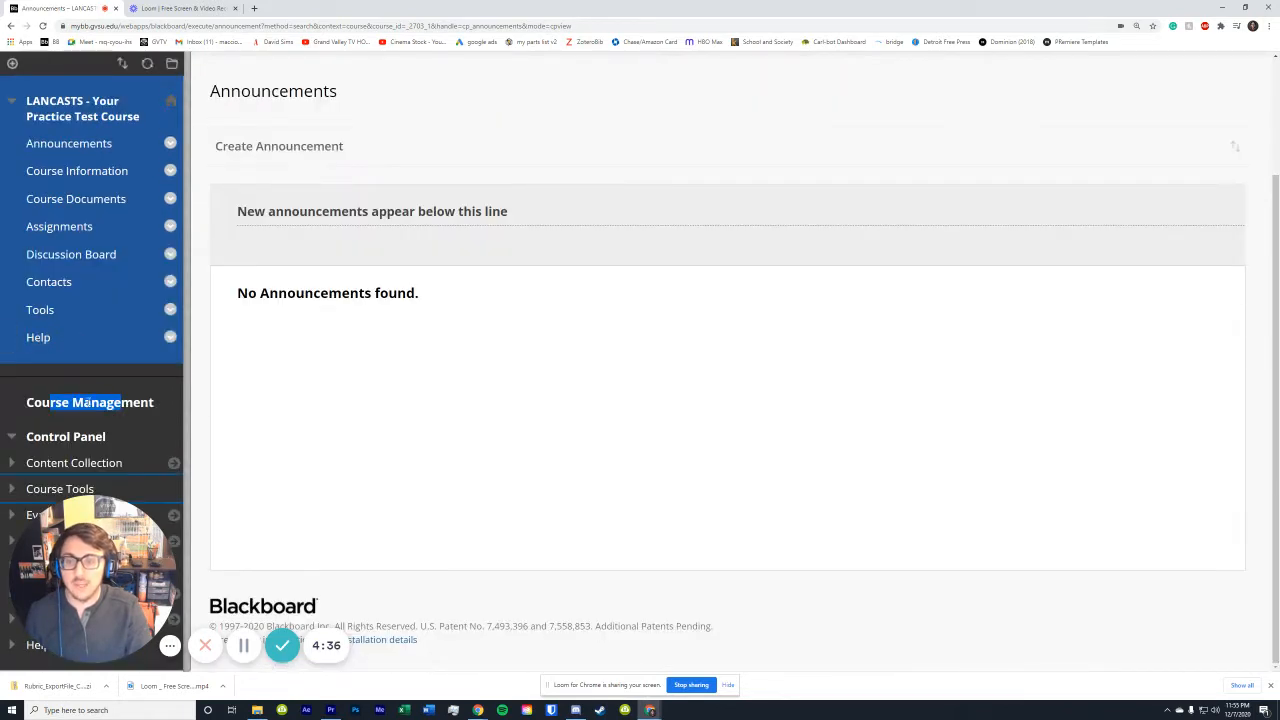
{"action": "scroll", "coordinate": [50, 460], "scroll_direction": "up", "scroll_amount": 1}
{"action": "scroll", "coordinate": [14, 525], "scroll_direction": "down", "scroll_amount": 1}
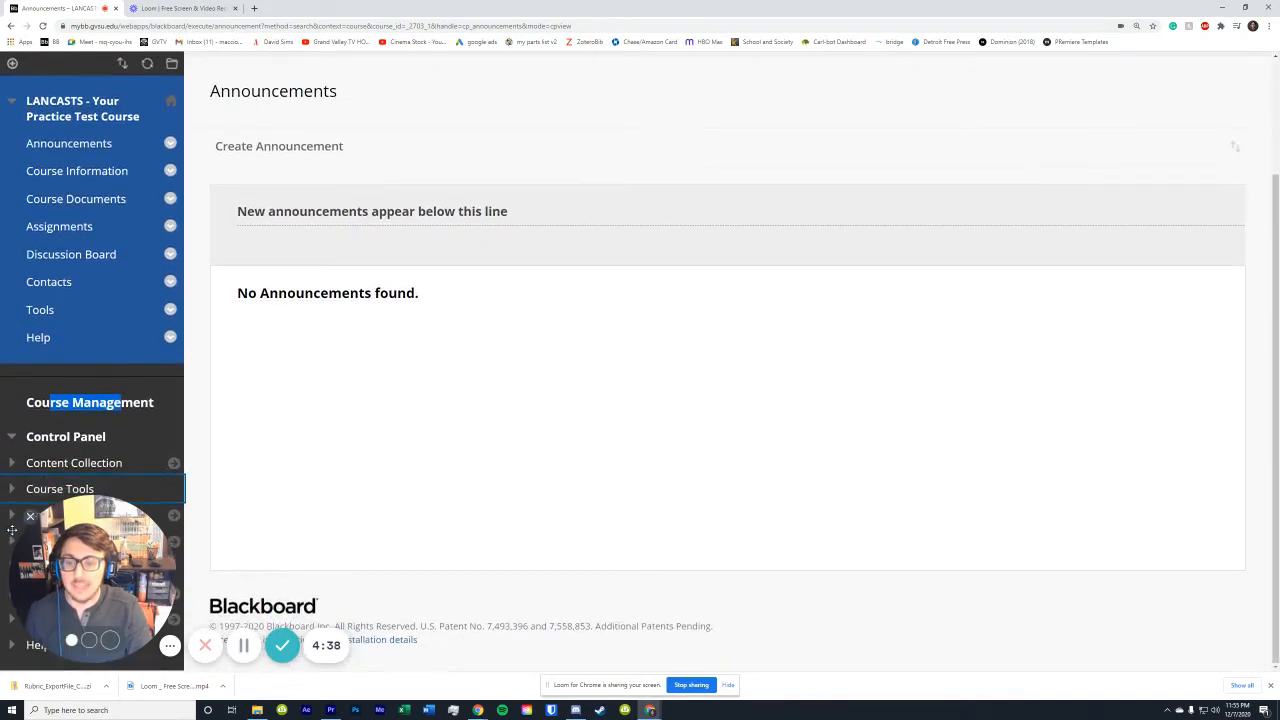
{"action": "left_click_drag", "start_coordinate": [12, 530], "coordinate": [944, 484]}
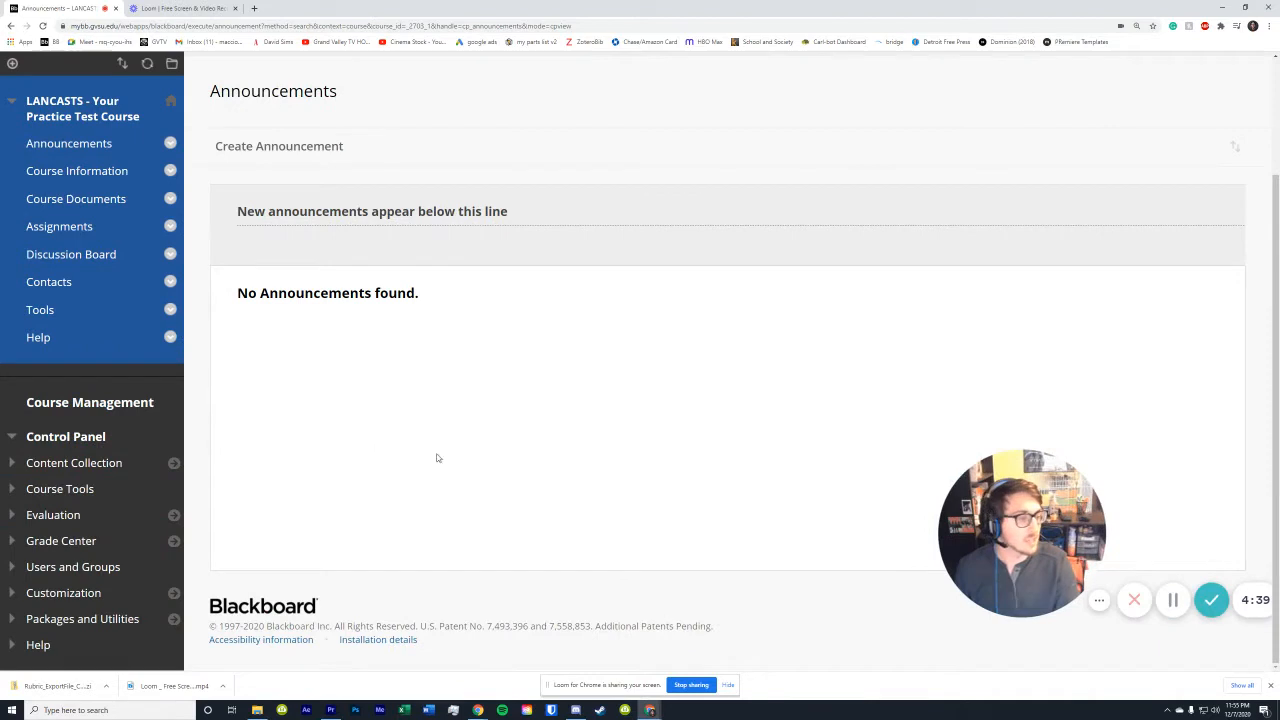
{"action": "left_click", "coordinate": [13, 489]}
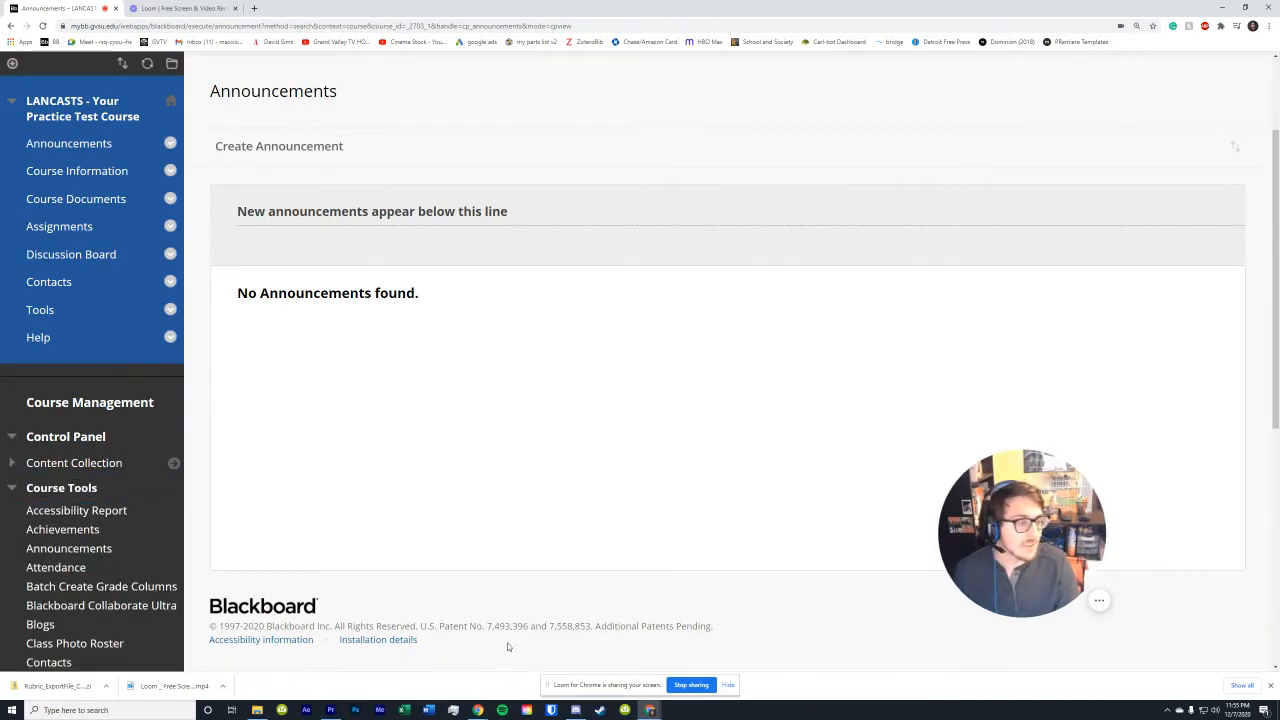
{"action": "scroll", "coordinate": [175, 532], "scroll_direction": "down", "scroll_amount": 3}
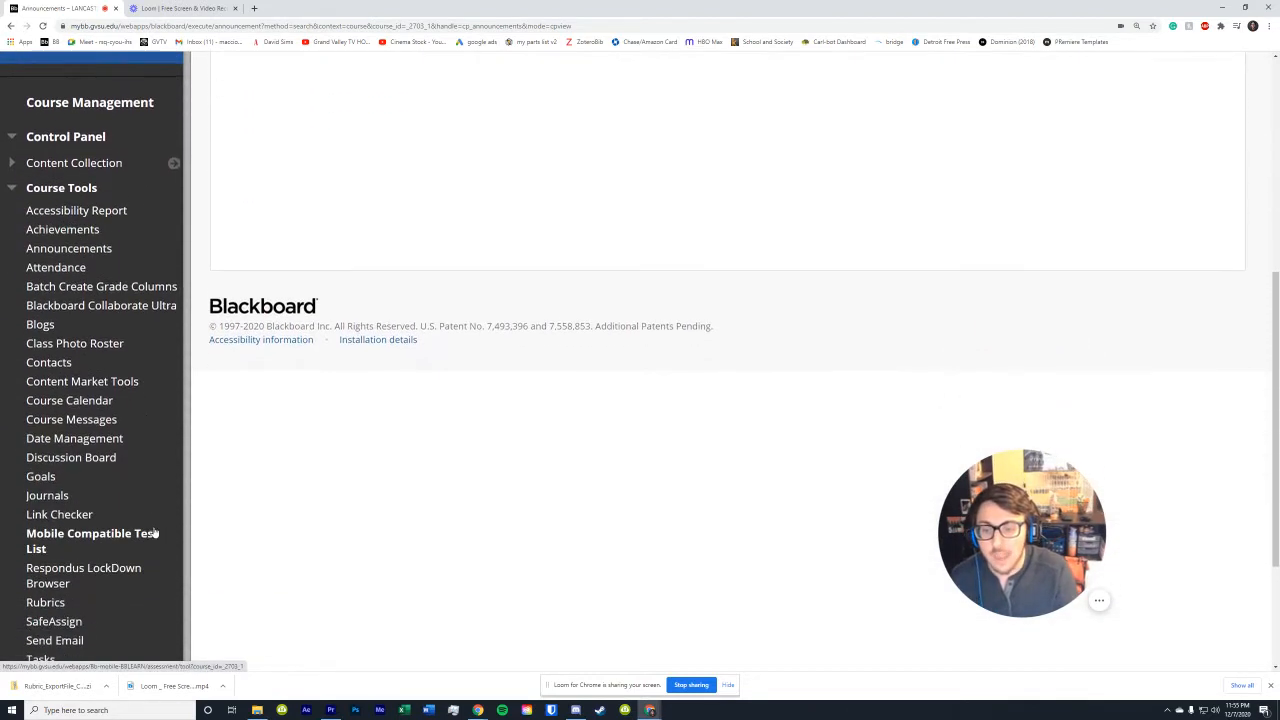
{"action": "scroll", "coordinate": [50, 397], "scroll_direction": "down", "scroll_amount": 1}
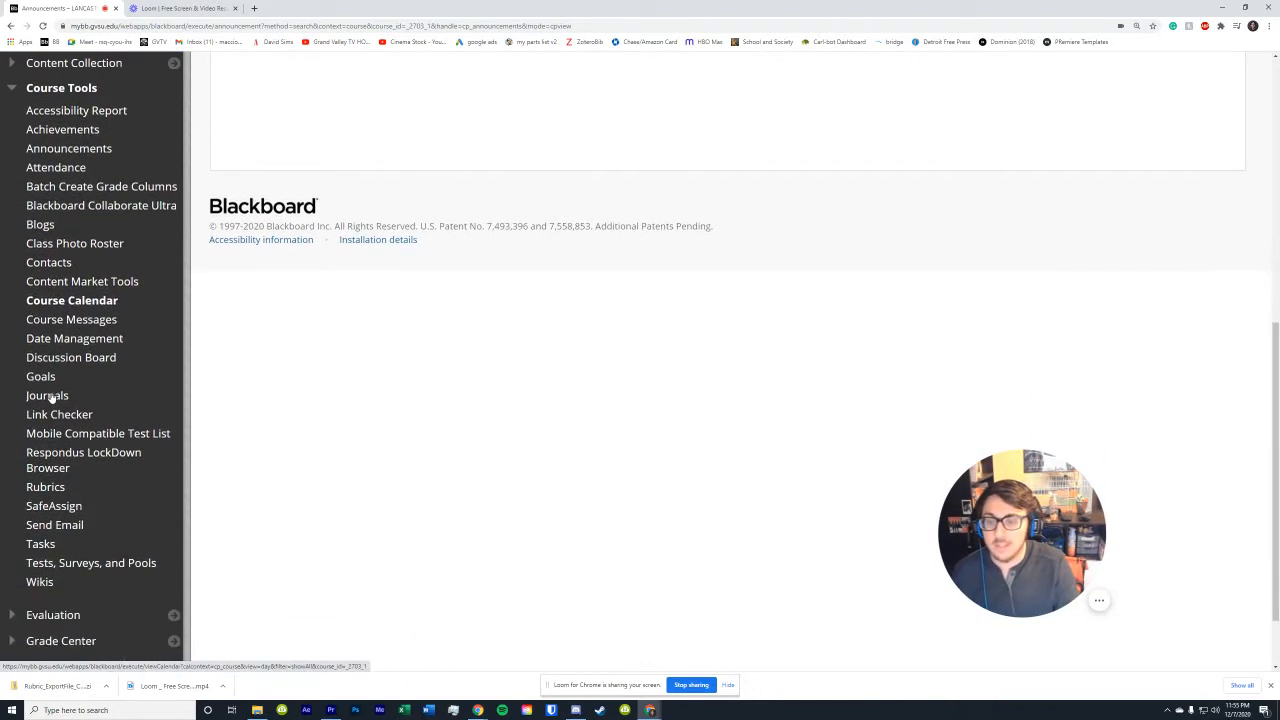
{"action": "left_click", "coordinate": [44, 490]}
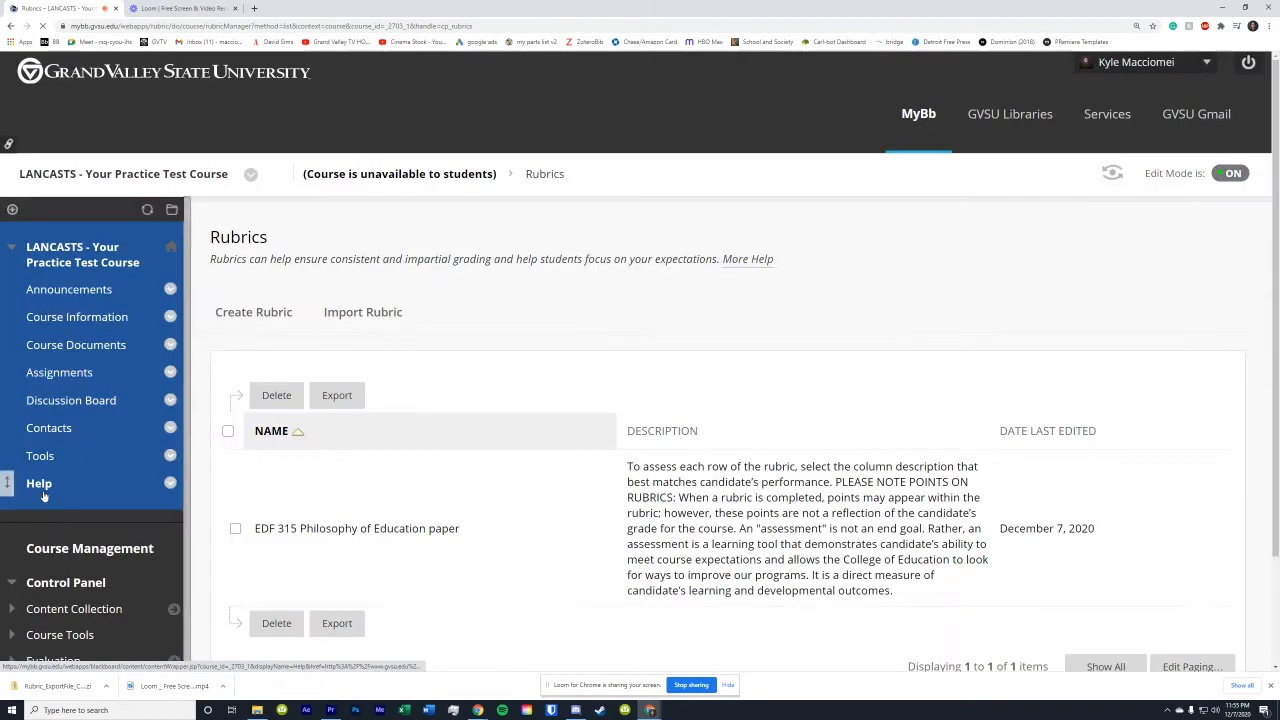
- Delete the existing EDF 315 Philosophy of Education paper rubric from the course and confirm the deletion
{"action": "scroll", "coordinate": [600, 450], "scroll_direction": "down", "scroll_amount": 2}
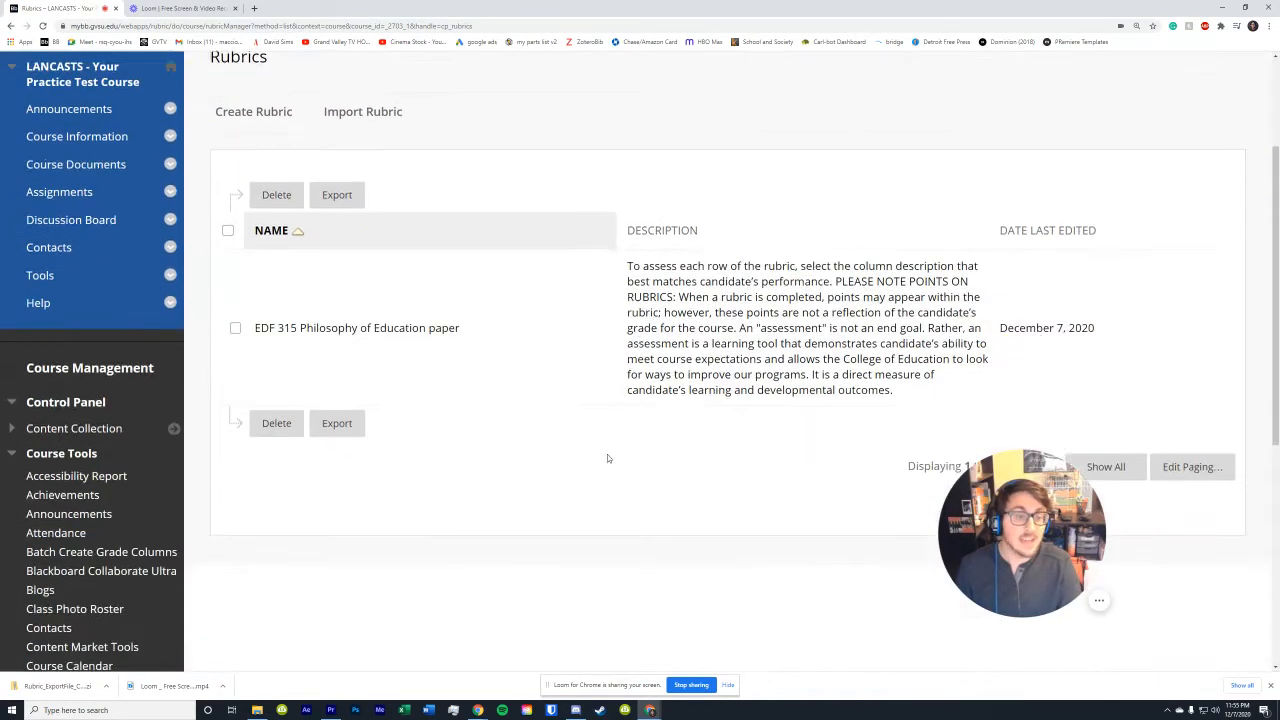
{"action": "scroll", "coordinate": [606, 423], "scroll_direction": "up", "scroll_amount": 2}
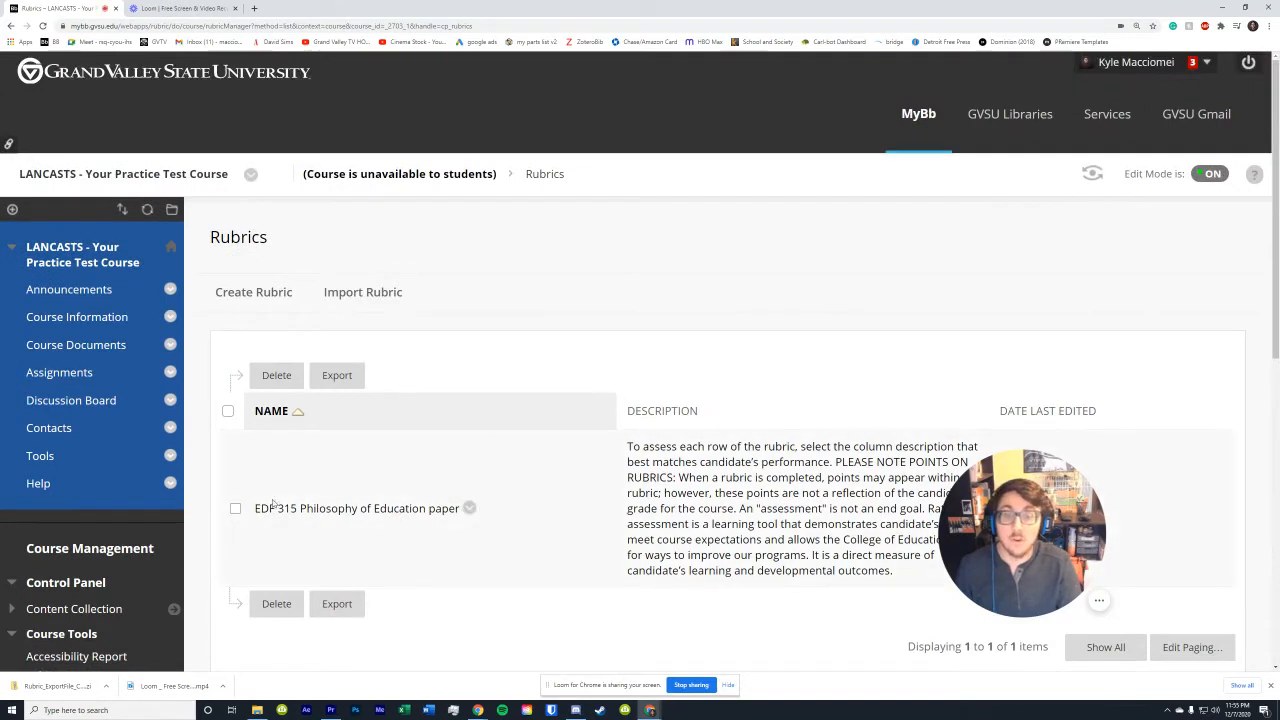
{"action": "left_click", "coordinate": [235, 509]}
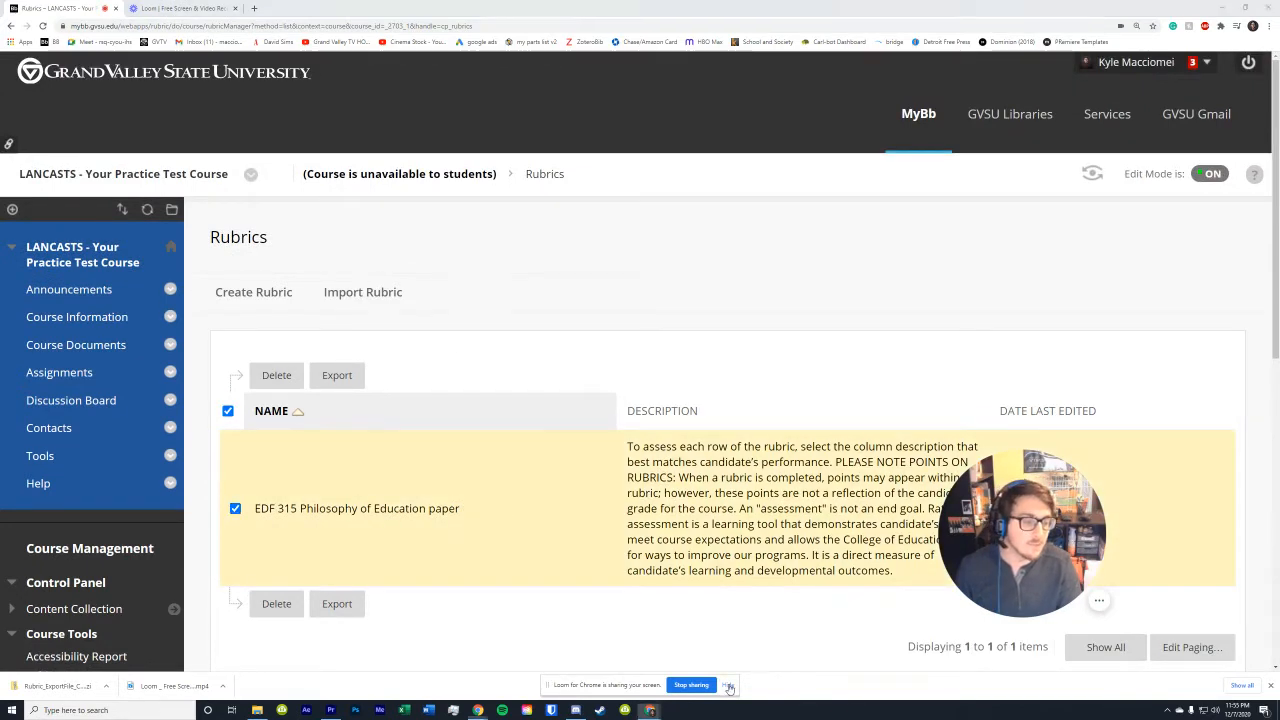
{"action": "scroll", "coordinate": [826, 579], "scroll_direction": "down", "scroll_amount": 1}
{"action": "left_click", "coordinate": [276, 503]}
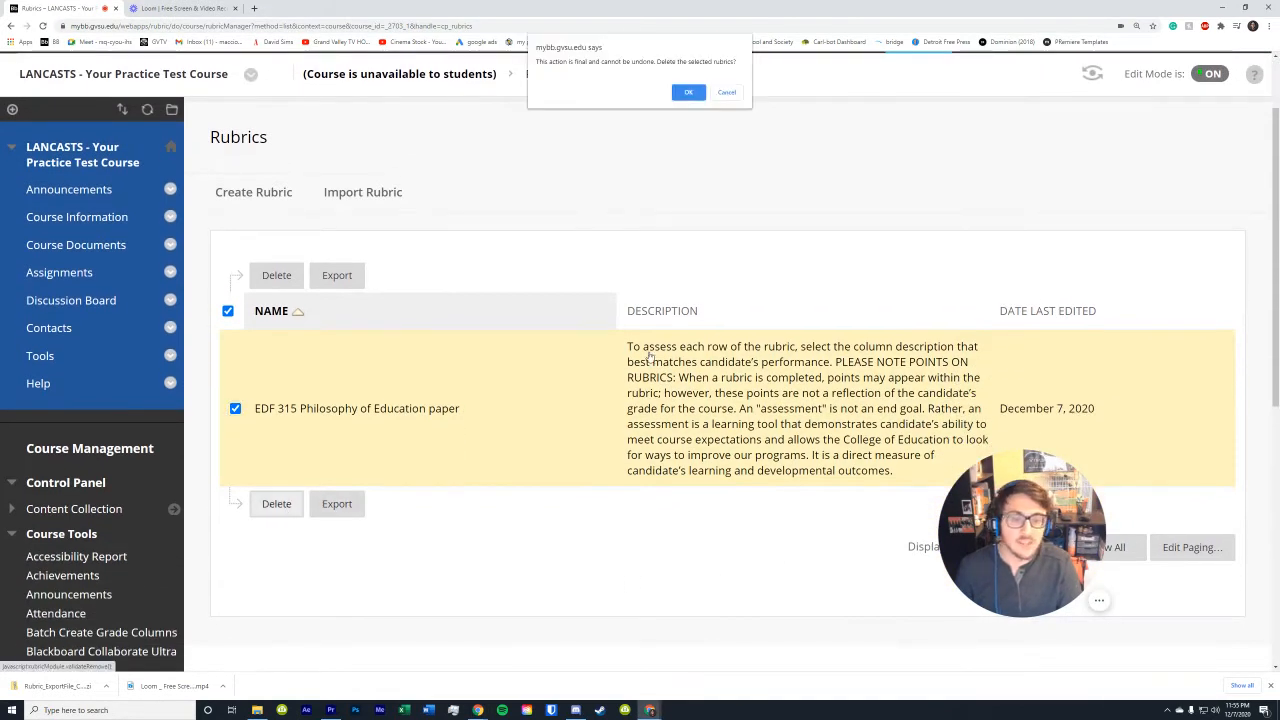
{"action": "left_click", "coordinate": [689, 89]}
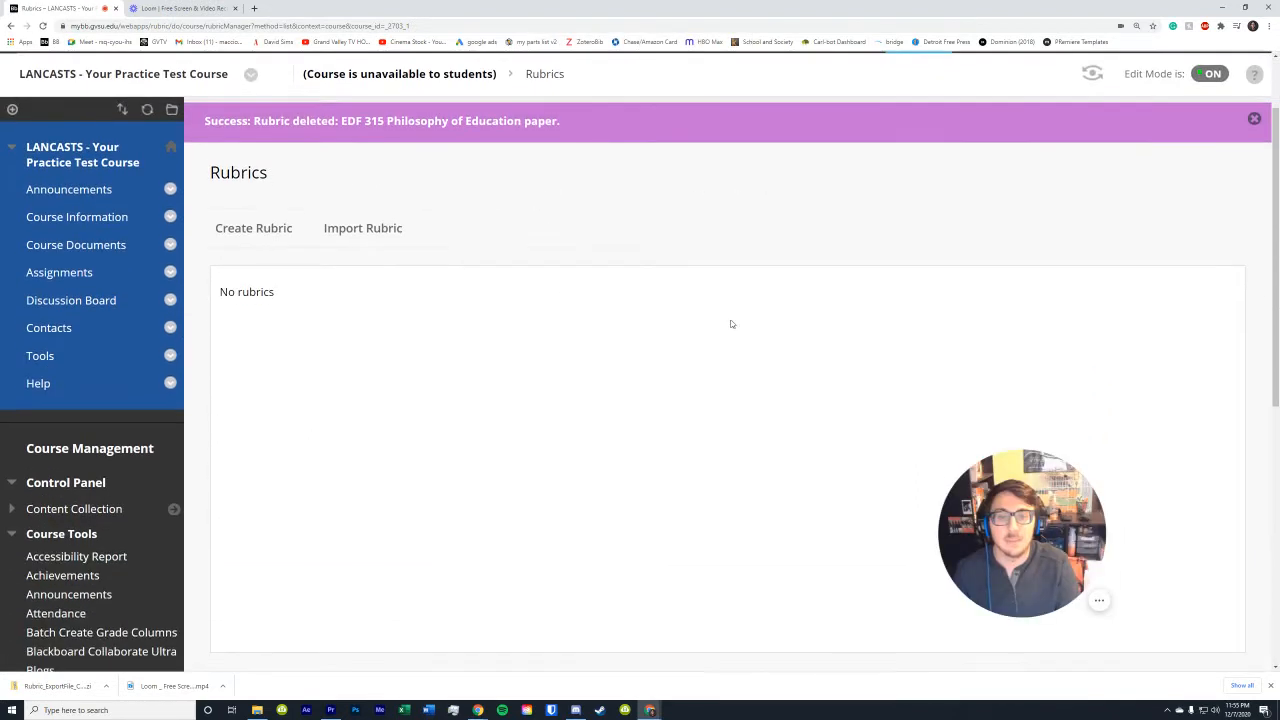
- Start a rubric import and attach the newest Rubric_ExportFile_COE_RUBRICS_EDF 315 Philosophy of Education paper ZIP from the Downloads folder
{"action": "left_click", "coordinate": [376, 238]}
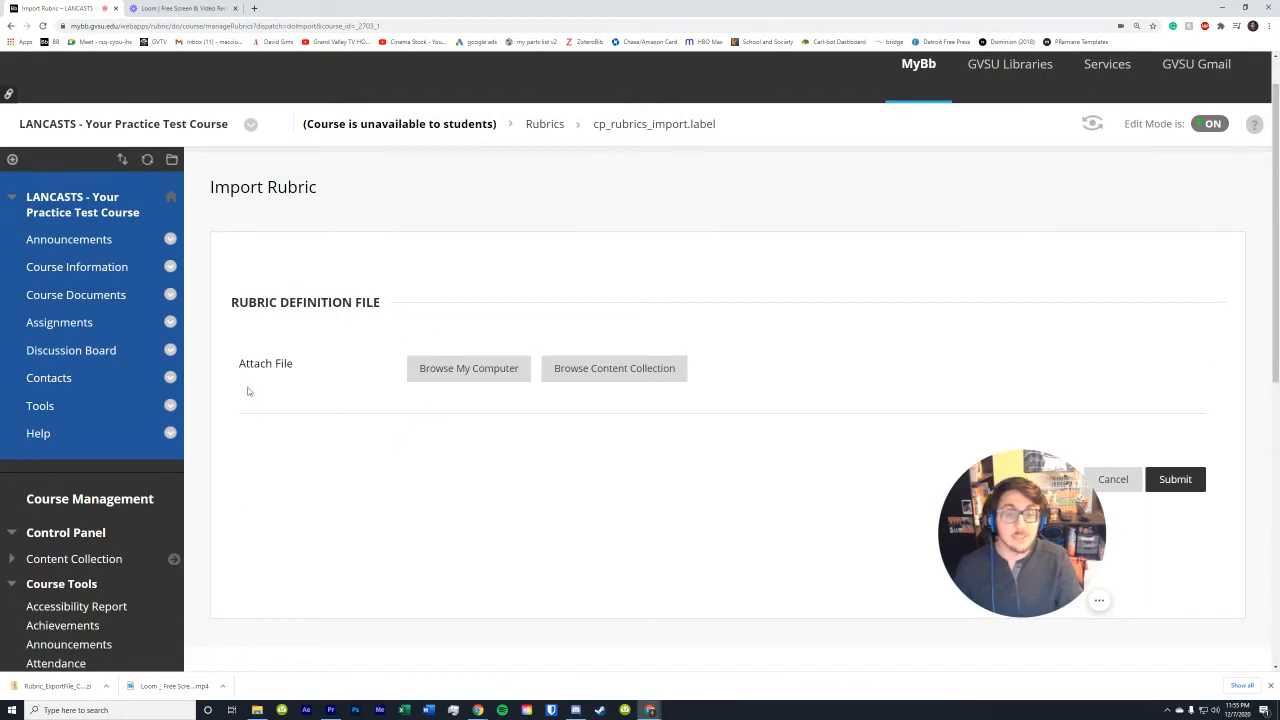
{"action": "left_click_drag", "start_coordinate": [244, 366], "coordinate": [286, 366]}
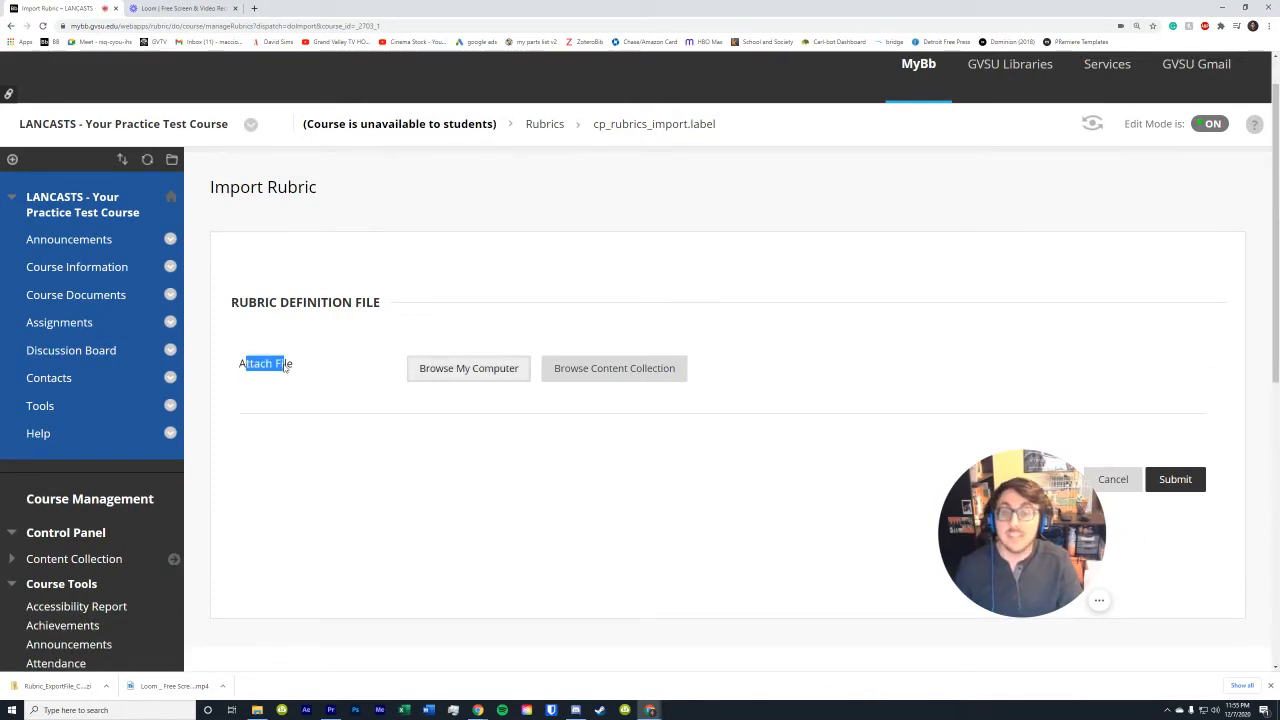
{"action": "left_click", "coordinate": [470, 372]}
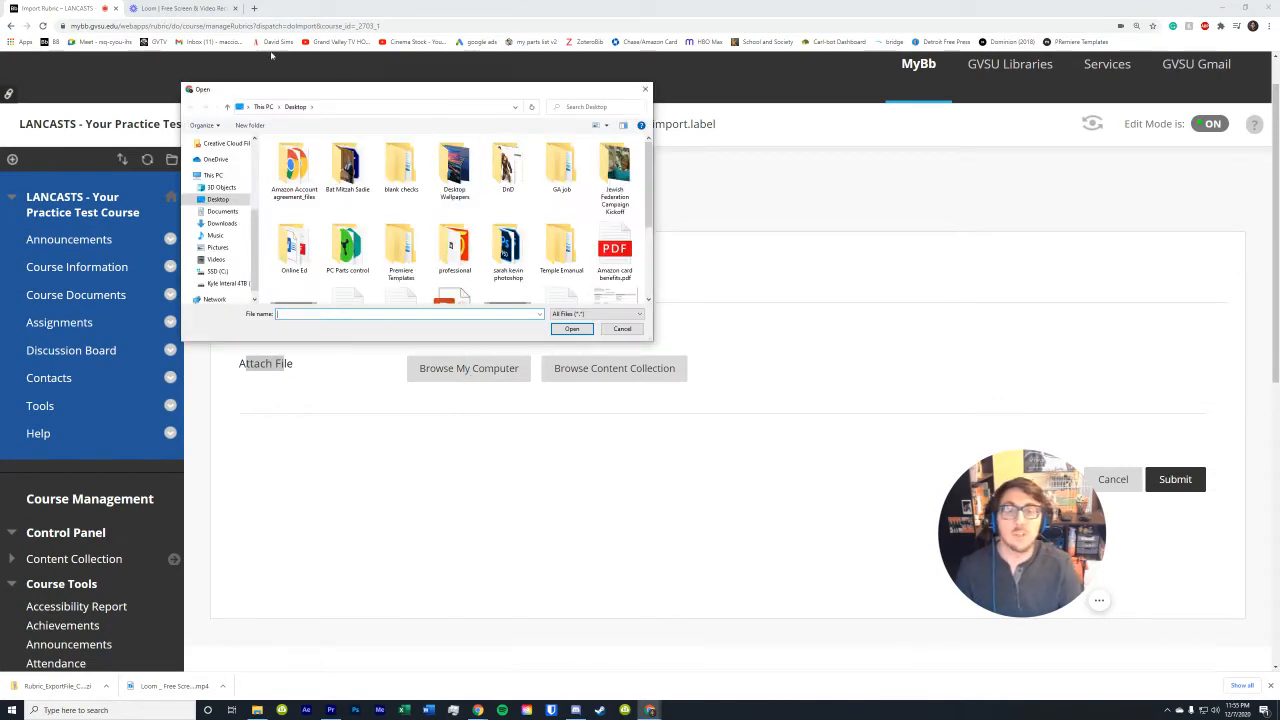
{"action": "left_click", "coordinate": [226, 224]}
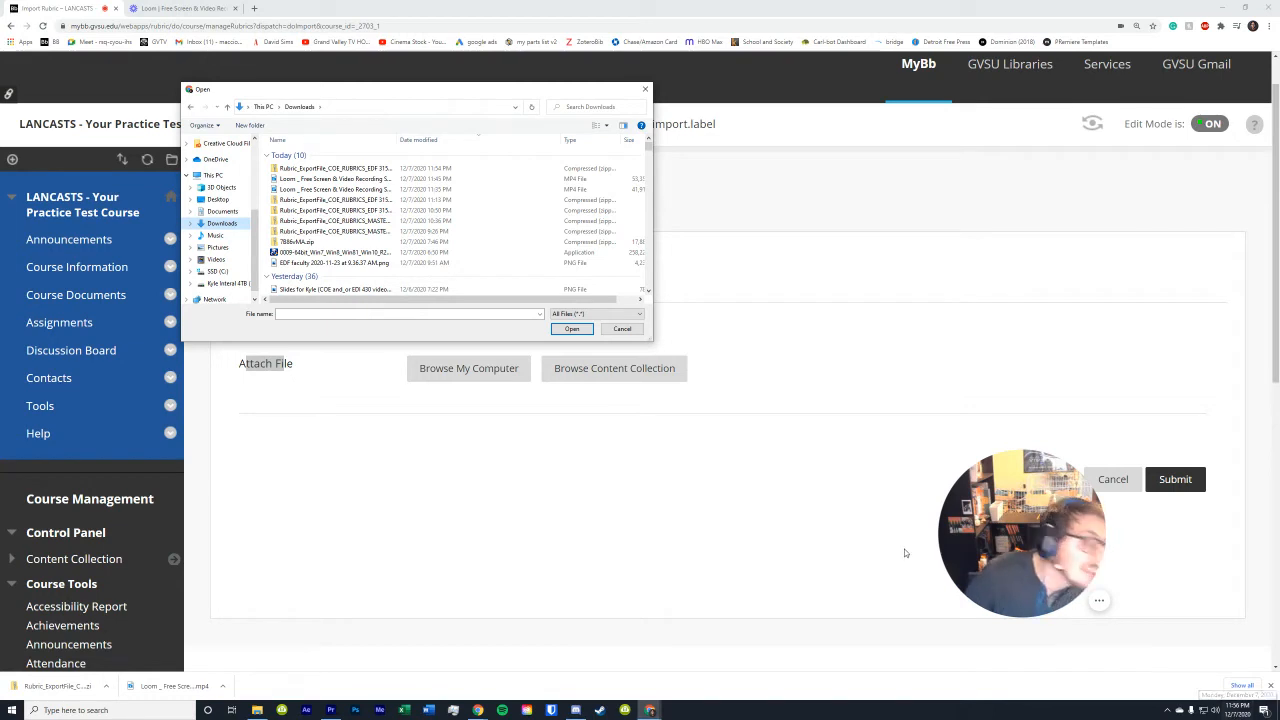
{"action": "left_click", "coordinate": [416, 168]}
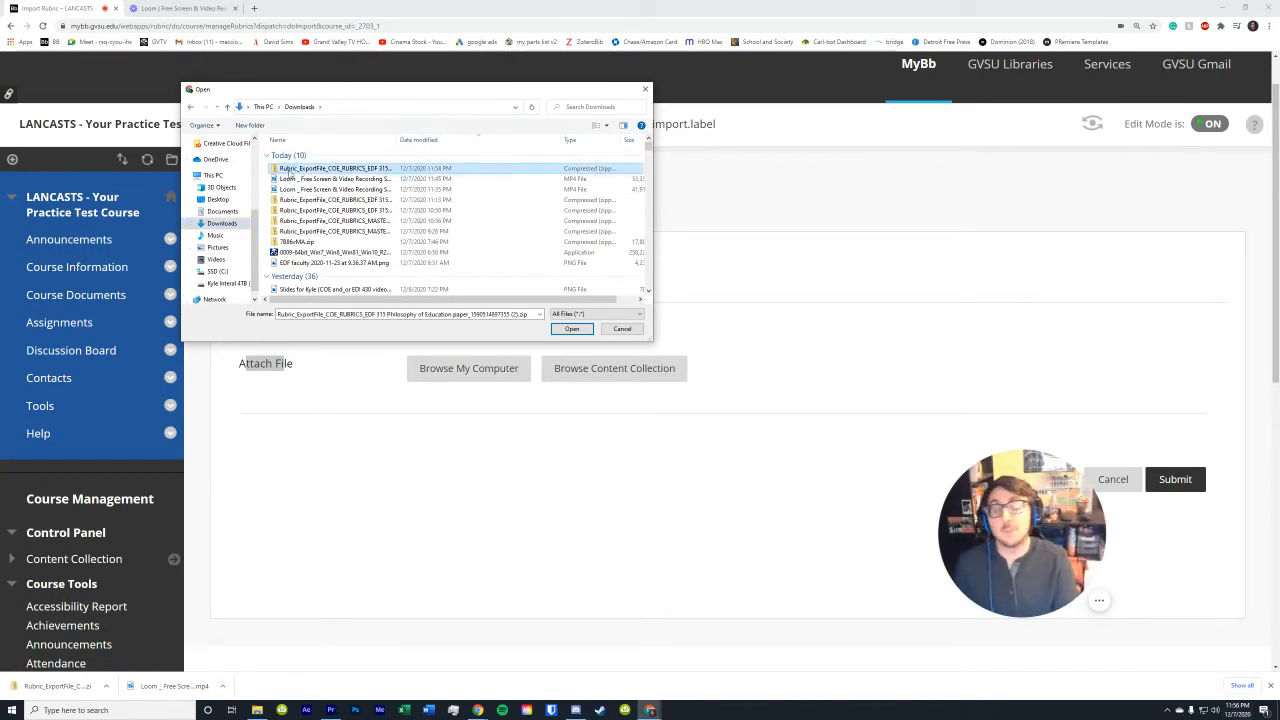
{"action": "double_click", "coordinate": [351, 170]}
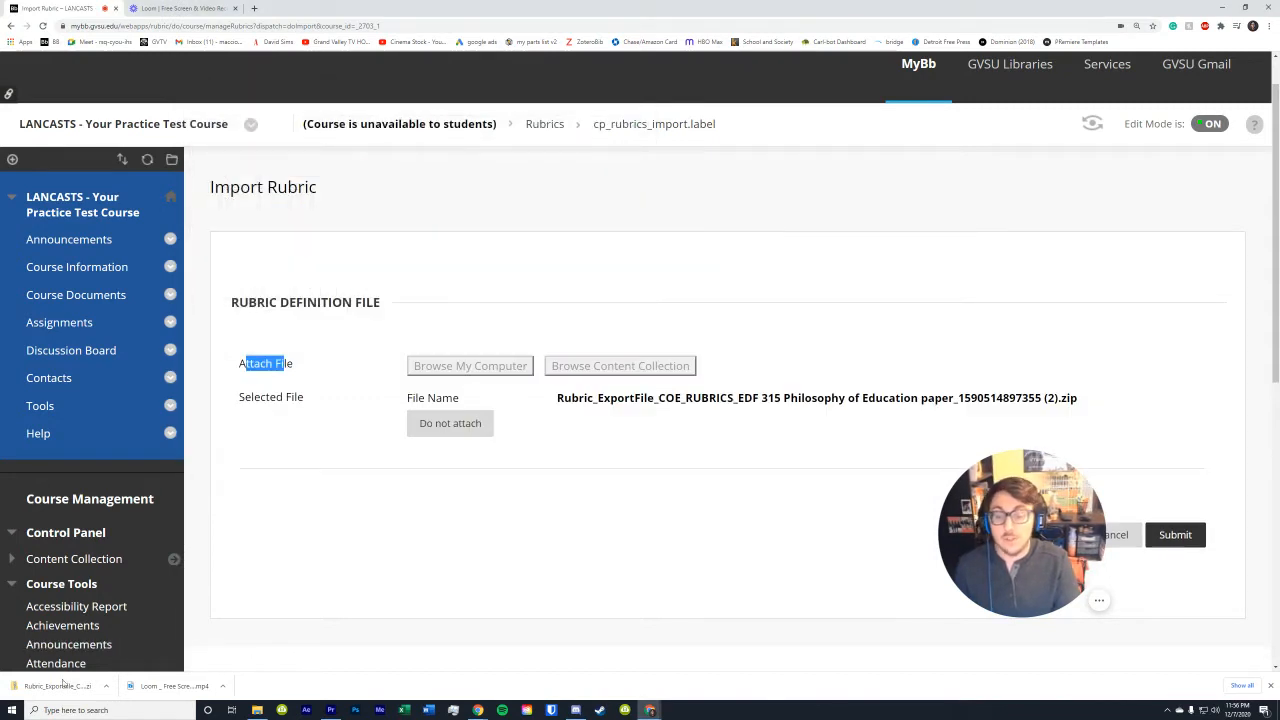
- View the Desktop folder in File Explorer and return to the rubric import page
{"action": "left_click_drag", "start_coordinate": [60, 686], "coordinate": [93, 684]}
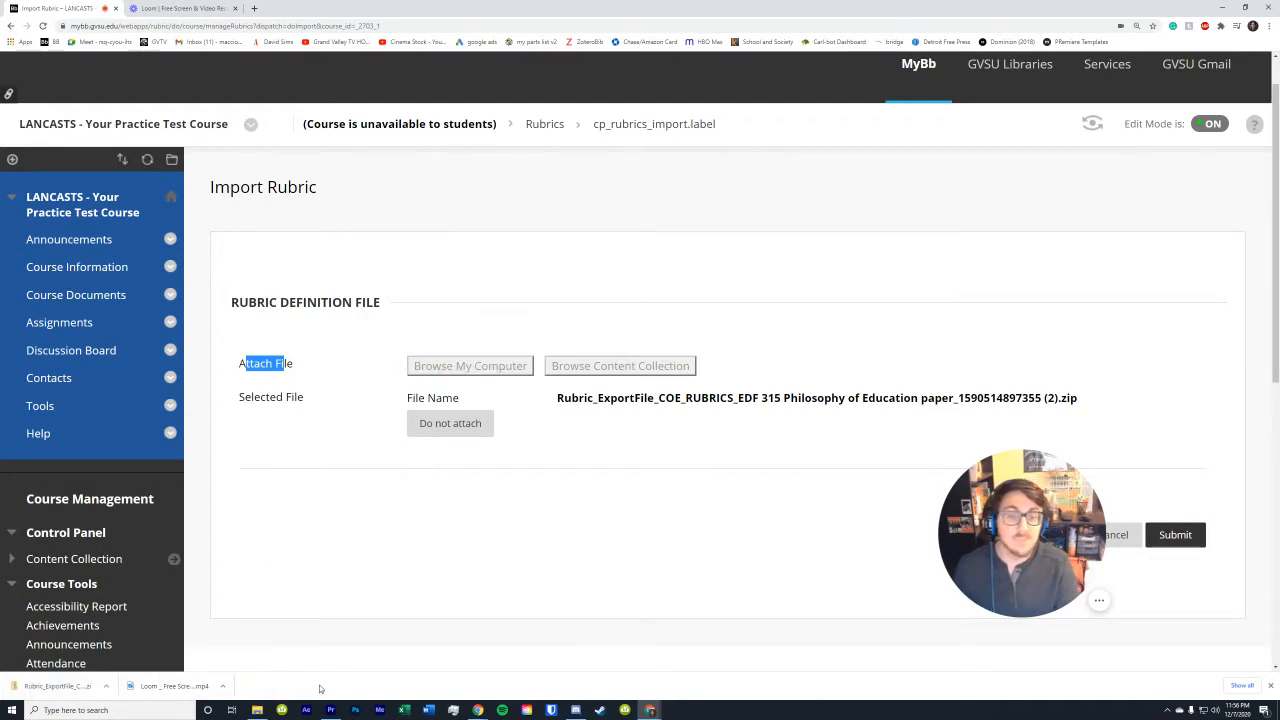
{"action": "left_click", "coordinate": [257, 710]}
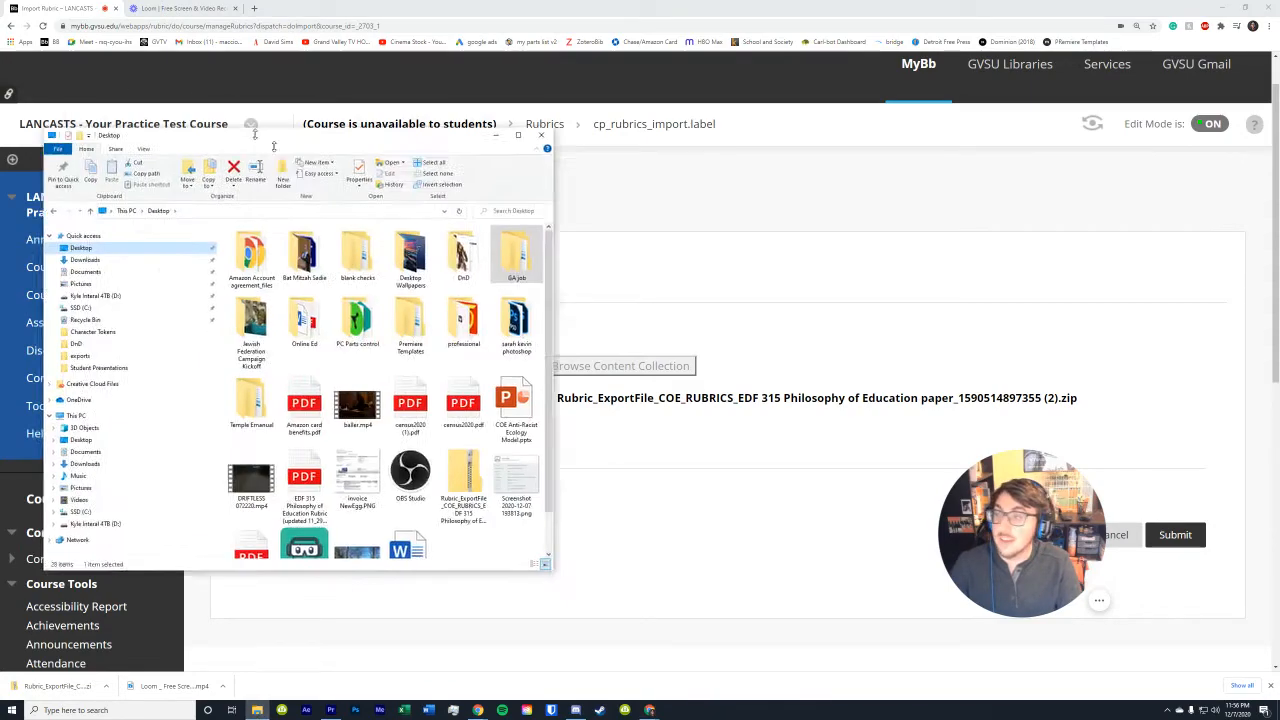
{"action": "left_click_drag", "start_coordinate": [287, 137], "coordinate": [425, 134]}
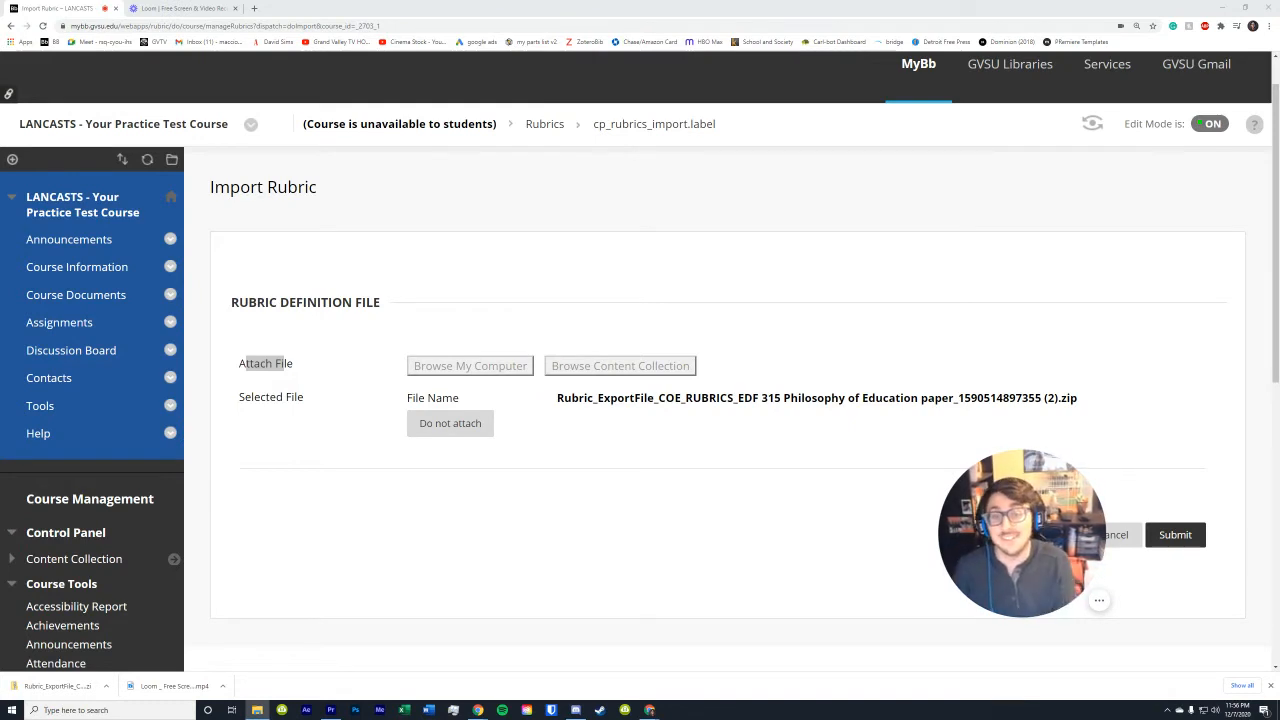
{"action": "left_click", "coordinate": [510, 305]}
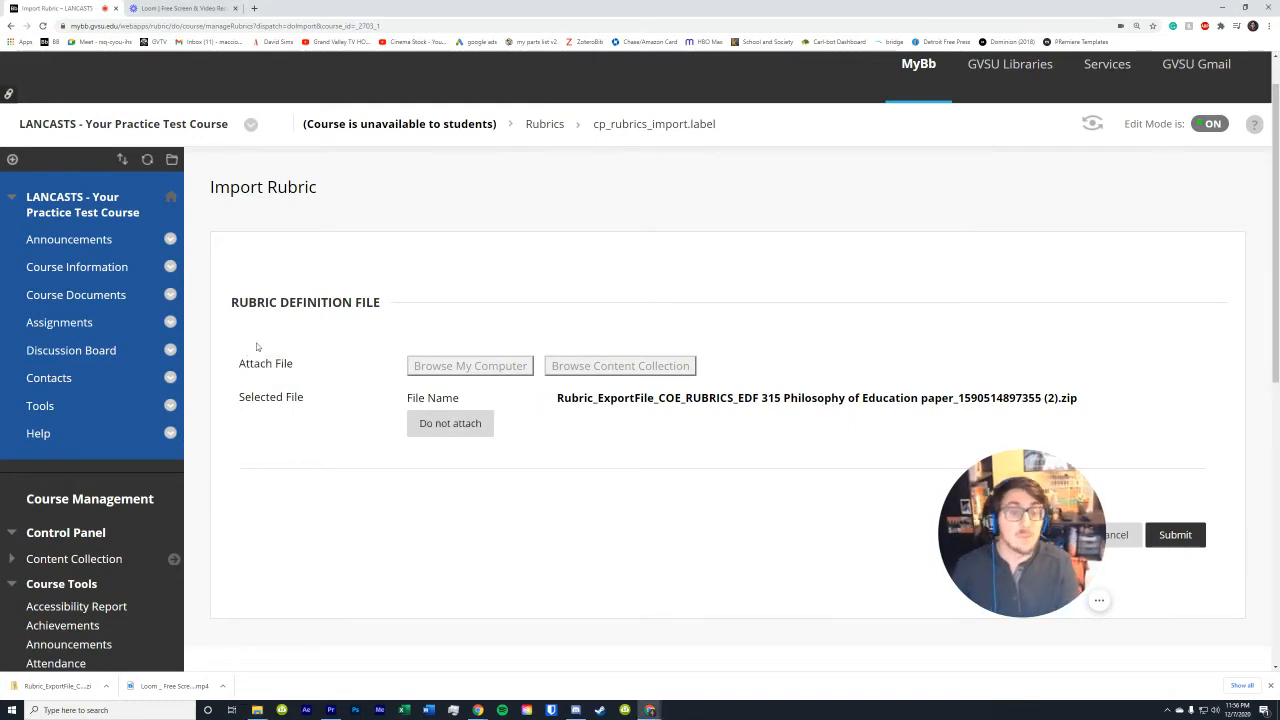
- Submit the rubric import, look over the import result details and return to the rubrics list
{"action": "left_click_drag", "start_coordinate": [955, 470], "coordinate": [150, 445]}
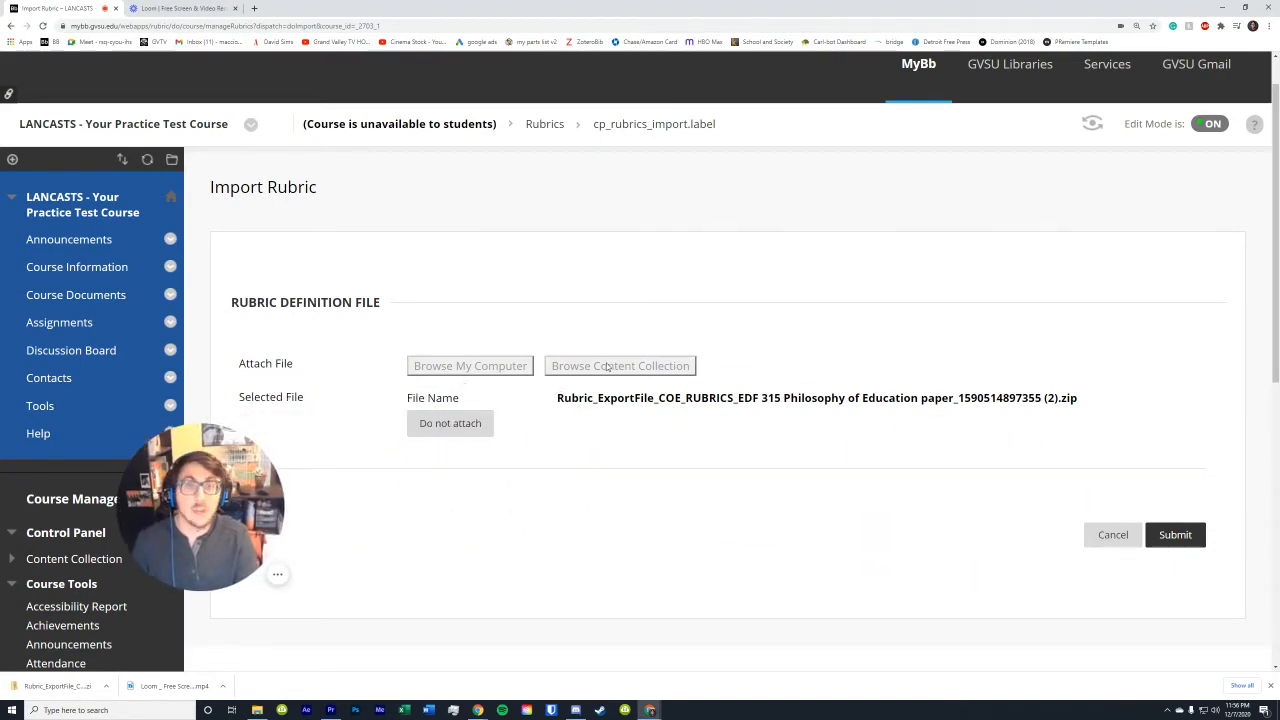
{"action": "left_click", "coordinate": [1176, 535]}
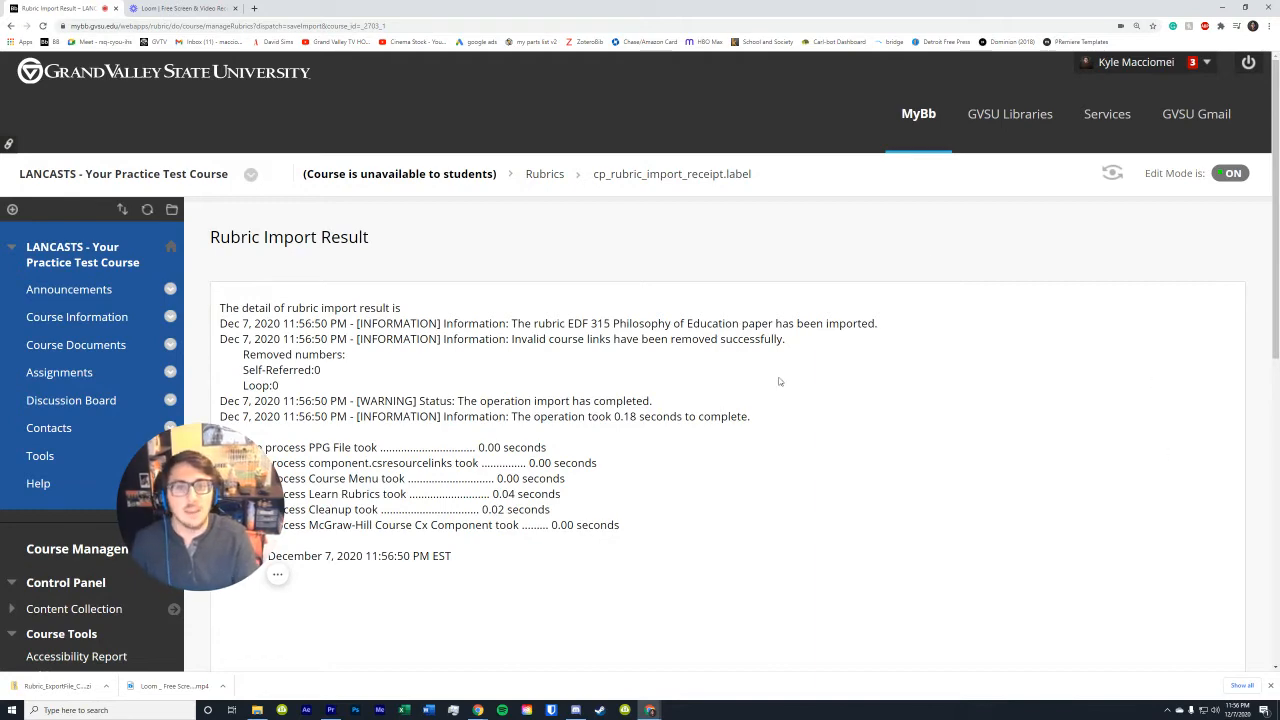
{"action": "scroll", "coordinate": [419, 286], "scroll_direction": "down", "scroll_amount": 2}
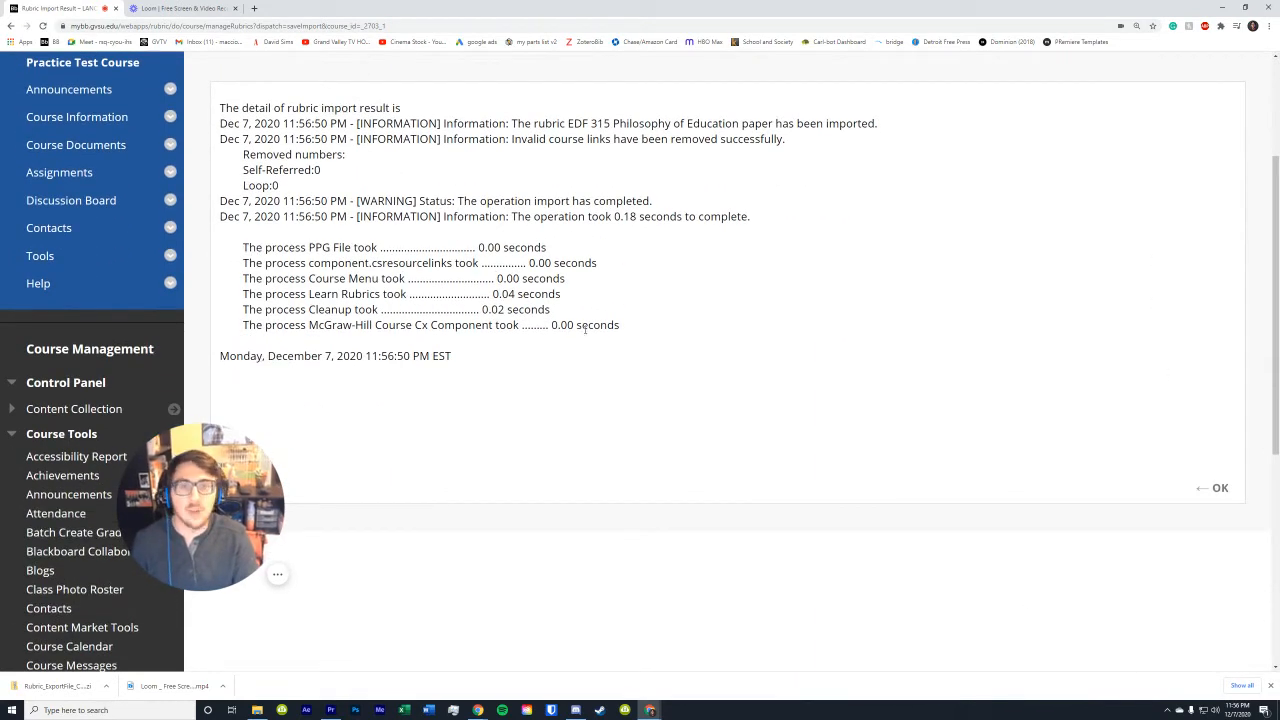
{"action": "left_click_drag", "start_coordinate": [624, 330], "coordinate": [233, 139]}
{"action": "left_click", "coordinate": [440, 359]}
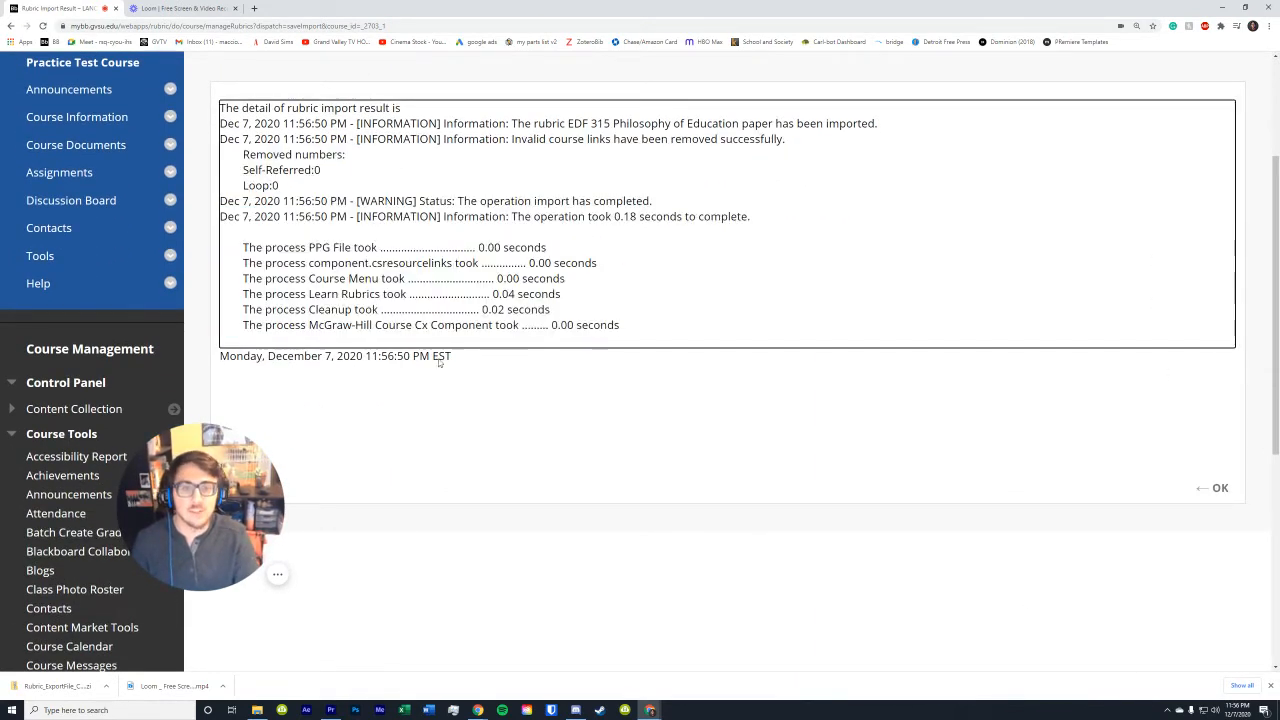
{"action": "left_click", "coordinate": [1212, 488]}
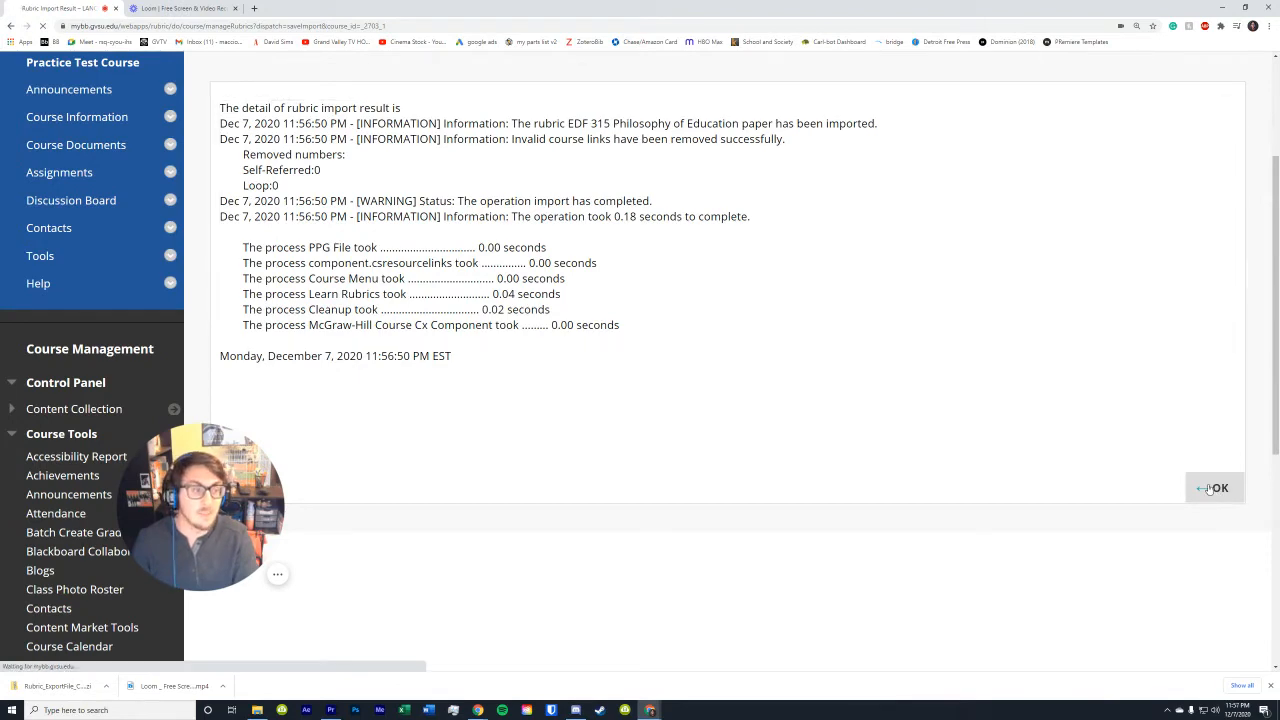
- Review the imported EDF 315 rubric's name, description and last edited date, and open the course's Assignments page
{"action": "scroll", "coordinate": [590, 424], "scroll_direction": "down", "scroll_amount": 2}
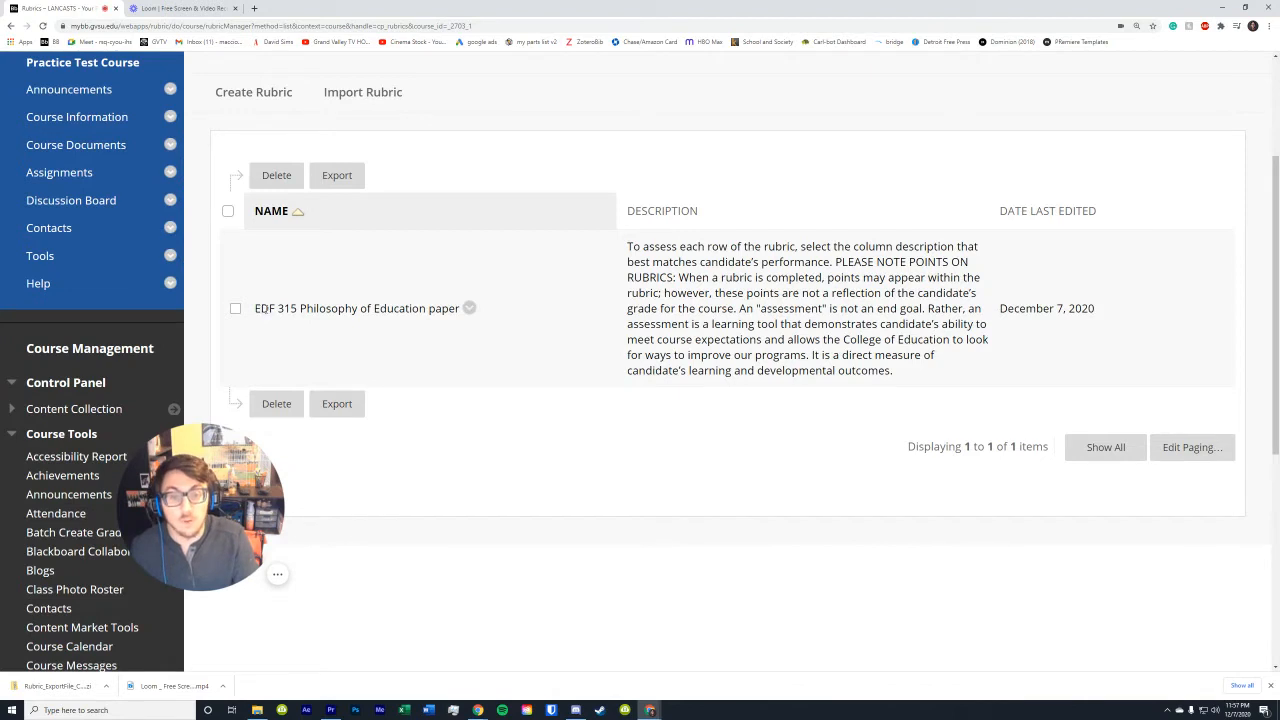
{"action": "left_click_drag", "start_coordinate": [258, 308], "coordinate": [458, 308]}
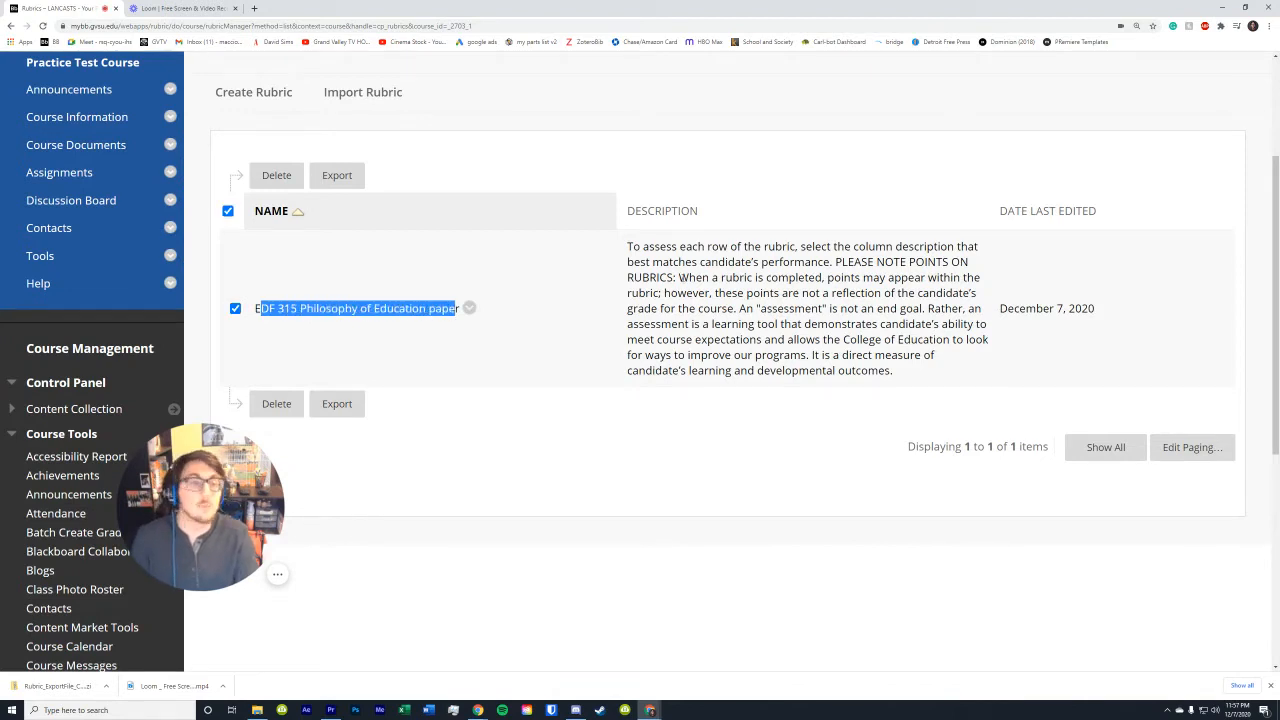
{"action": "left_click_drag", "start_coordinate": [660, 246], "coordinate": [773, 355]}
{"action": "left_click_drag", "start_coordinate": [1092, 308], "coordinate": [1018, 309]}
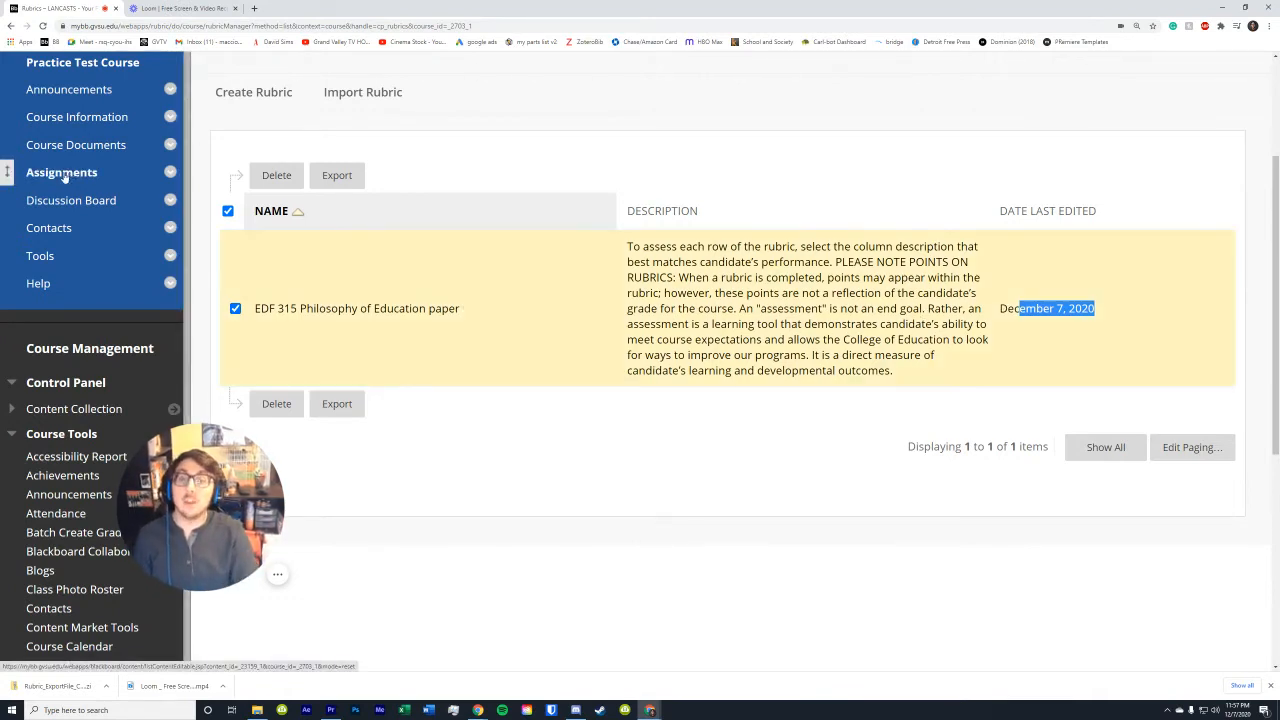
{"action": "scroll", "coordinate": [100, 300], "scroll_direction": "up", "scroll_amount": 3}
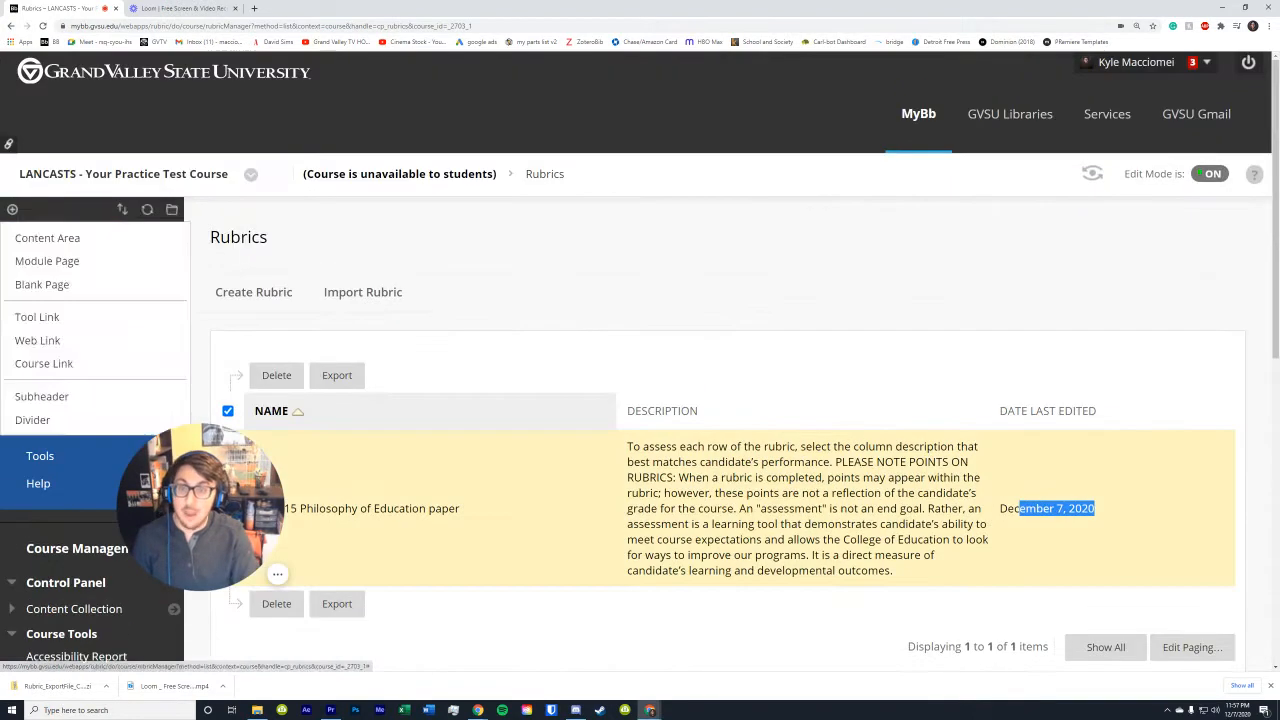
{"action": "scroll", "coordinate": [147, 418], "scroll_direction": "down", "scroll_amount": 1}
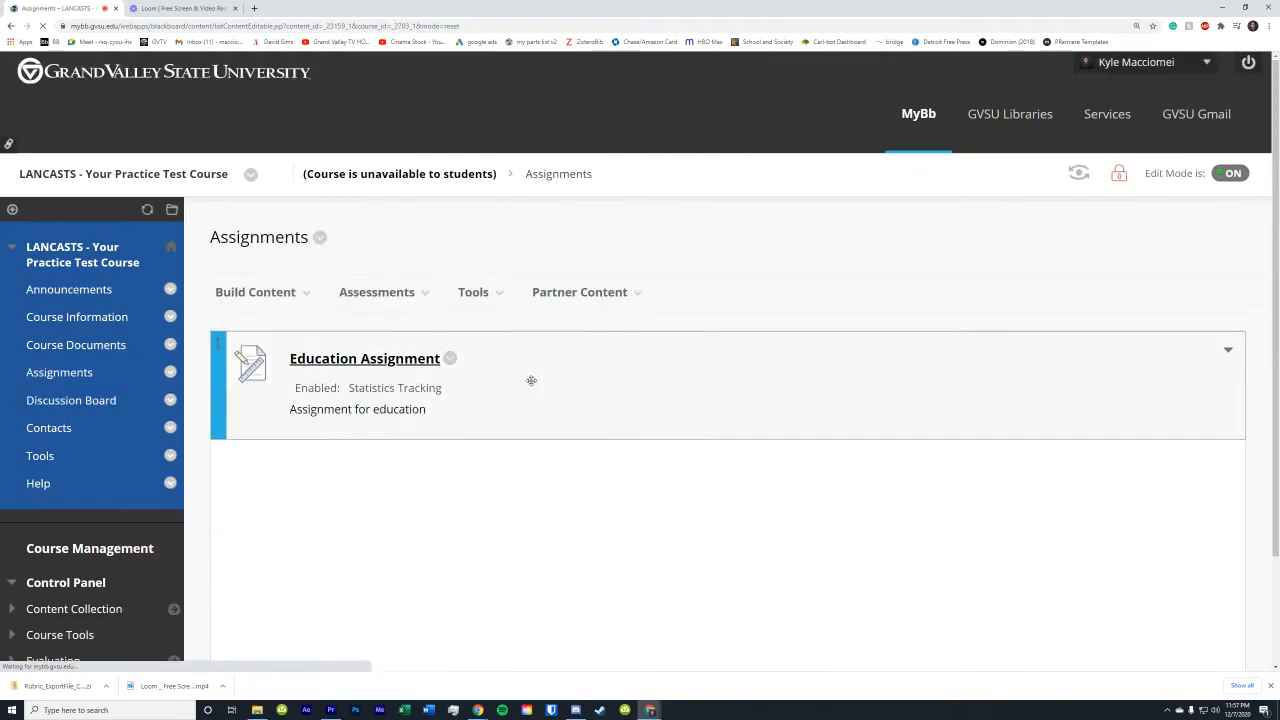
- Open the Education Assignment, look over its submission preview page and return to the Assignments list
{"action": "left_click_drag", "start_coordinate": [267, 512], "coordinate": [960, 551]}
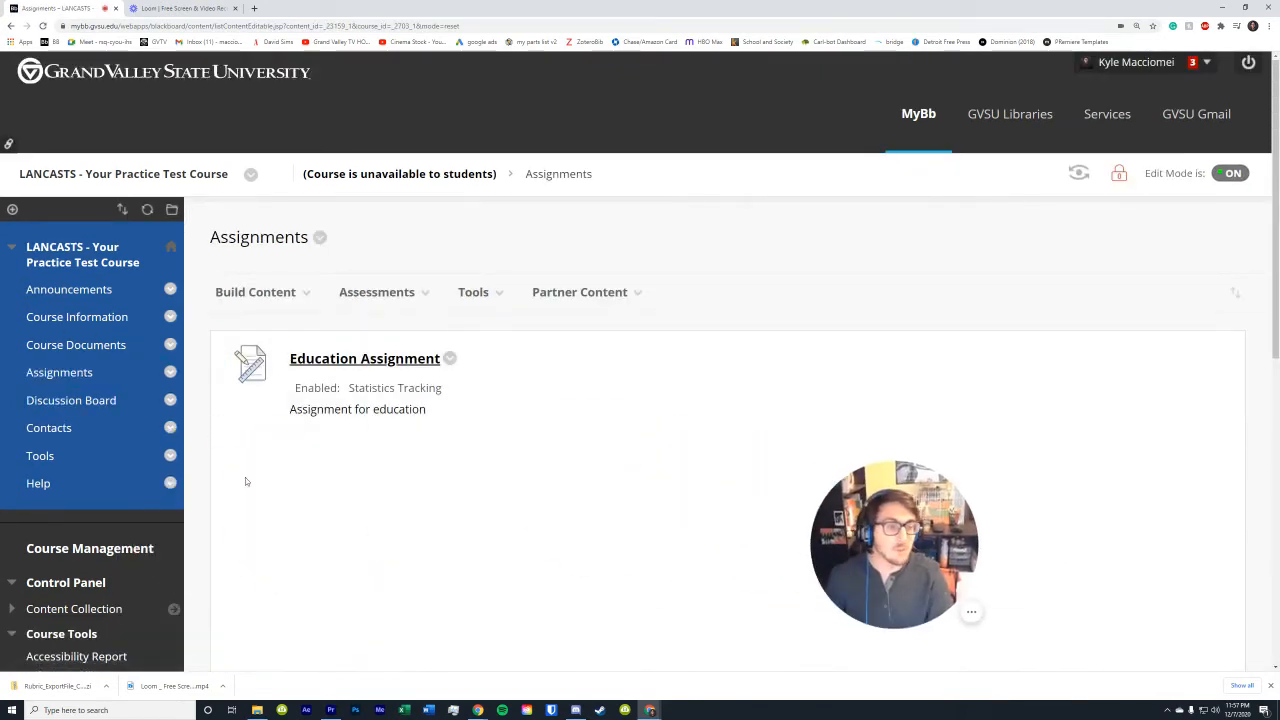
{"action": "left_click", "coordinate": [328, 360]}
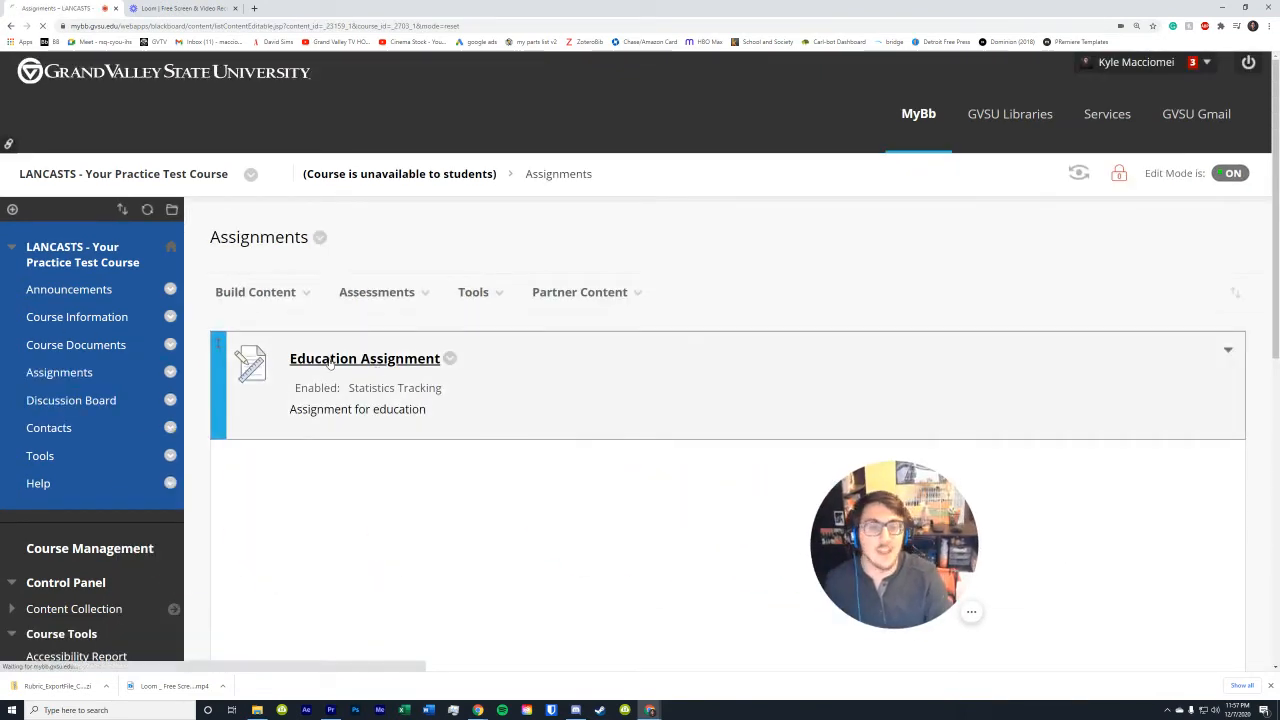
{"action": "scroll", "coordinate": [450, 400], "scroll_direction": "down", "scroll_amount": 3}
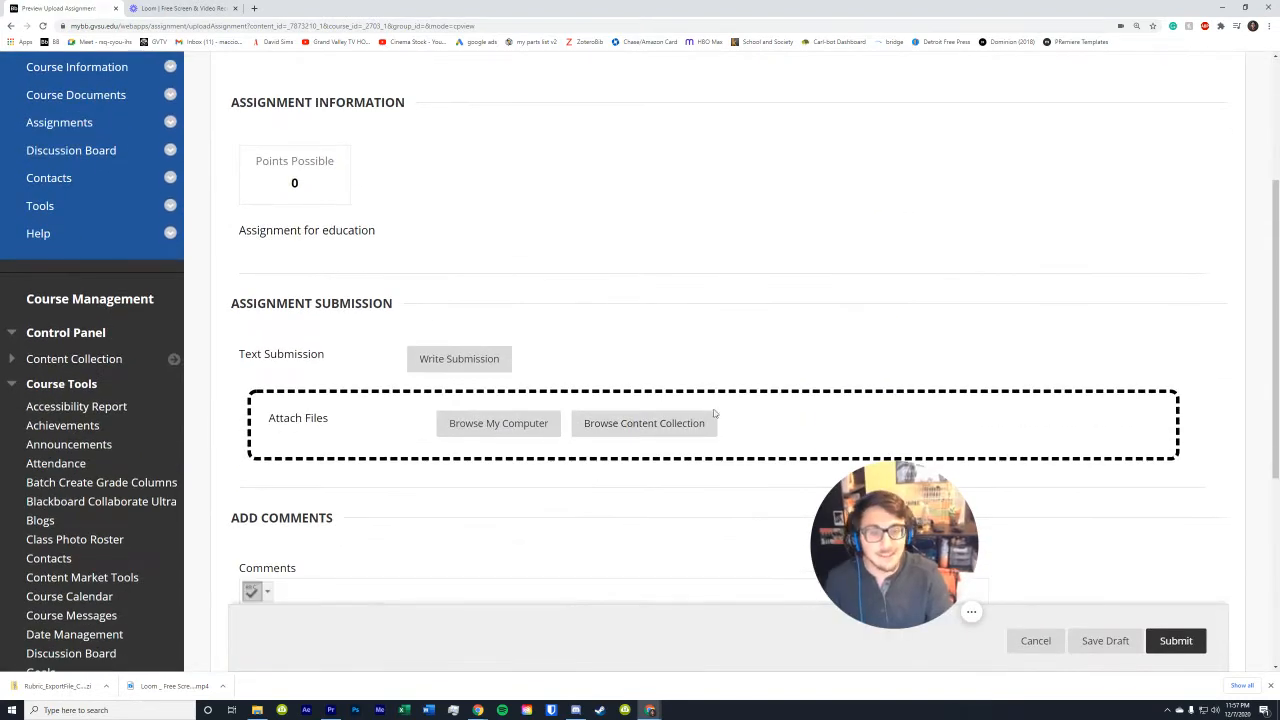
{"action": "scroll", "coordinate": [475, 393], "scroll_direction": "down", "scroll_amount": 1}
{"action": "scroll", "coordinate": [397, 410], "scroll_direction": "up", "scroll_amount": 2}
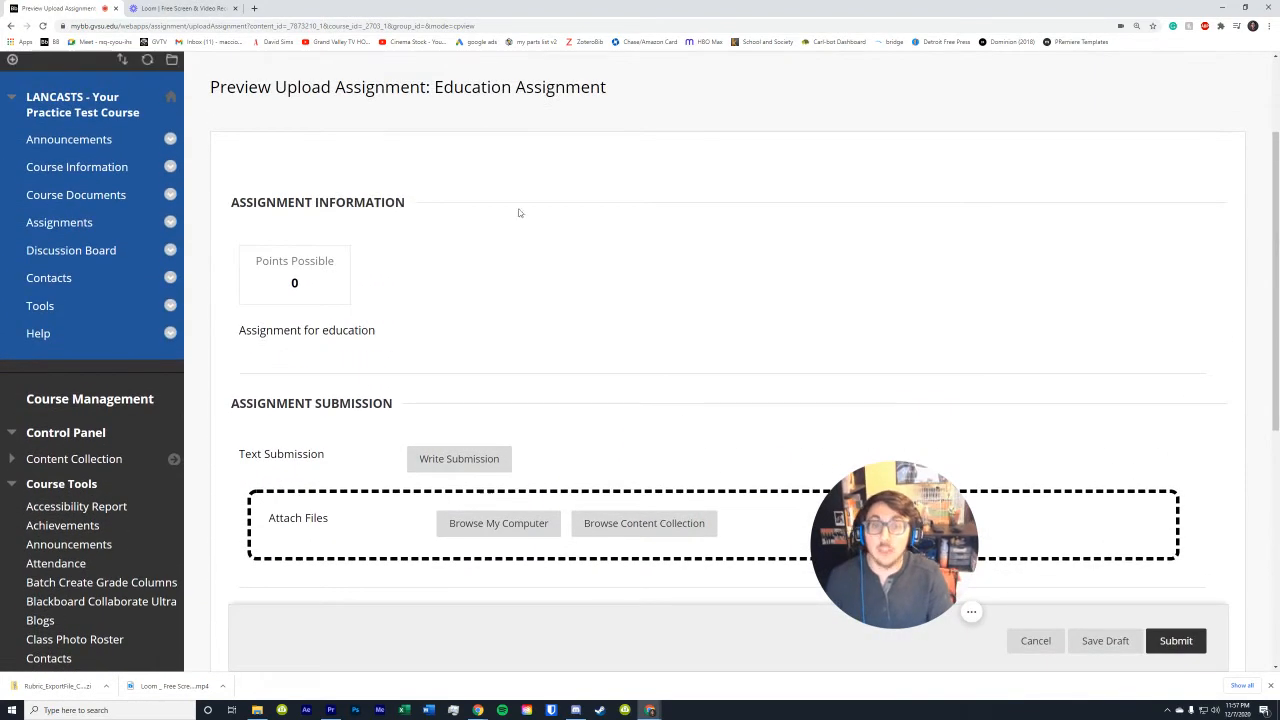
{"action": "left_click", "coordinate": [11, 25]}
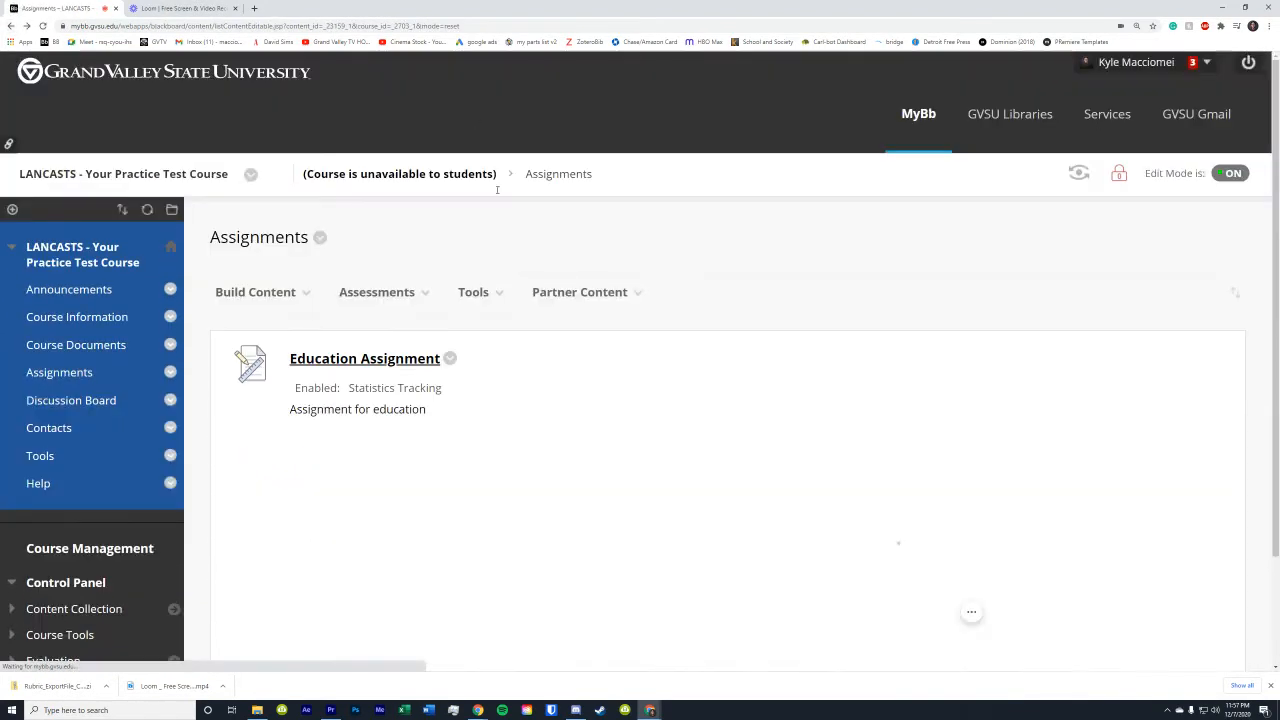
- Open the Education Assignment for editing and look over its name, instructions, file attachments and due date settings
{"action": "left_click", "coordinate": [450, 359]}
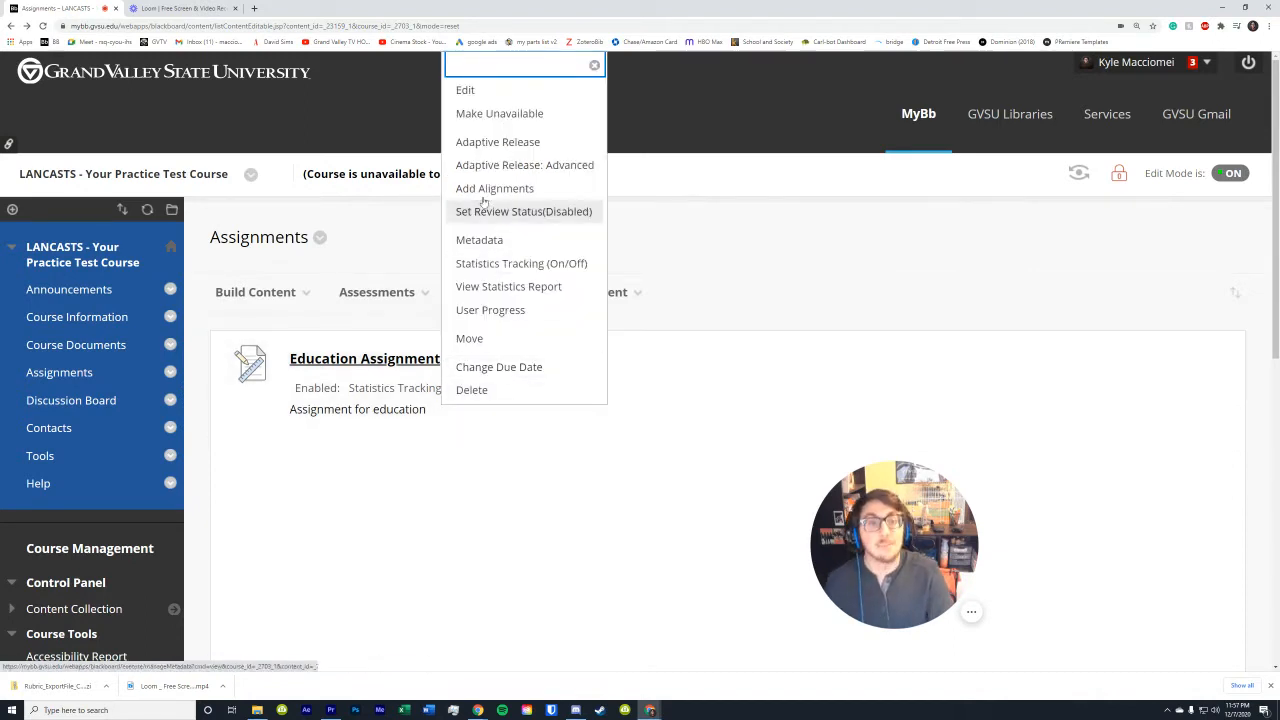
{"action": "left_click", "coordinate": [462, 94]}
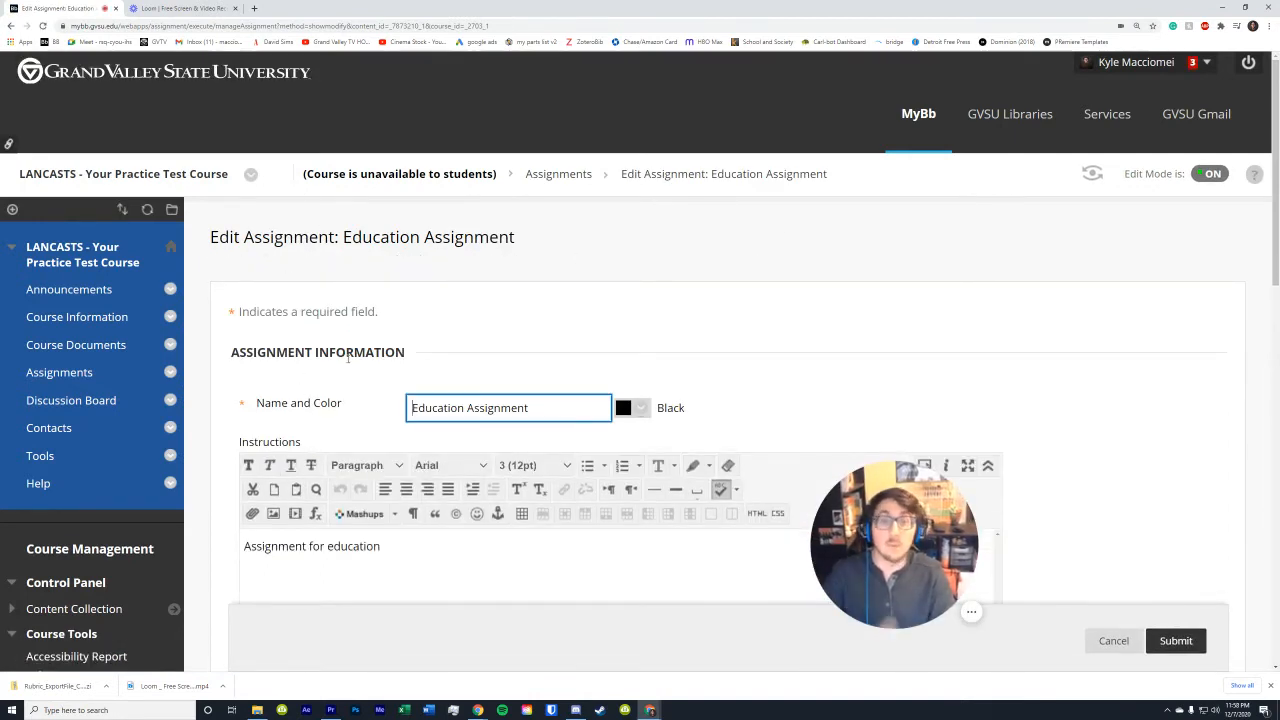
{"action": "left_click_drag", "start_coordinate": [892, 548], "coordinate": [1080, 414]}
{"action": "scroll", "coordinate": [630, 460], "scroll_direction": "down", "scroll_amount": 1}
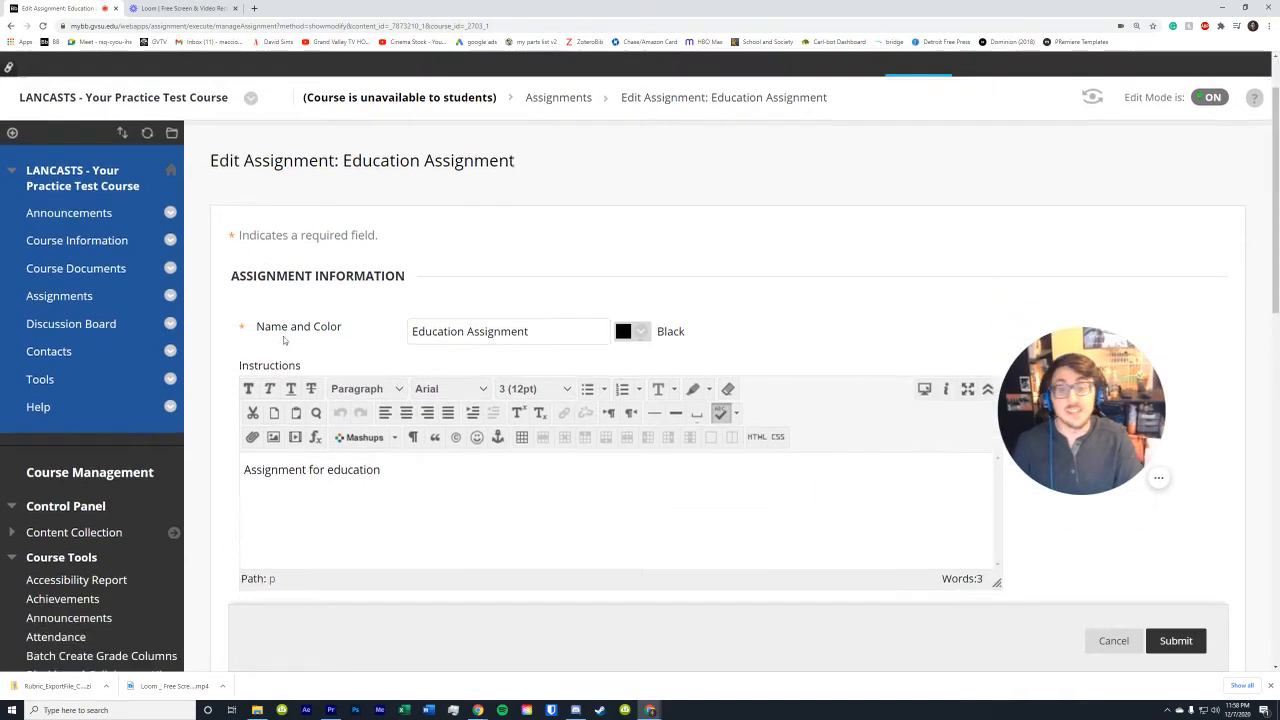
{"action": "left_click_drag", "start_coordinate": [290, 303], "coordinate": [254, 298]}
{"action": "scroll", "coordinate": [332, 374], "scroll_direction": "down", "scroll_amount": 2}
{"action": "scroll", "coordinate": [330, 350], "scroll_direction": "down", "scroll_amount": 1}
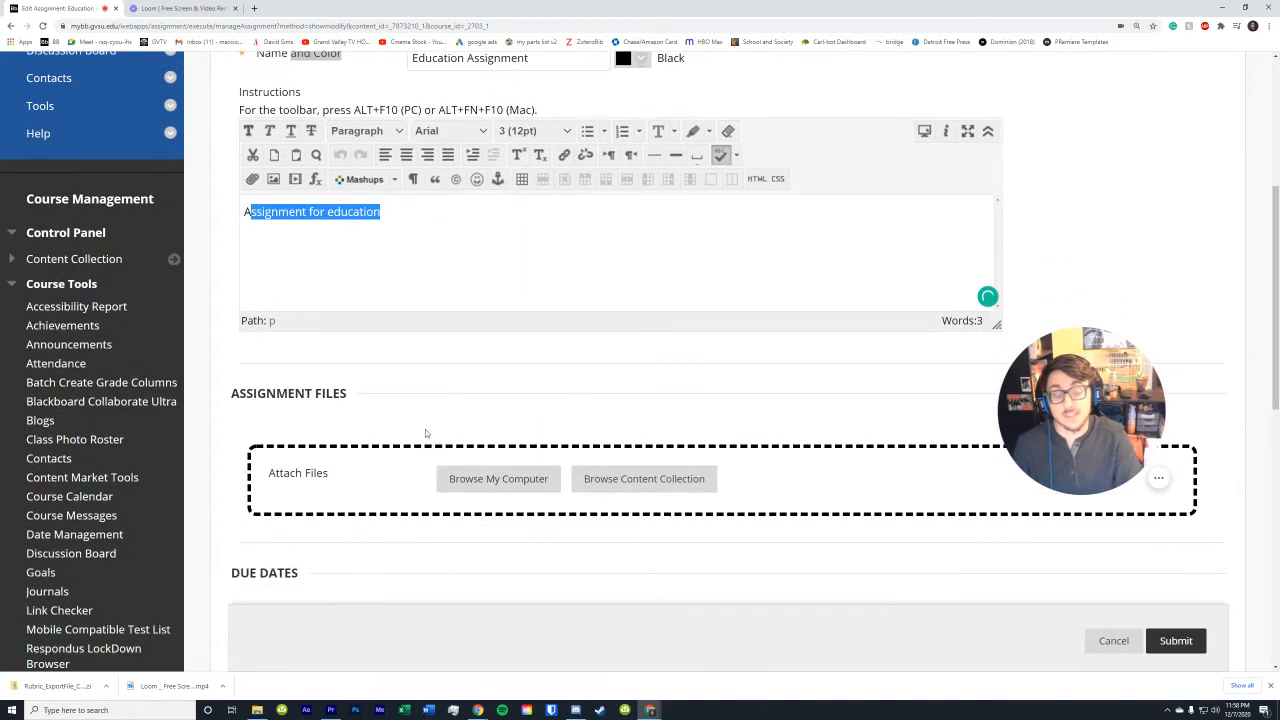
{"action": "scroll", "coordinate": [319, 462], "scroll_direction": "down", "scroll_amount": 1}
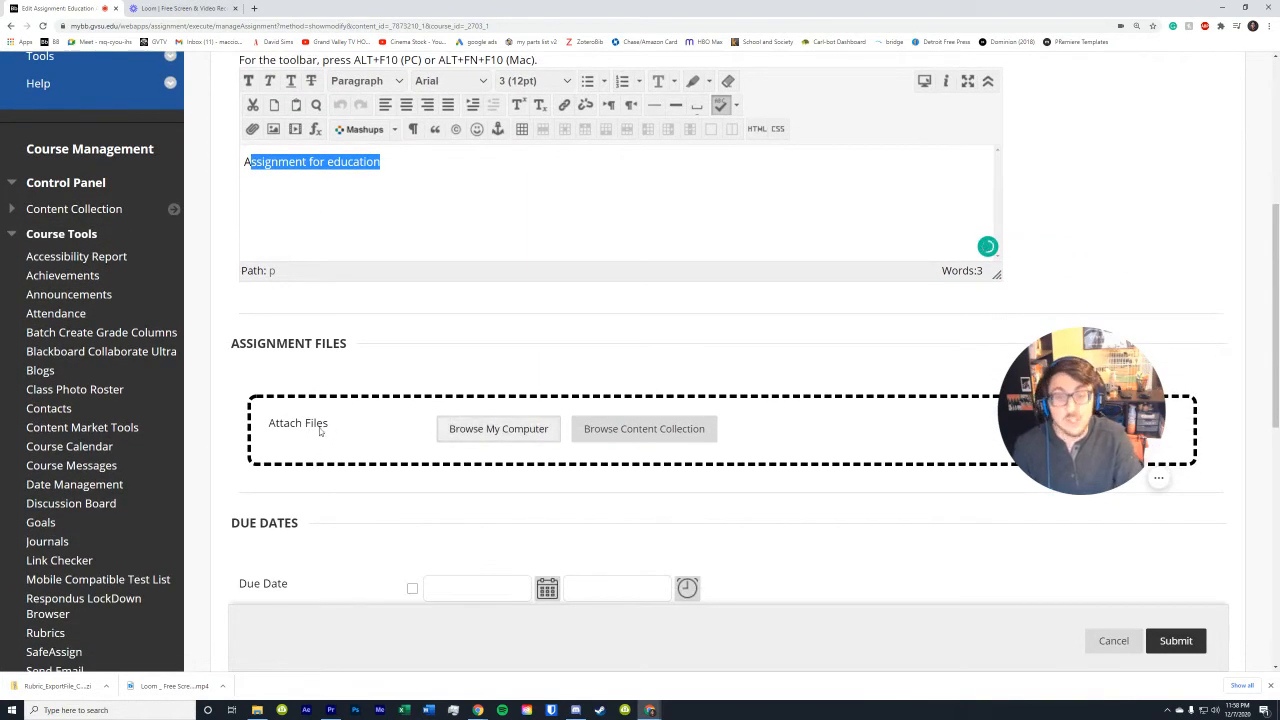
{"action": "left_click_drag", "start_coordinate": [289, 483], "coordinate": [260, 484]}
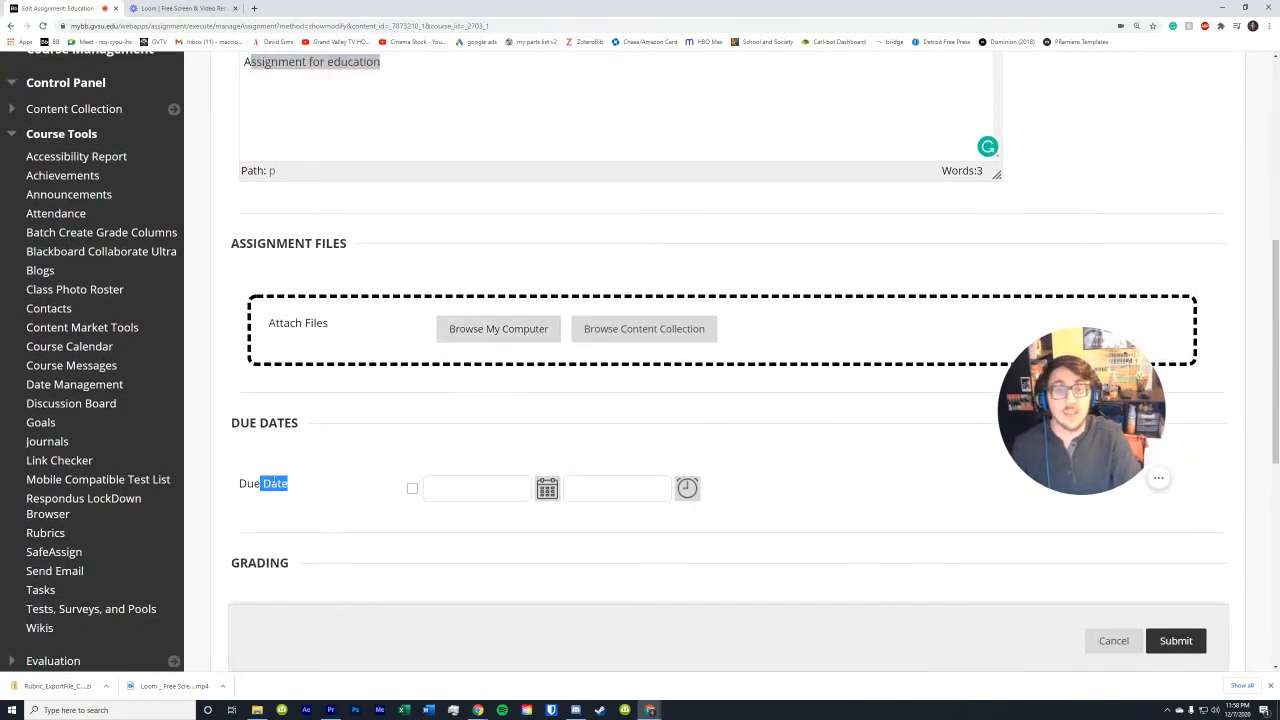
{"action": "scroll", "coordinate": [236, 305], "scroll_direction": "down", "scroll_amount": 3}
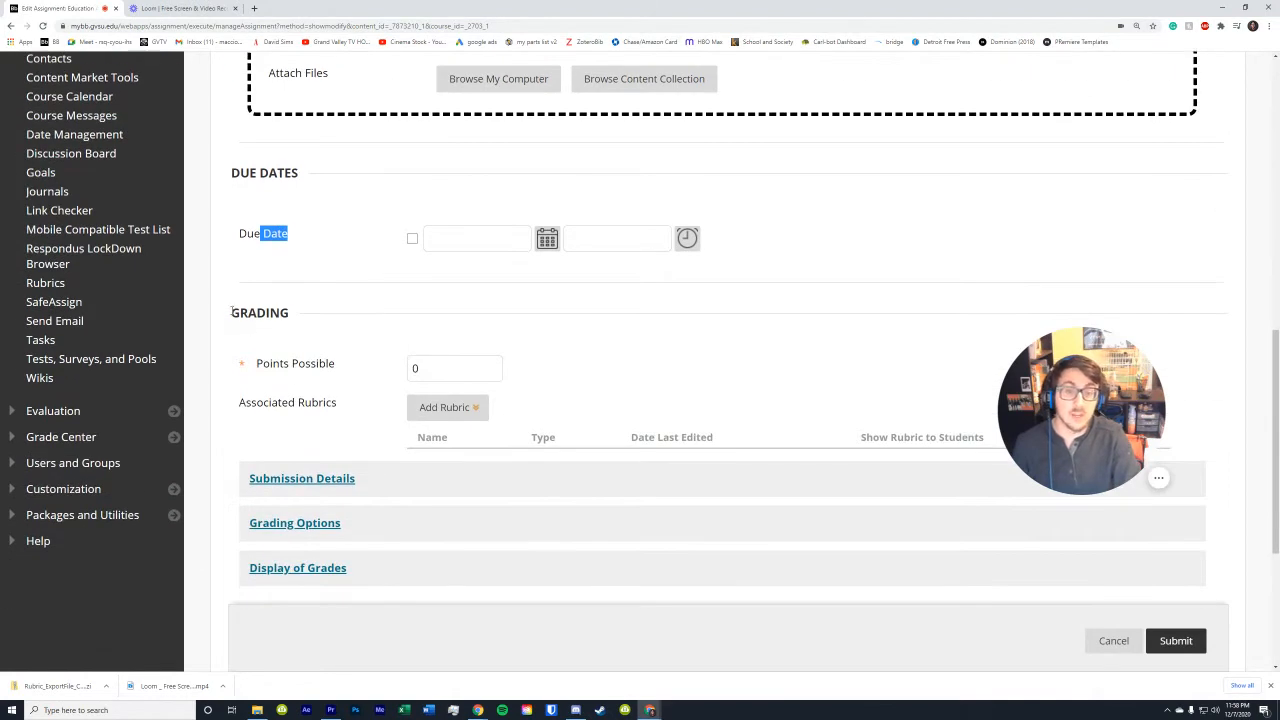
- Start selecting an existing rubric under Associated Rubrics in the Grading section, and enlarge the Select Rubrics window
{"action": "left_click_drag", "start_coordinate": [231, 312], "coordinate": [297, 357]}
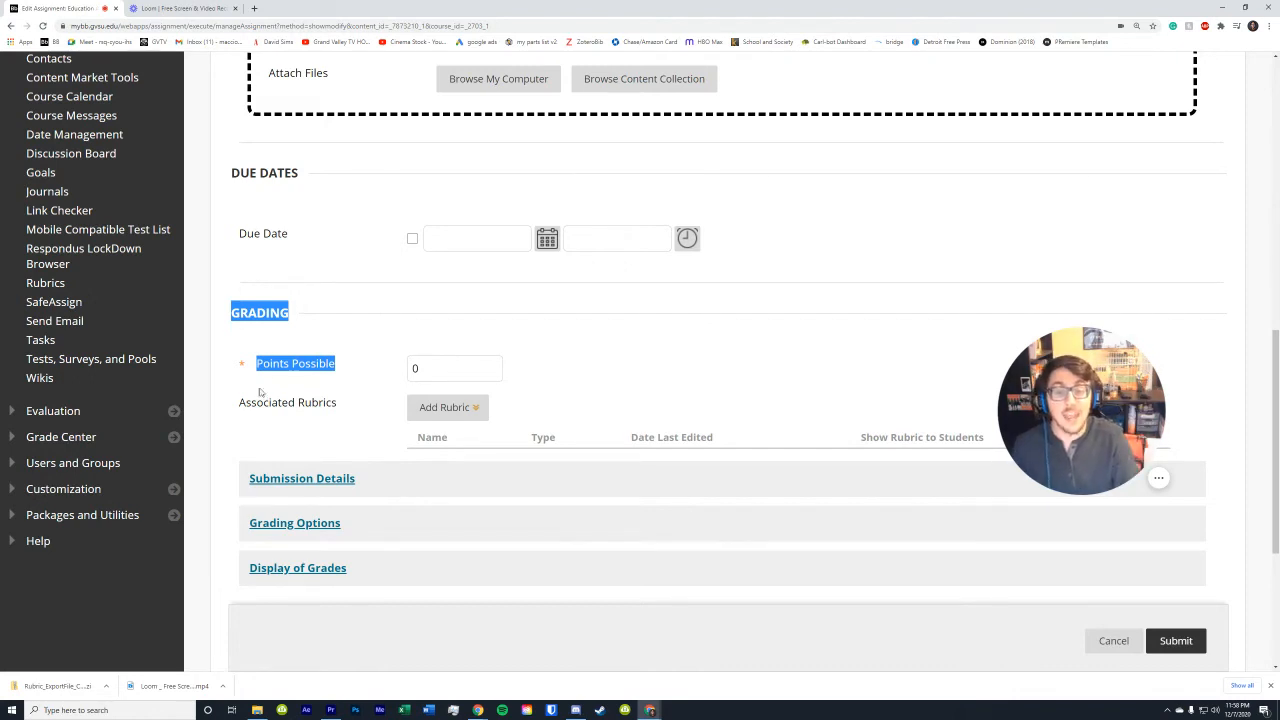
{"action": "left_click_drag", "start_coordinate": [239, 402], "coordinate": [337, 402]}
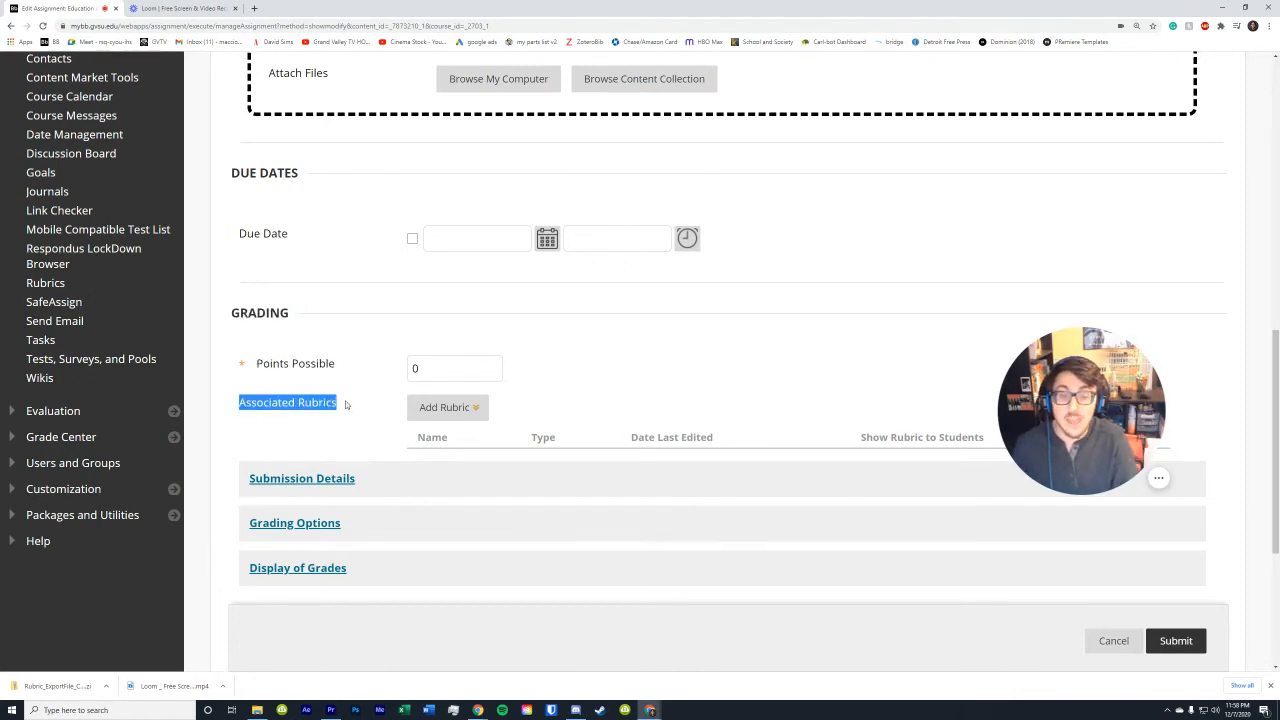
{"action": "left_click", "coordinate": [409, 410]}
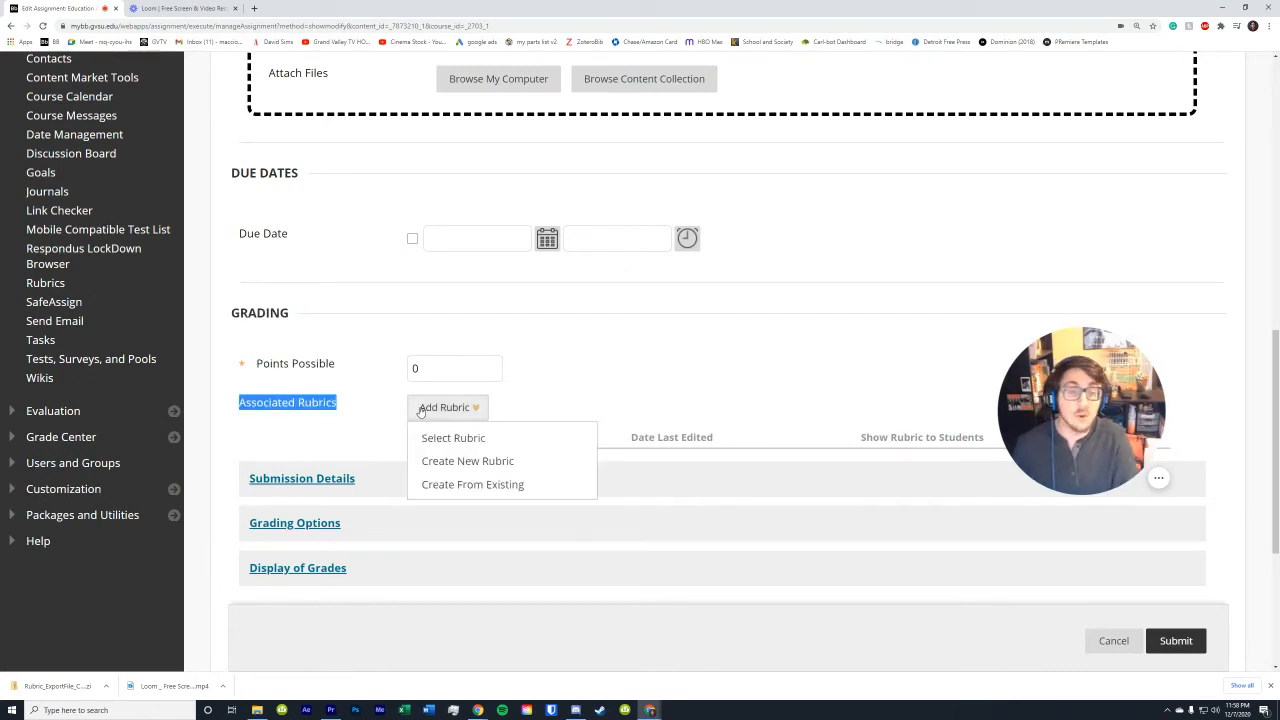
{"action": "left_click", "coordinate": [478, 440]}
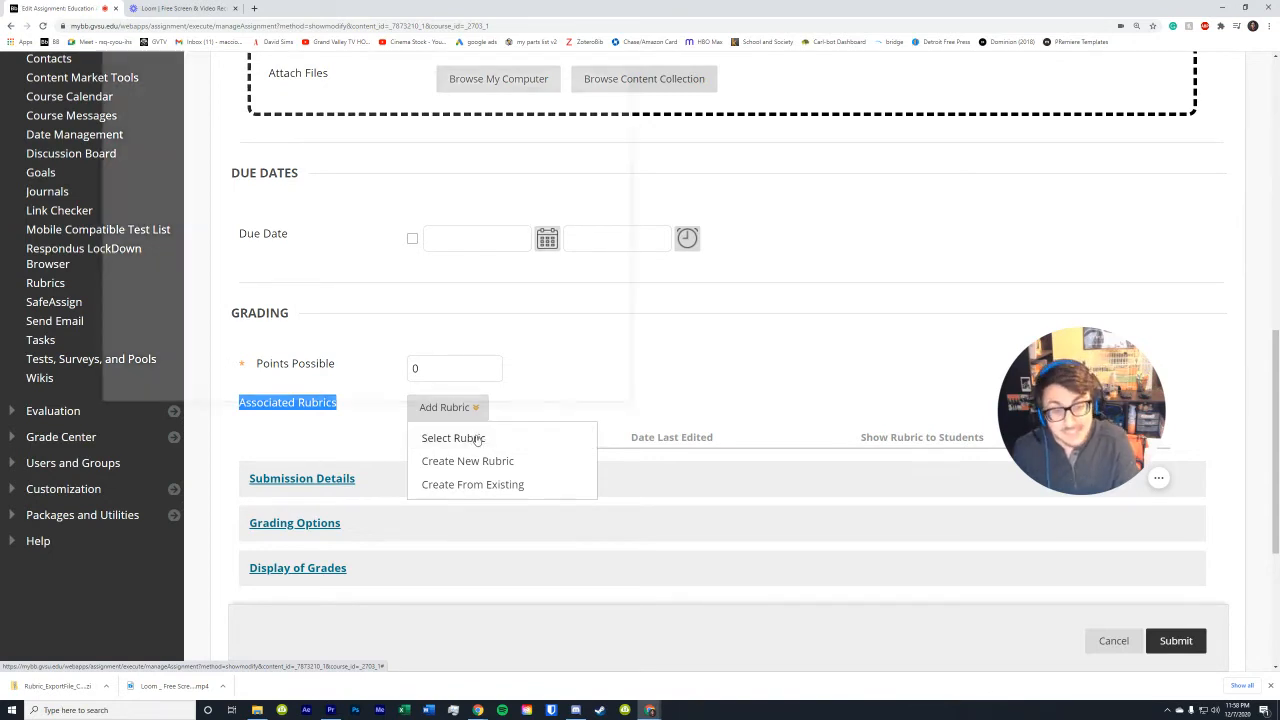
{"action": "left_click_drag", "start_coordinate": [540, 81], "coordinate": [575, 90]}
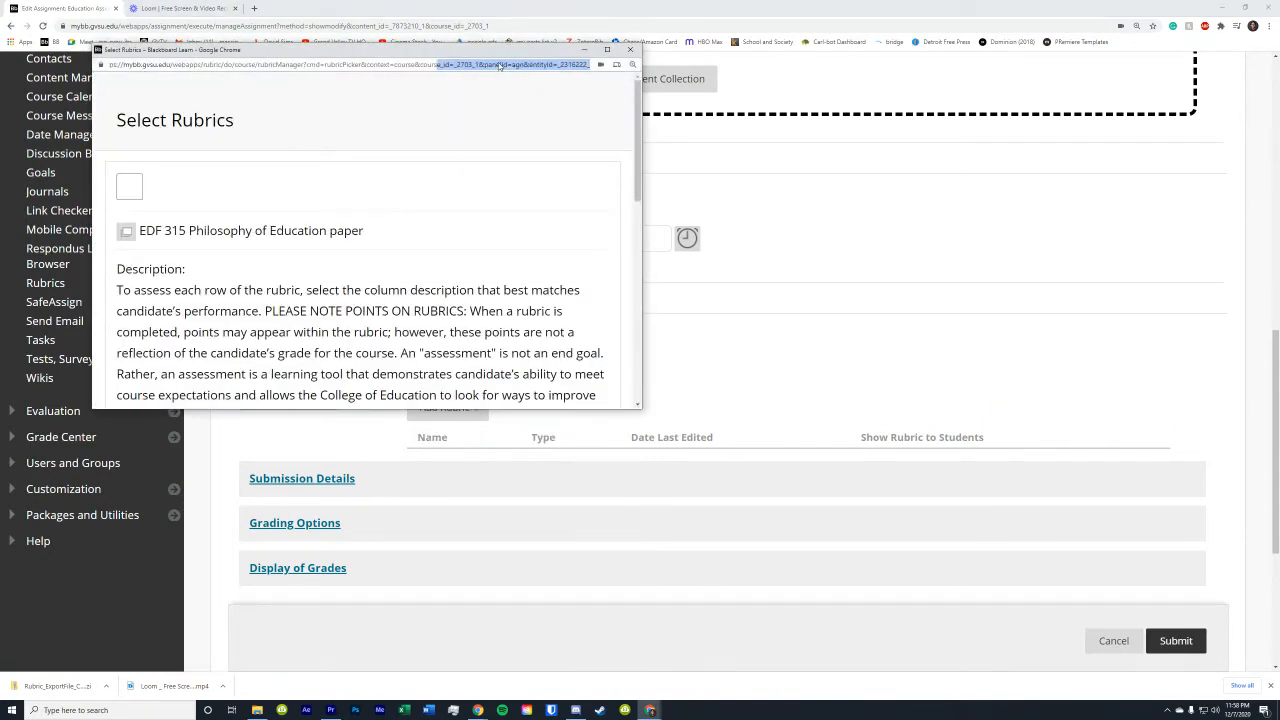
{"action": "left_click_drag", "start_coordinate": [501, 51], "coordinate": [630, 68]}
{"action": "scroll", "coordinate": [771, 427], "scroll_direction": "down", "scroll_amount": 1}
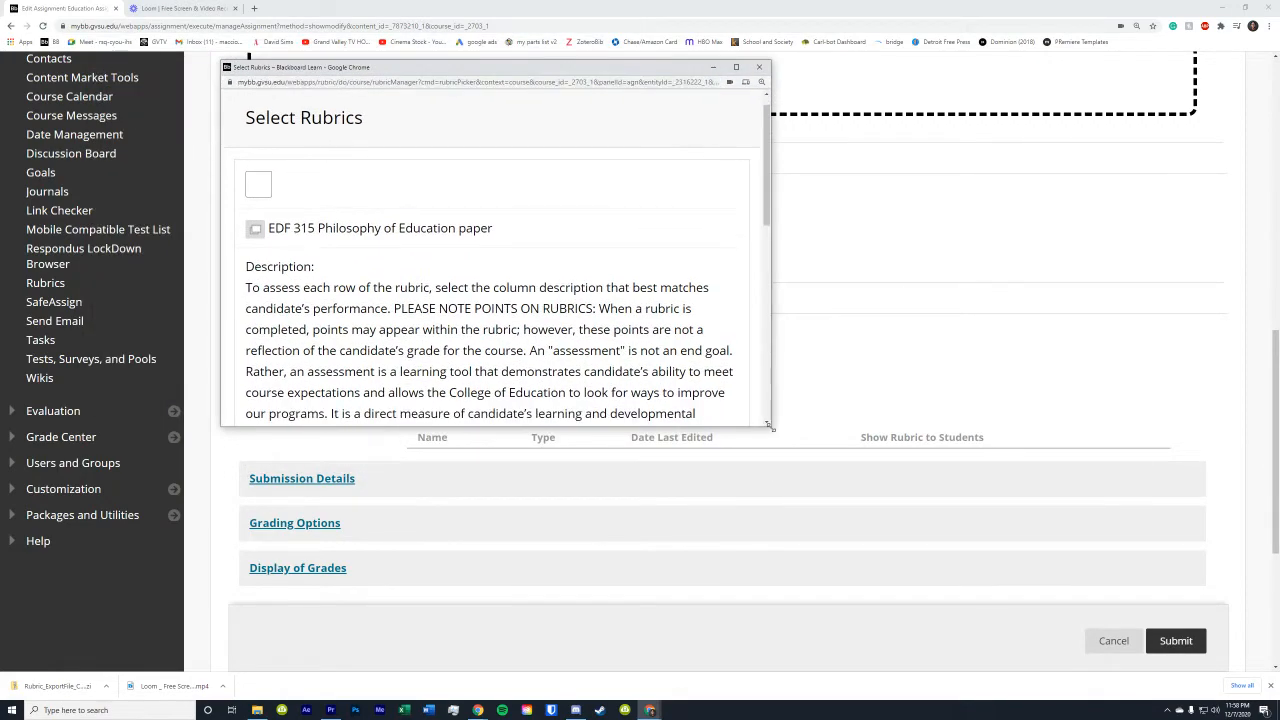
{"action": "left_click_drag", "start_coordinate": [771, 427], "coordinate": [1255, 675]}
{"action": "left_click_drag", "start_coordinate": [634, 74], "coordinate": [516, 63]}
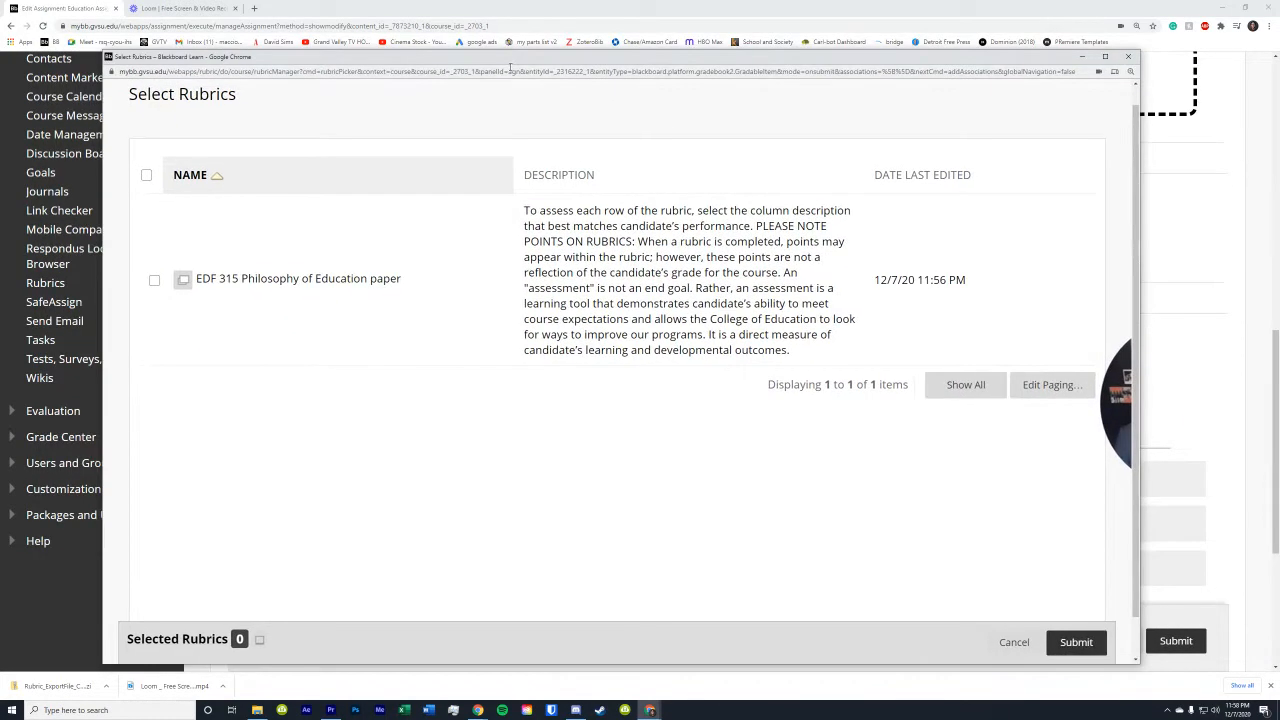
- Preview the EDF 315 Philosophy of Education paper rubric, examine its criteria and levels of achievement, and close the preview
{"action": "left_click", "coordinate": [183, 282]}
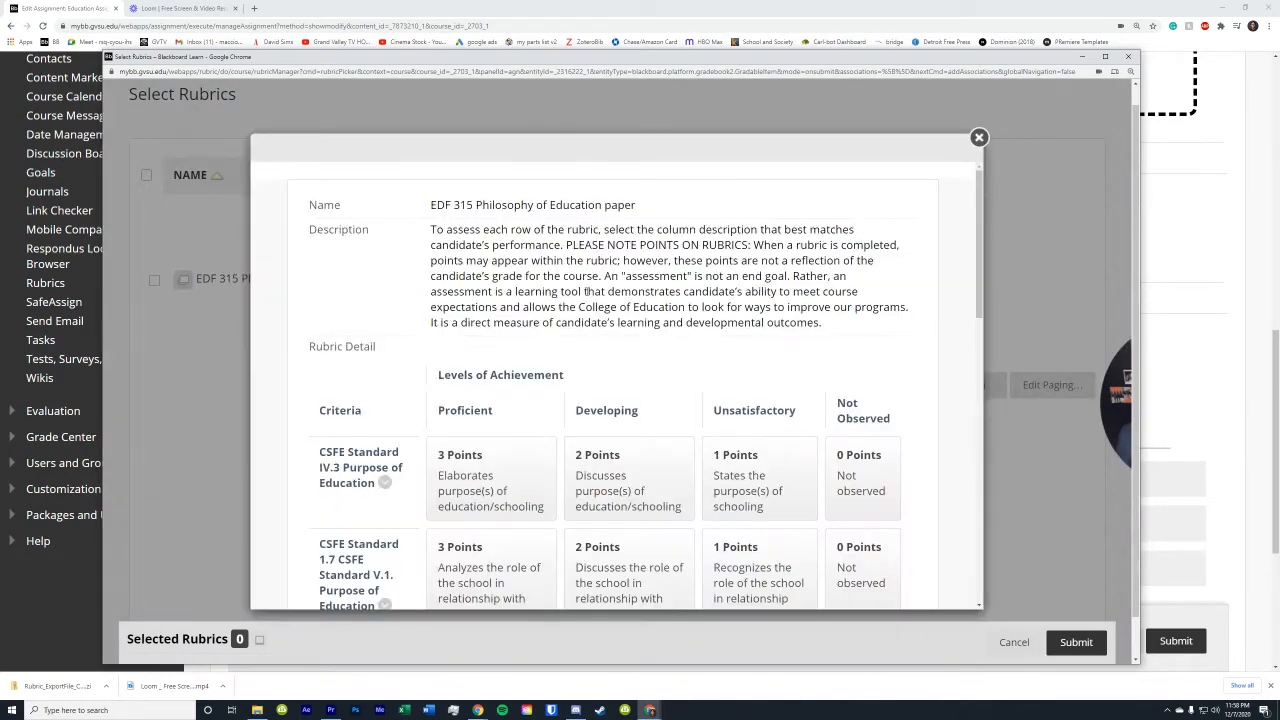
{"action": "scroll", "coordinate": [614, 420], "scroll_direction": "down", "scroll_amount": 5}
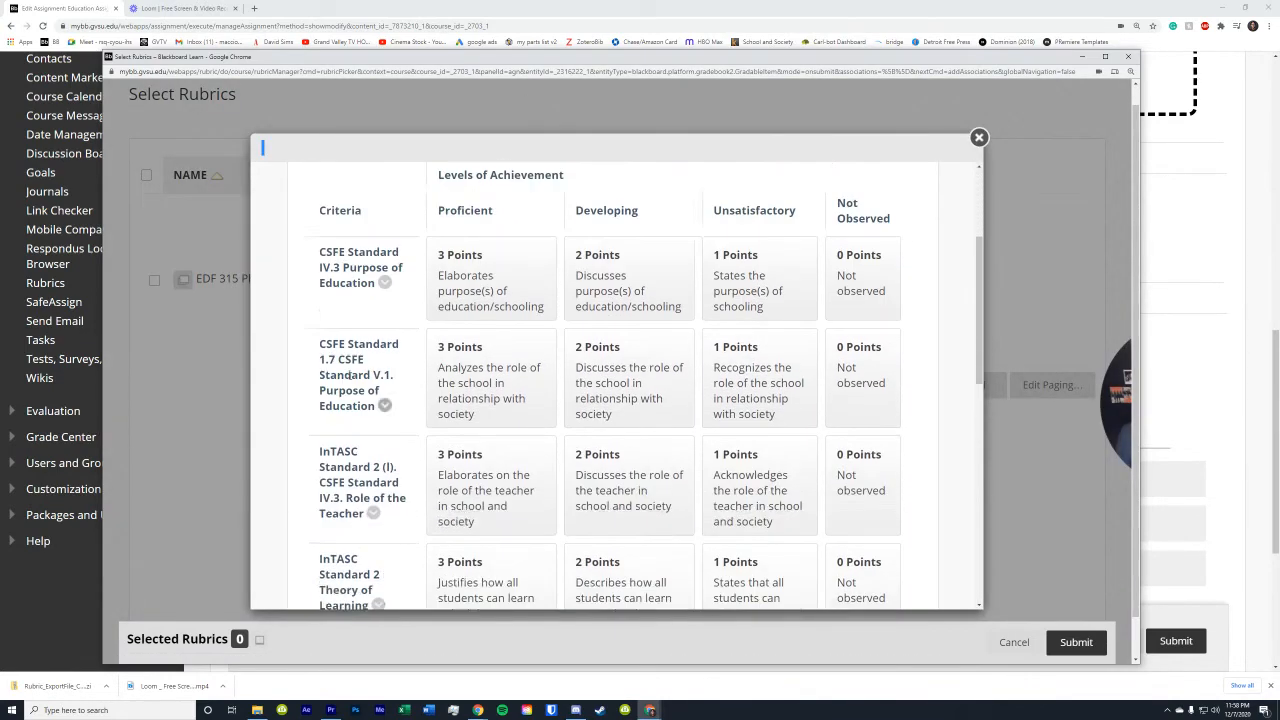
{"action": "scroll", "coordinate": [446, 355], "scroll_direction": "down", "scroll_amount": 1}
{"action": "left_click", "coordinate": [979, 137]}
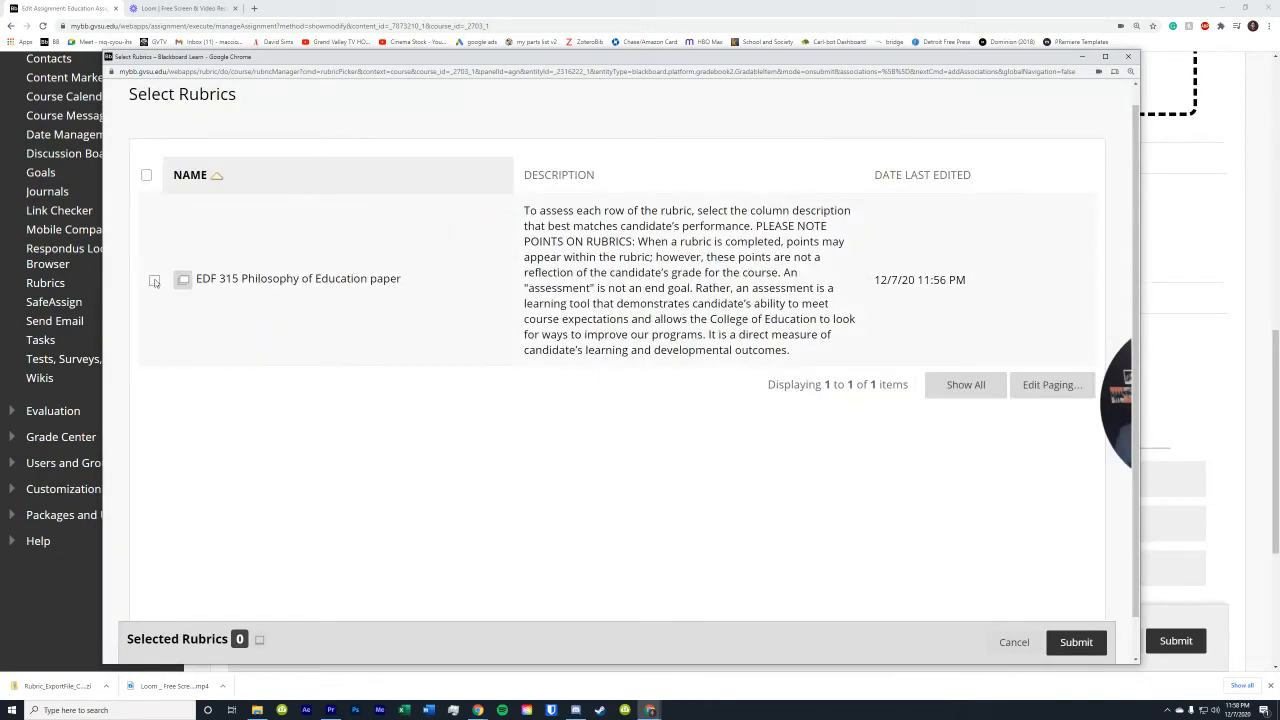
- Associate the EDF 315 Philosophy of Education paper rubric with the assignment and use its maximum points as the Points Possible
{"action": "left_click", "coordinate": [154, 281]}
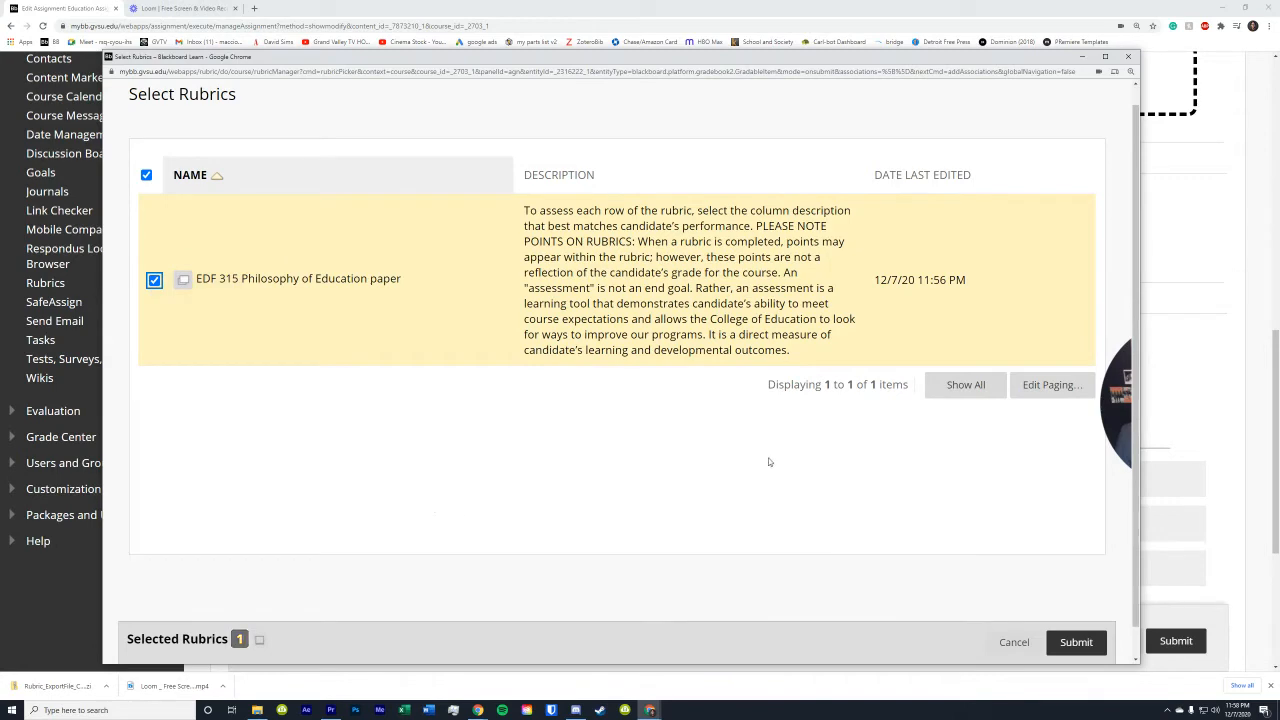
{"action": "left_click", "coordinate": [1078, 641]}
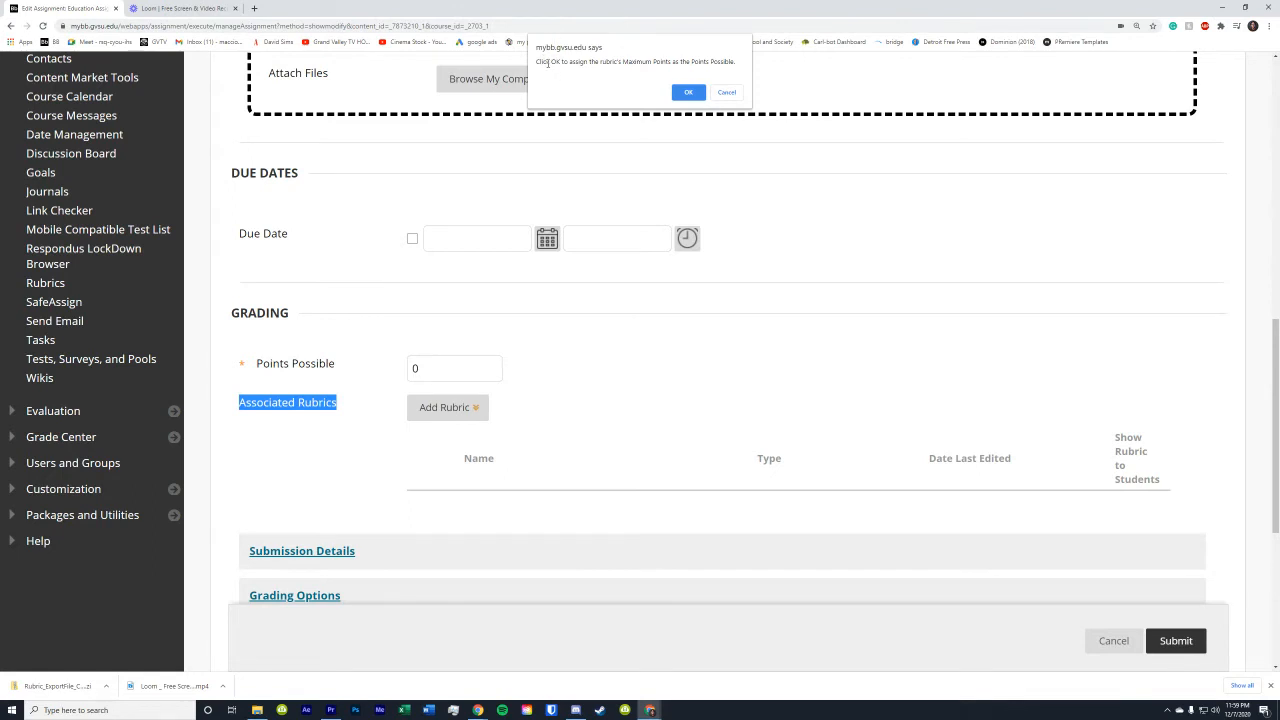
{"action": "left_click_drag", "start_coordinate": [547, 62], "coordinate": [728, 64]}
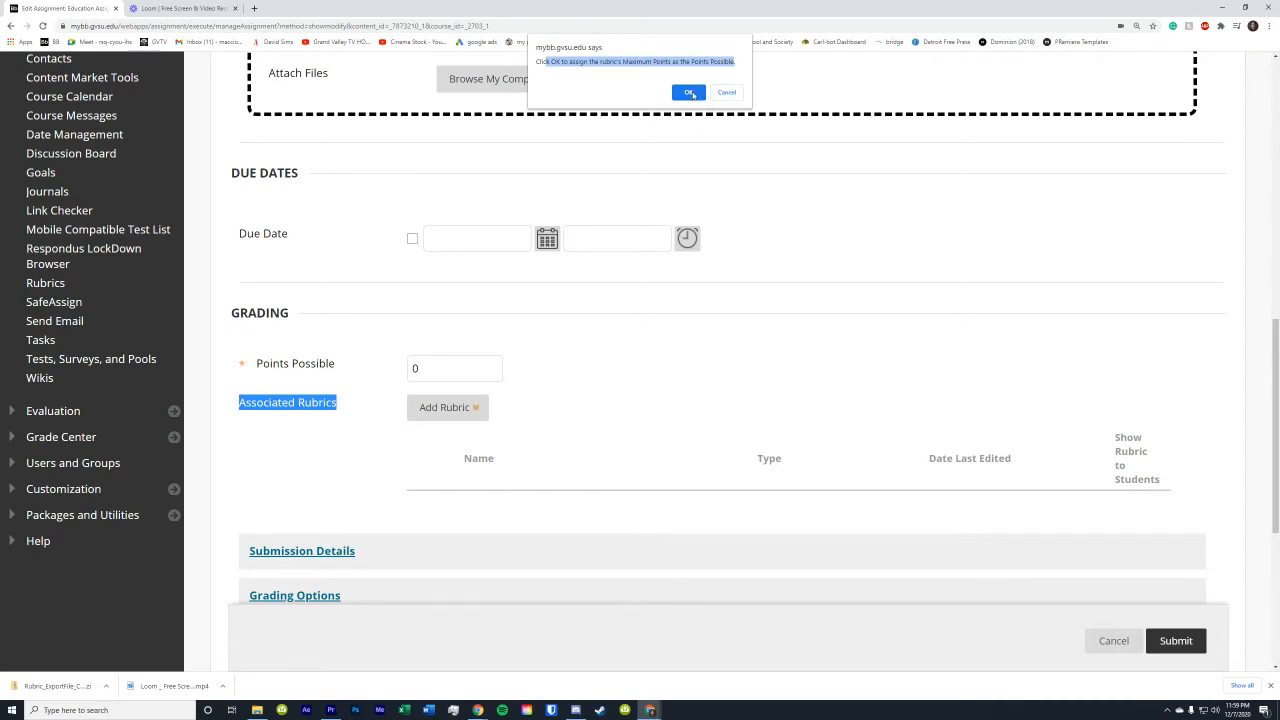
{"action": "left_click", "coordinate": [689, 92]}
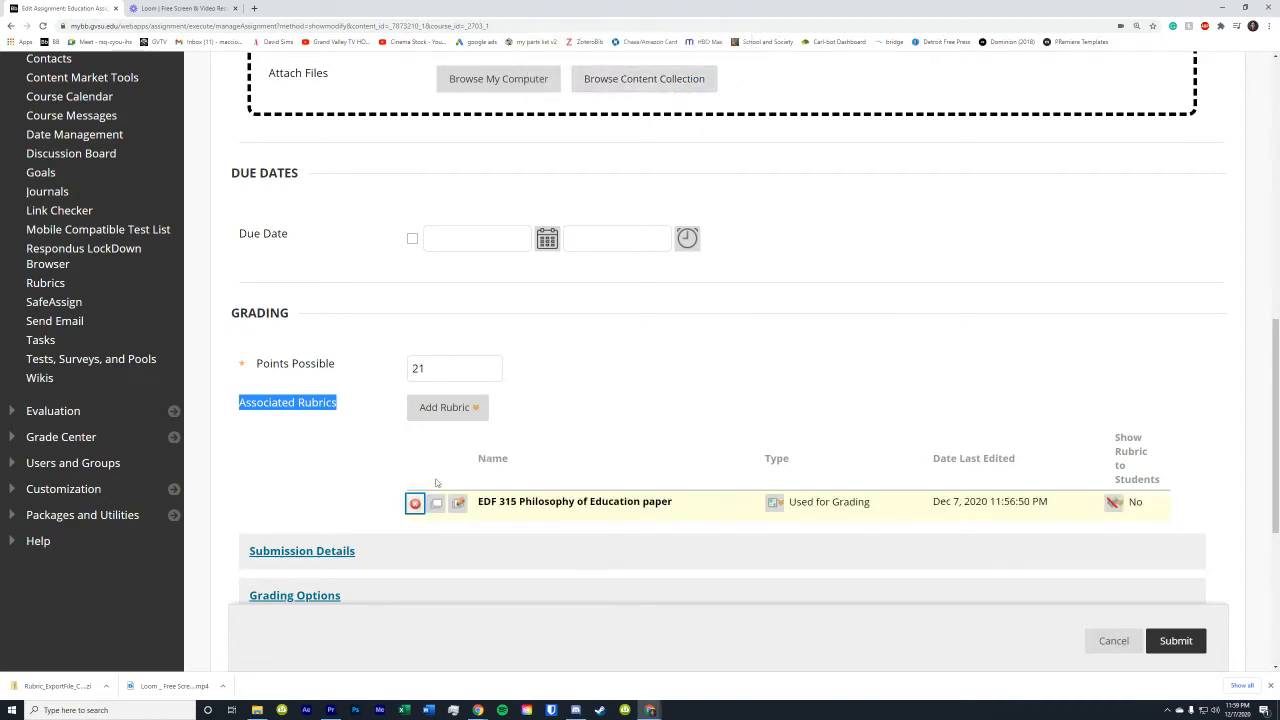
{"action": "left_click", "coordinate": [538, 416]}
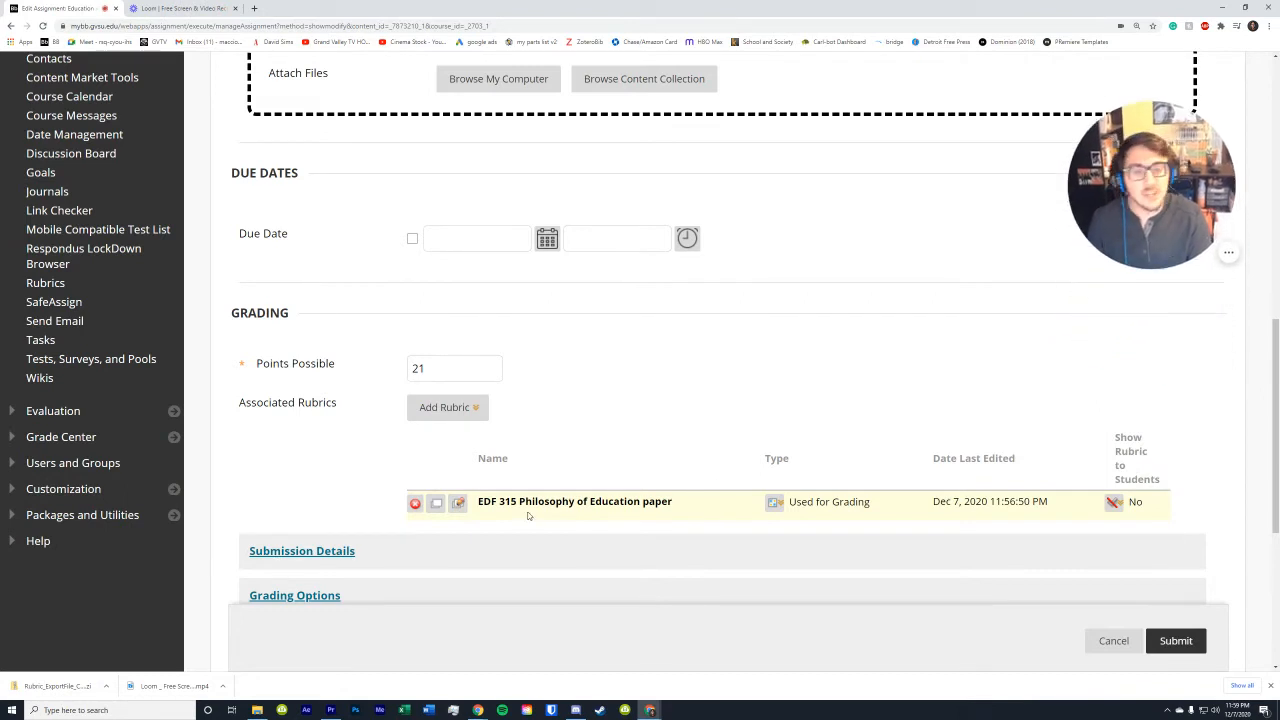
- Try the rubric's student visibility options, including without scores, After Grading and No, and settle on Yes (With Rubric Scores)
{"action": "scroll", "coordinate": [528, 515], "scroll_direction": "down", "scroll_amount": 2}
{"action": "scroll", "coordinate": [436, 409], "scroll_direction": "up", "scroll_amount": 1}
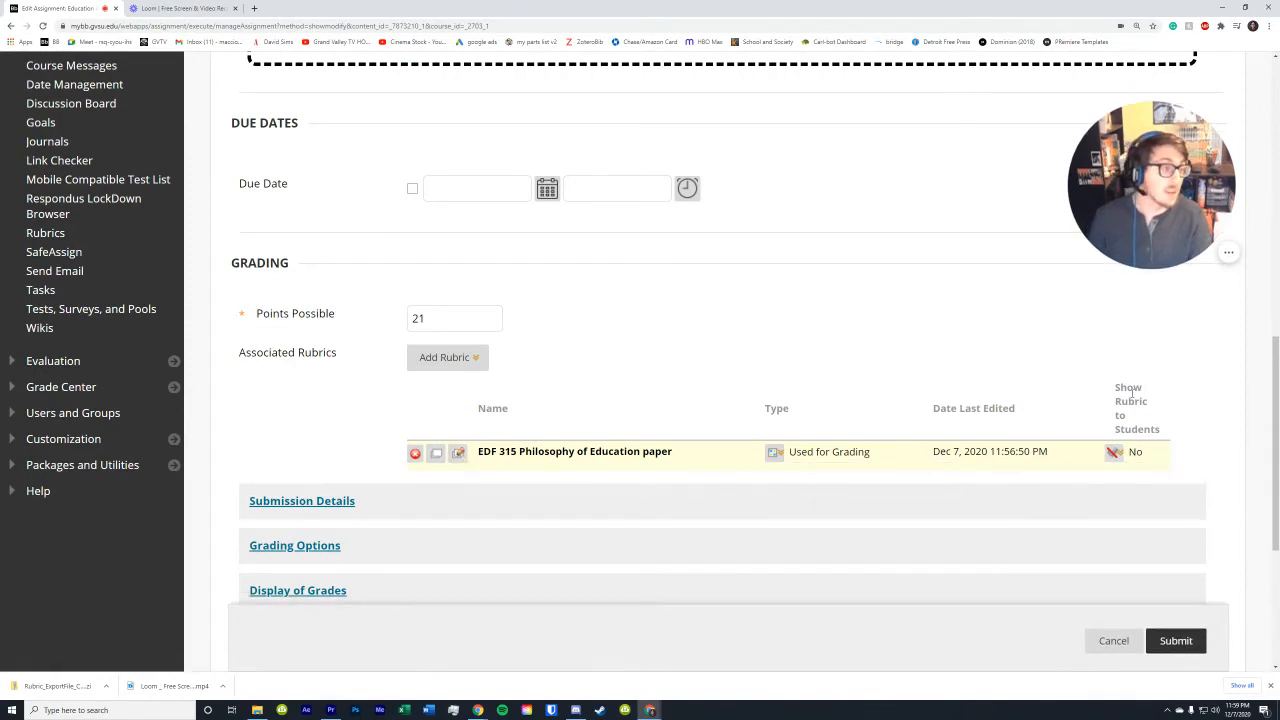
{"action": "mouse_move", "coordinate": [1114, 452]}
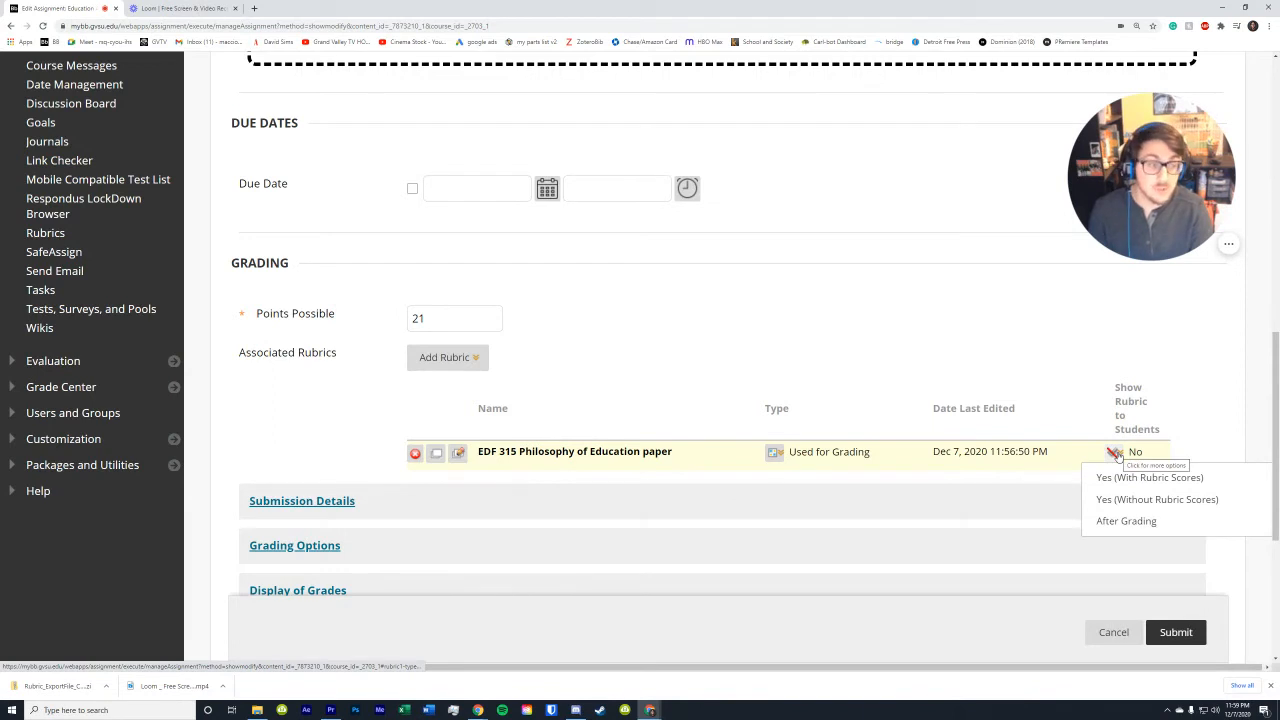
{"action": "left_click", "coordinate": [1120, 477]}
{"action": "mouse_move", "coordinate": [1043, 428]}
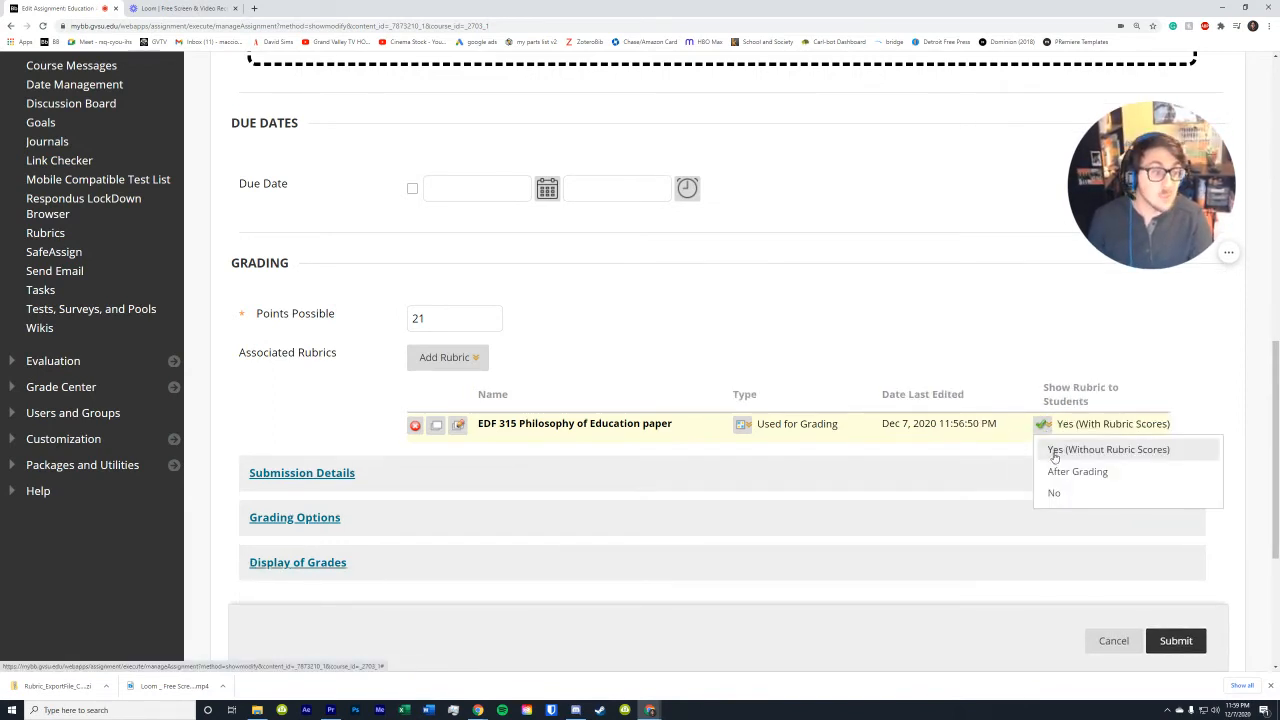
{"action": "left_click", "coordinate": [1055, 452]}
{"action": "mouse_move", "coordinate": [1026, 410]}
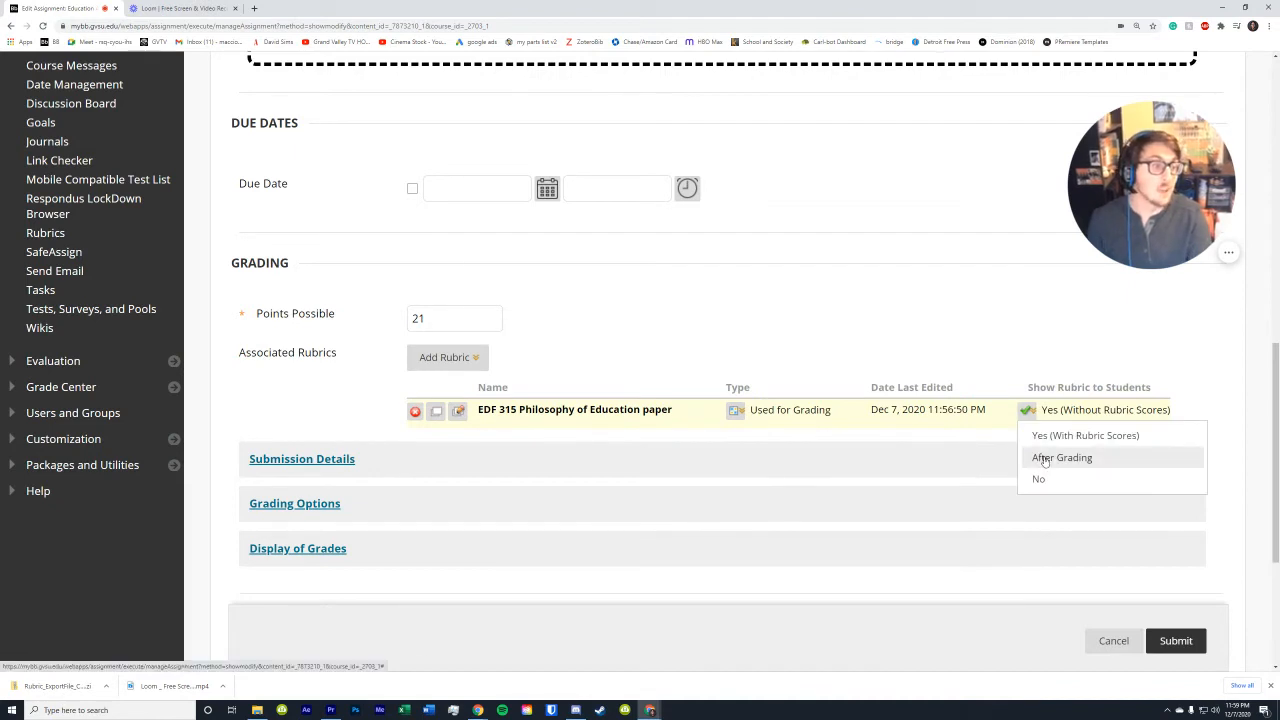
{"action": "left_click", "coordinate": [1045, 458]}
{"action": "mouse_move", "coordinate": [1092, 424]}
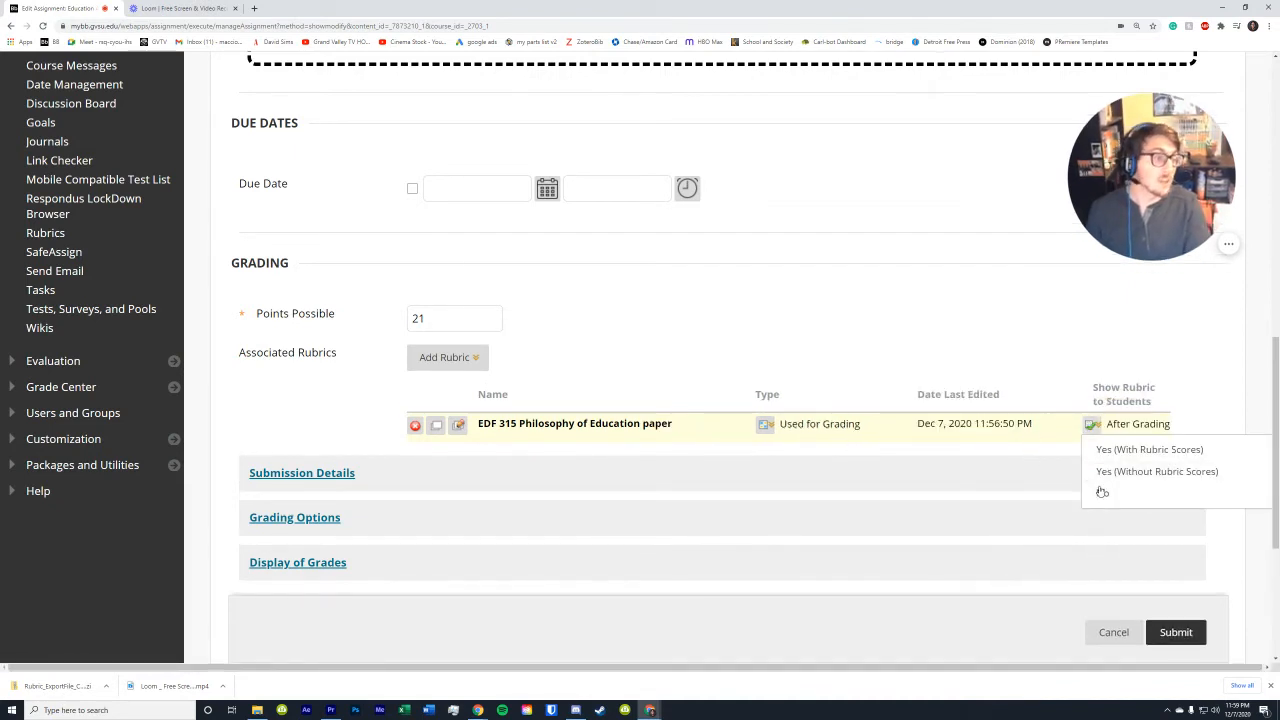
{"action": "left_click", "coordinate": [1102, 492]}
{"action": "left_click", "coordinate": [1112, 452]}
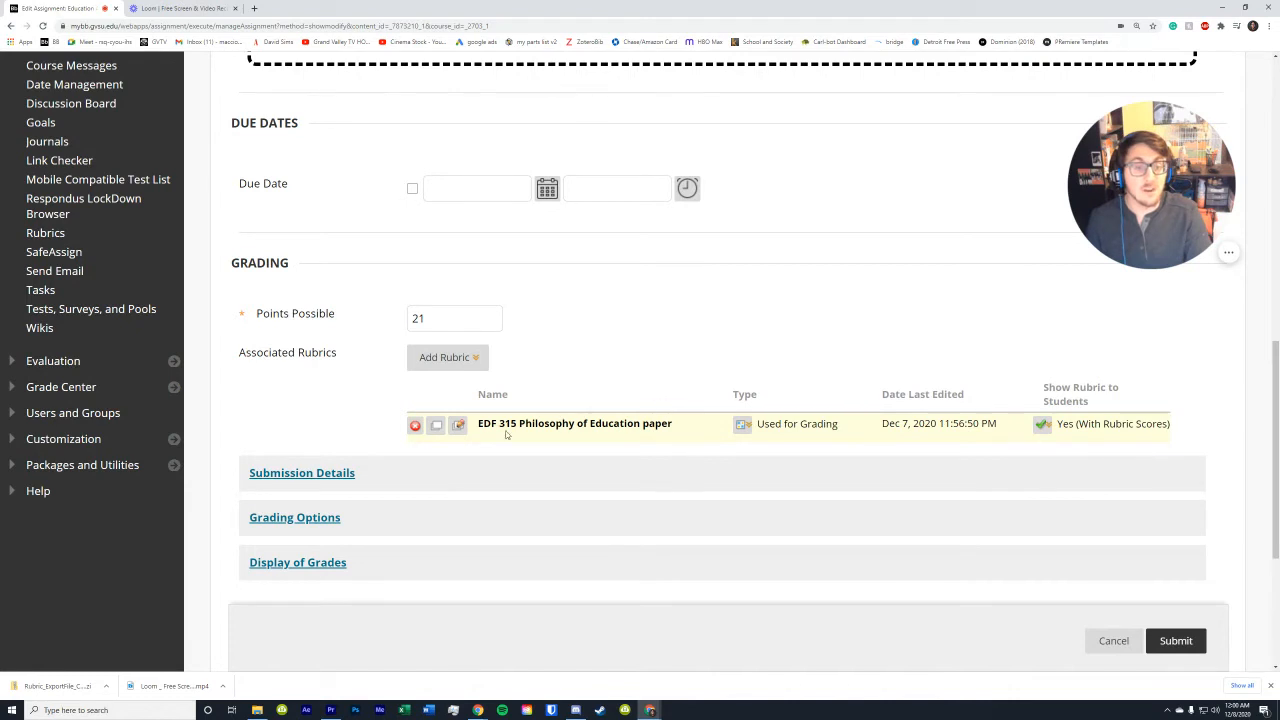
- Open the associated EDF 315 Philosophy of Education paper rubric for editing
{"action": "left_click_drag", "start_coordinate": [480, 424], "coordinate": [641, 424]}
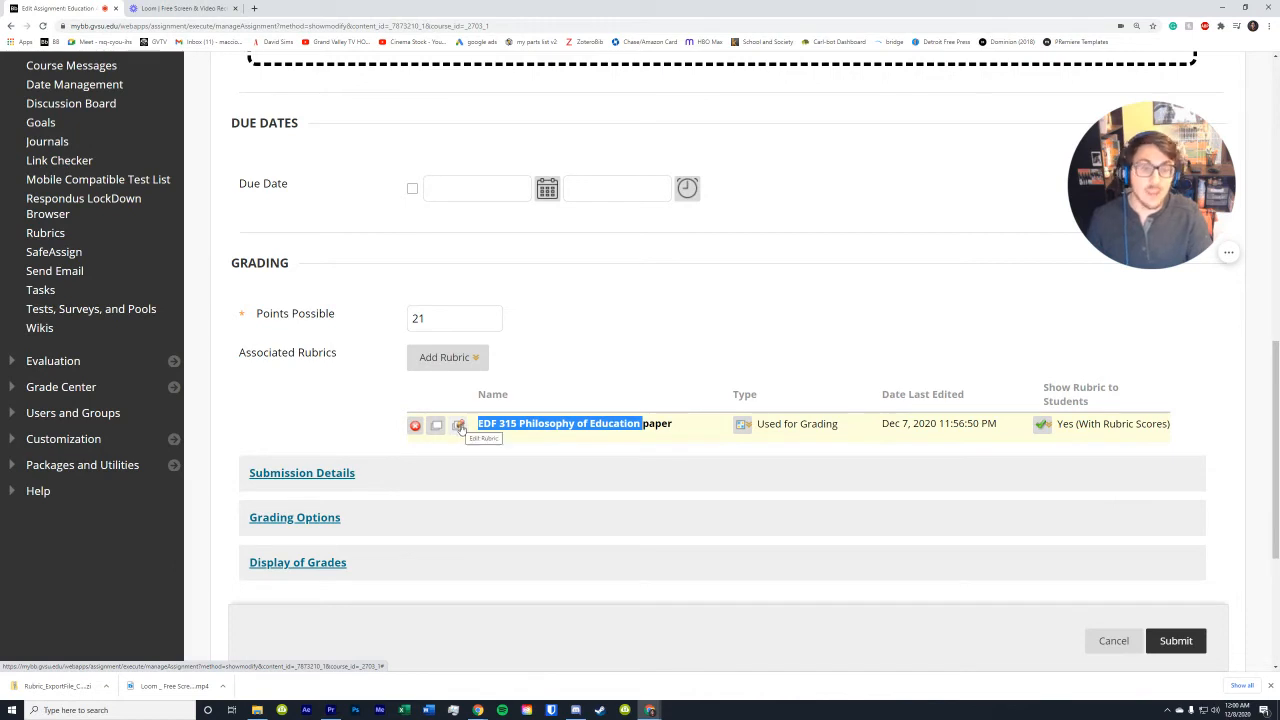
{"action": "left_click", "coordinate": [459, 426]}
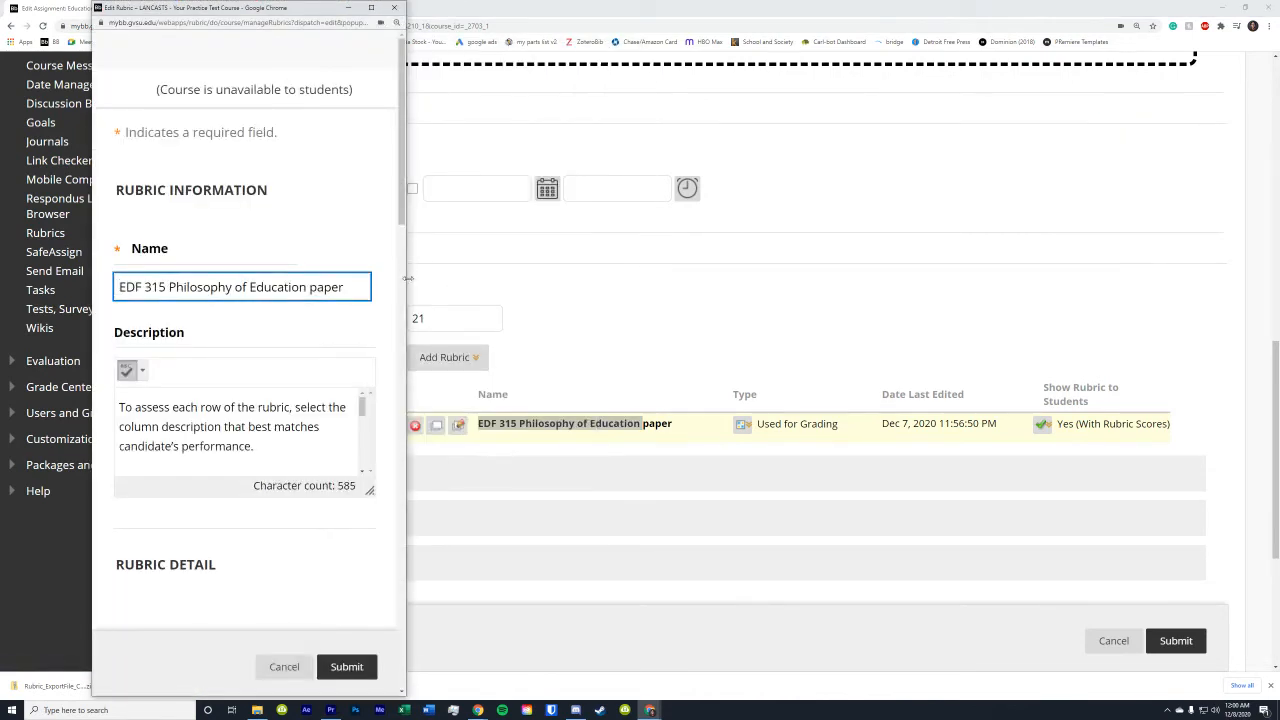
- Enlarge the rubric editing window and examine the description, criteria and levels of achievement
{"action": "left_click_drag", "start_coordinate": [405, 693], "coordinate": [1011, 692]}
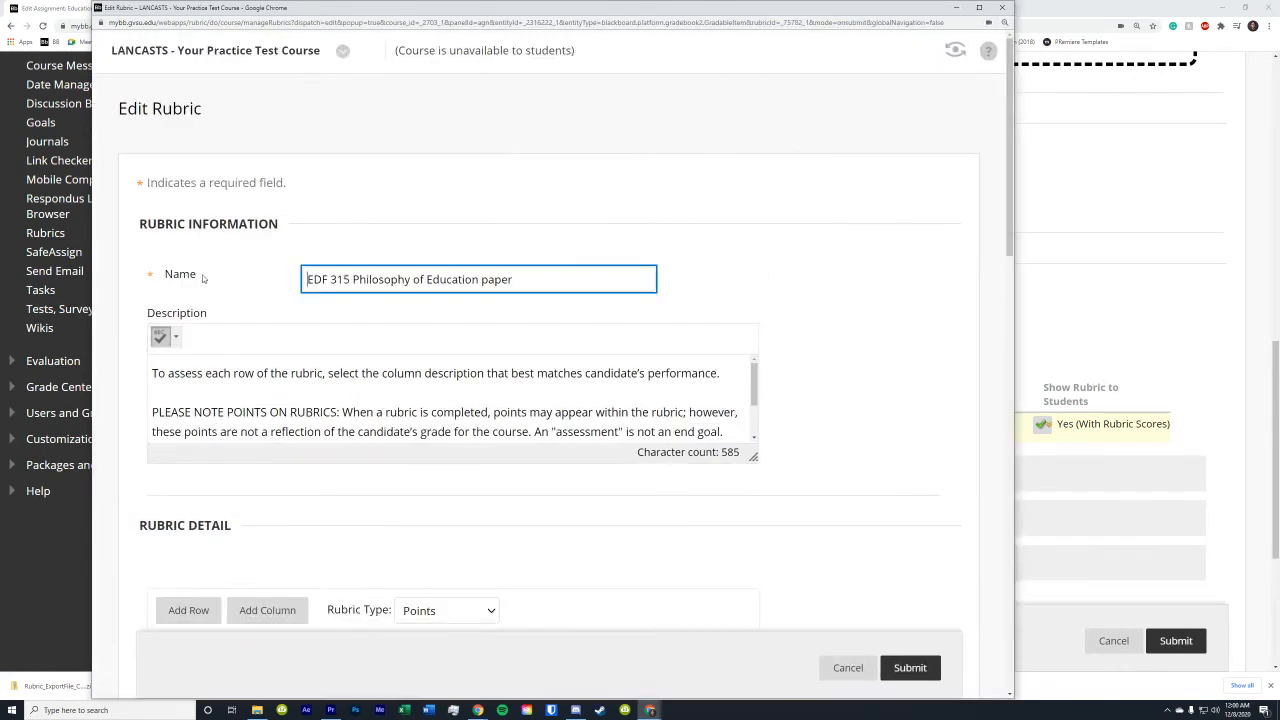
{"action": "scroll", "coordinate": [450, 400], "scroll_direction": "down", "scroll_amount": 5}
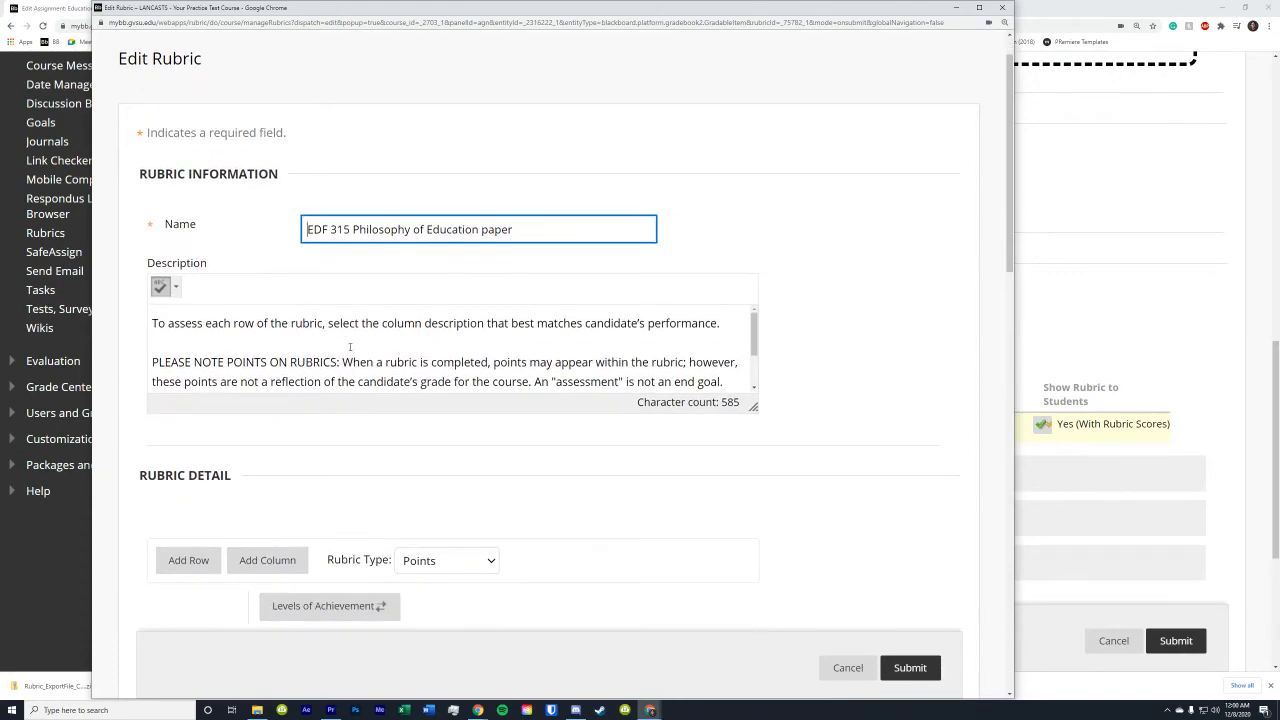
{"action": "scroll", "coordinate": [876, 403], "scroll_direction": "down", "scroll_amount": 3}
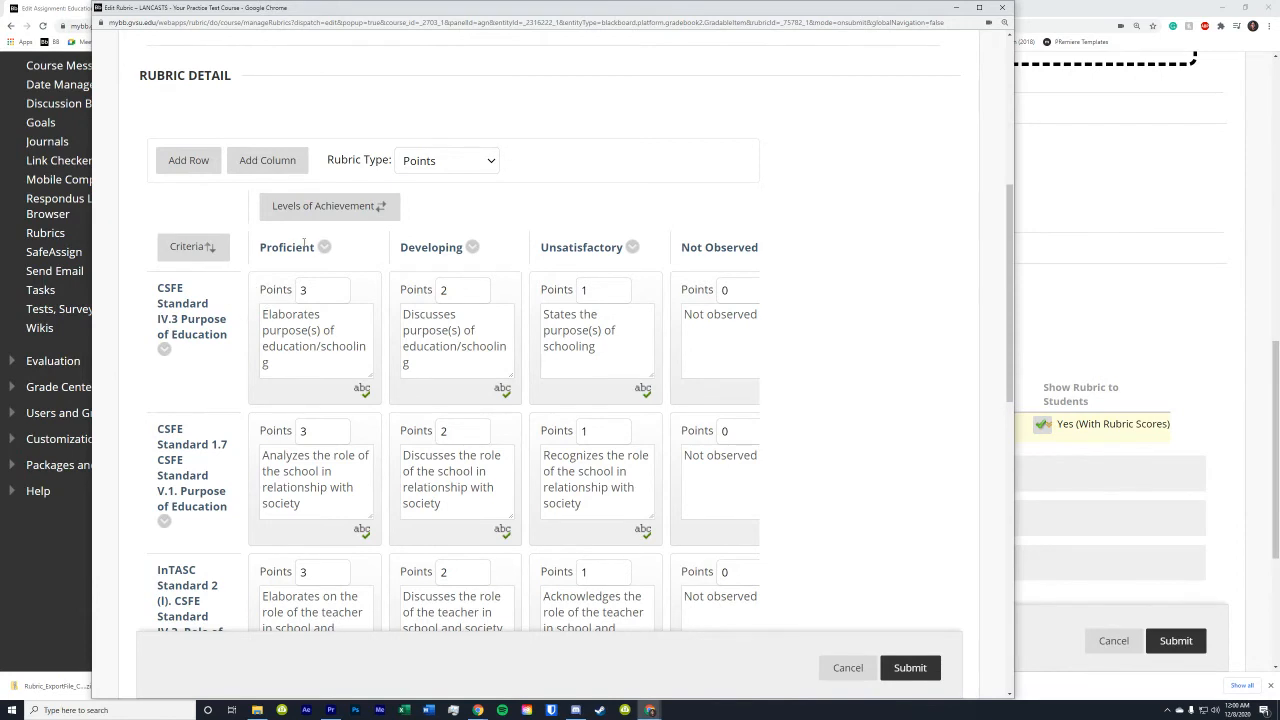
{"action": "left_click_drag", "start_coordinate": [428, 250], "coordinate": [700, 250]}
{"action": "scroll", "coordinate": [323, 361], "scroll_direction": "down", "scroll_amount": 4}
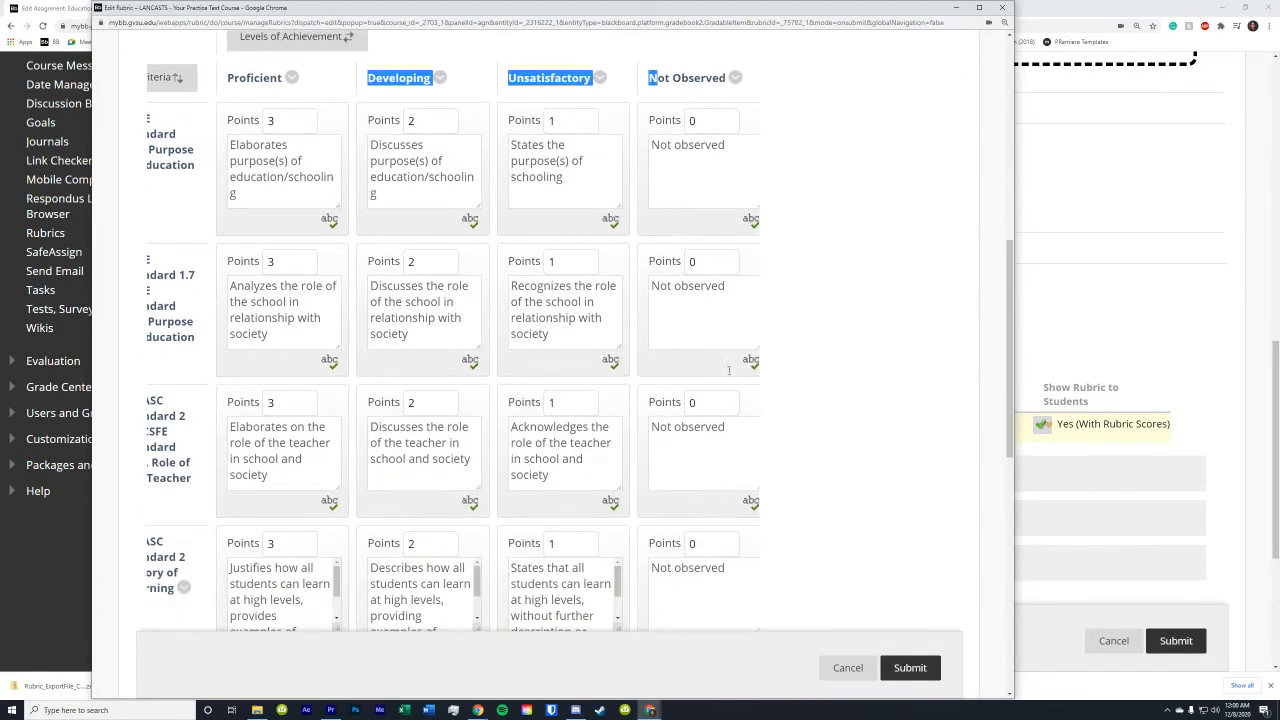
{"action": "scroll", "coordinate": [605, 394], "scroll_direction": "down", "scroll_amount": 1}
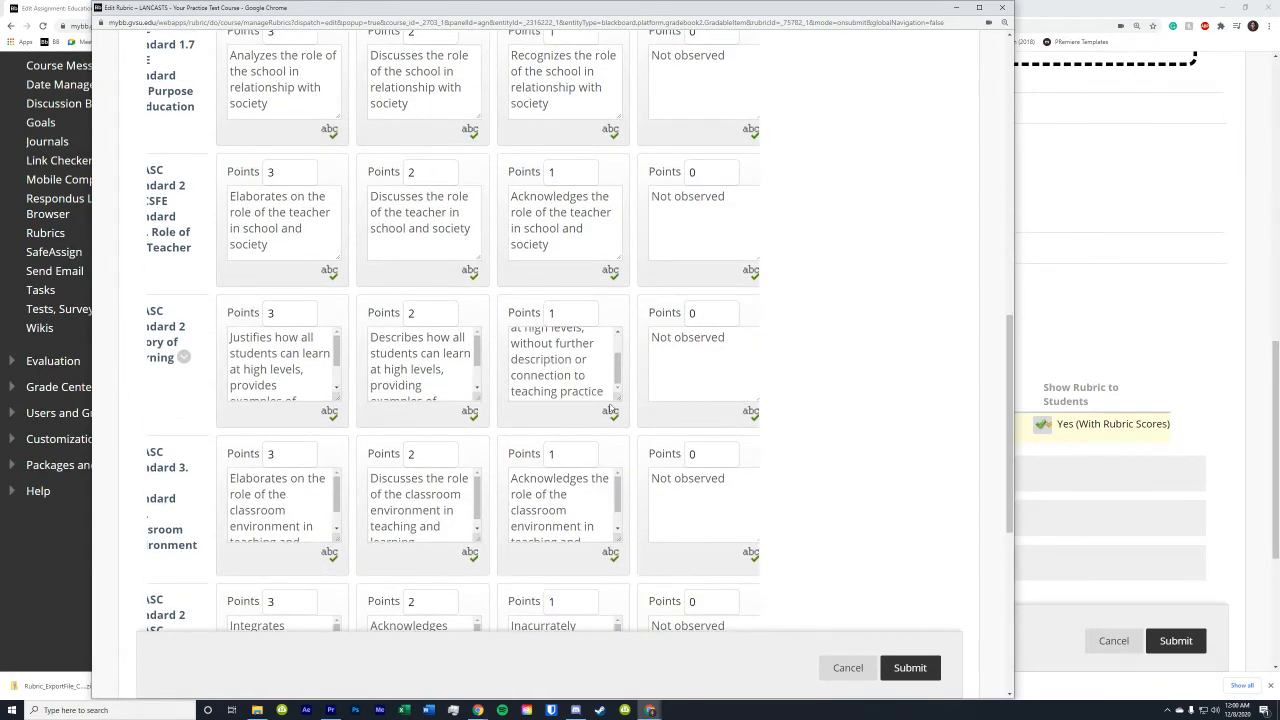
- Append "xdvsr" to the Developing description of the CSFE Standard 1.7 / V.1 Purpose of Education criterion and submit the rubric
{"action": "scroll", "coordinate": [818, 393], "scroll_direction": "up", "scroll_amount": 3}
{"action": "left_click", "coordinate": [419, 362]}
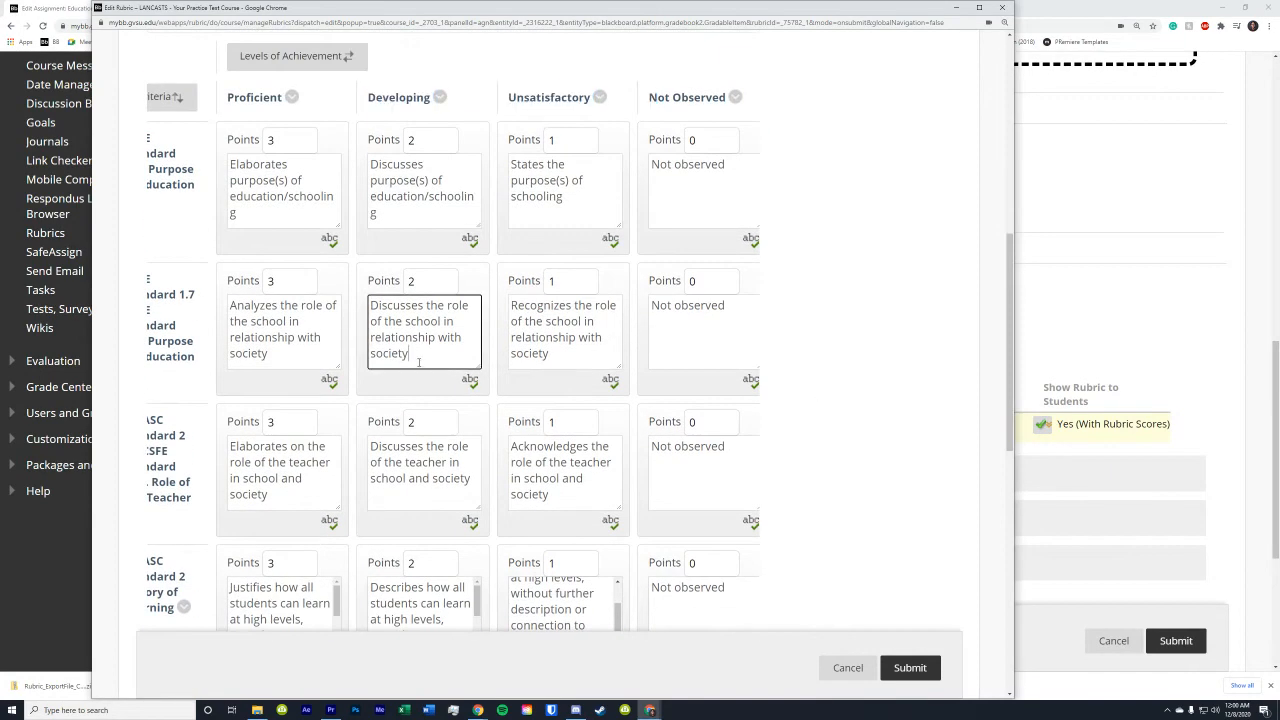
{"action": "type", "text": "xdvsr"}
{"action": "left_click", "coordinate": [424, 281]}
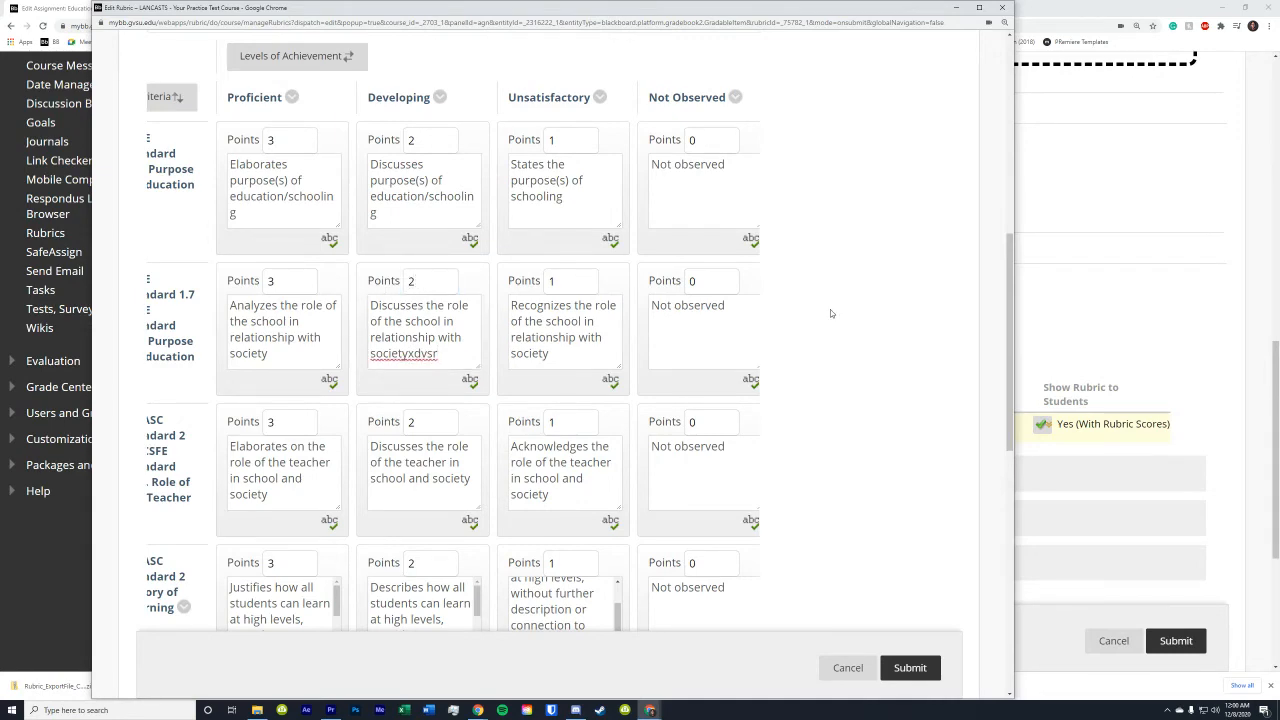
{"action": "scroll", "coordinate": [830, 309], "scroll_direction": "up", "scroll_amount": 3}
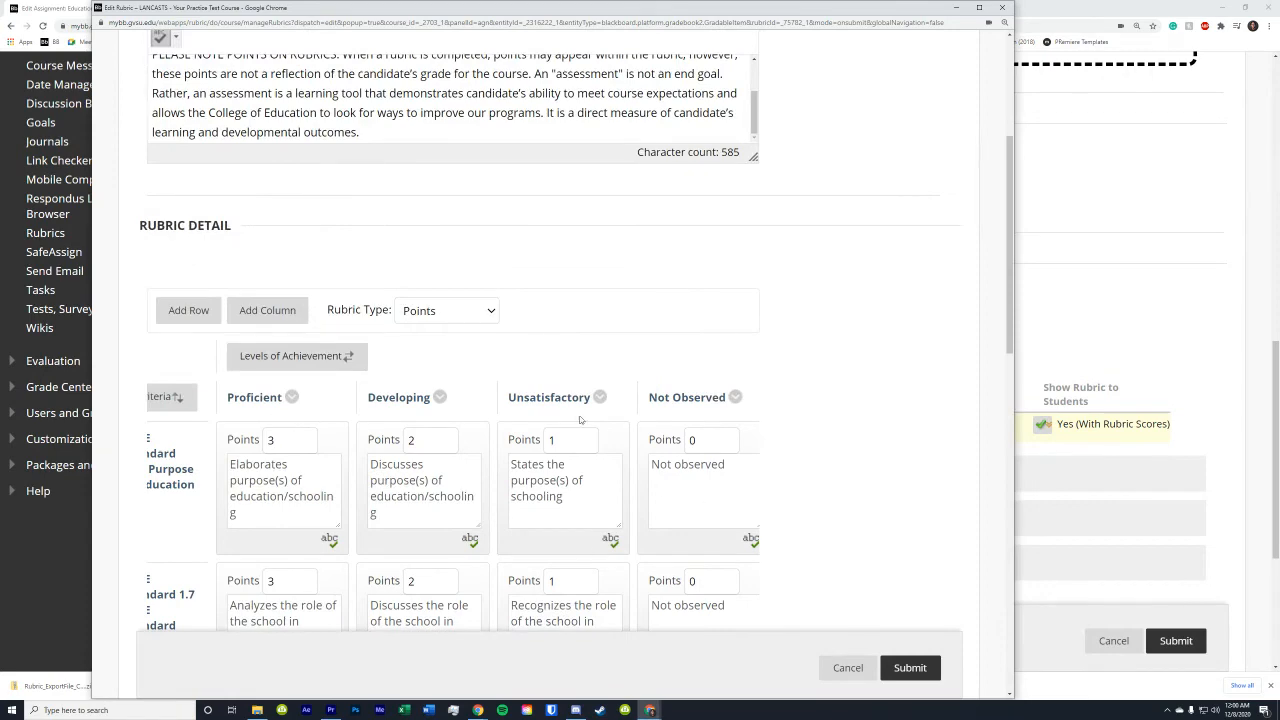
{"action": "scroll", "coordinate": [570, 273], "scroll_direction": "down", "scroll_amount": 9}
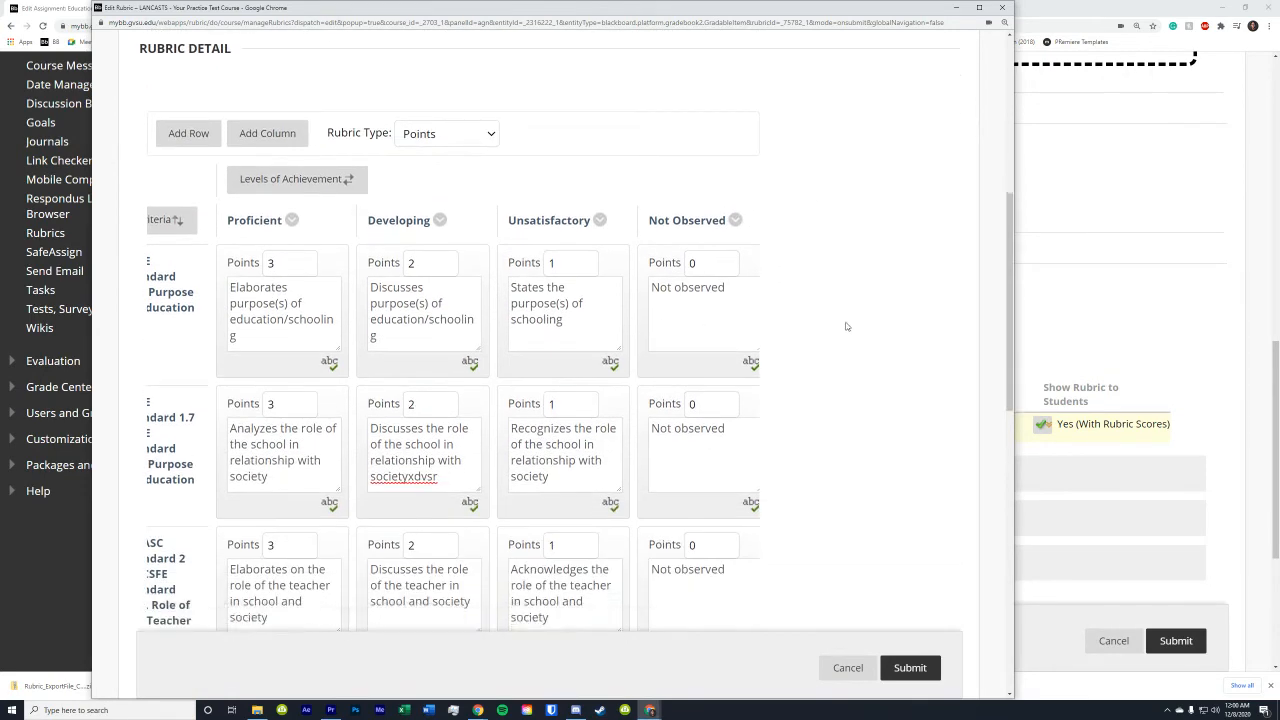
{"action": "scroll", "coordinate": [817, 329], "scroll_direction": "down", "scroll_amount": 3}
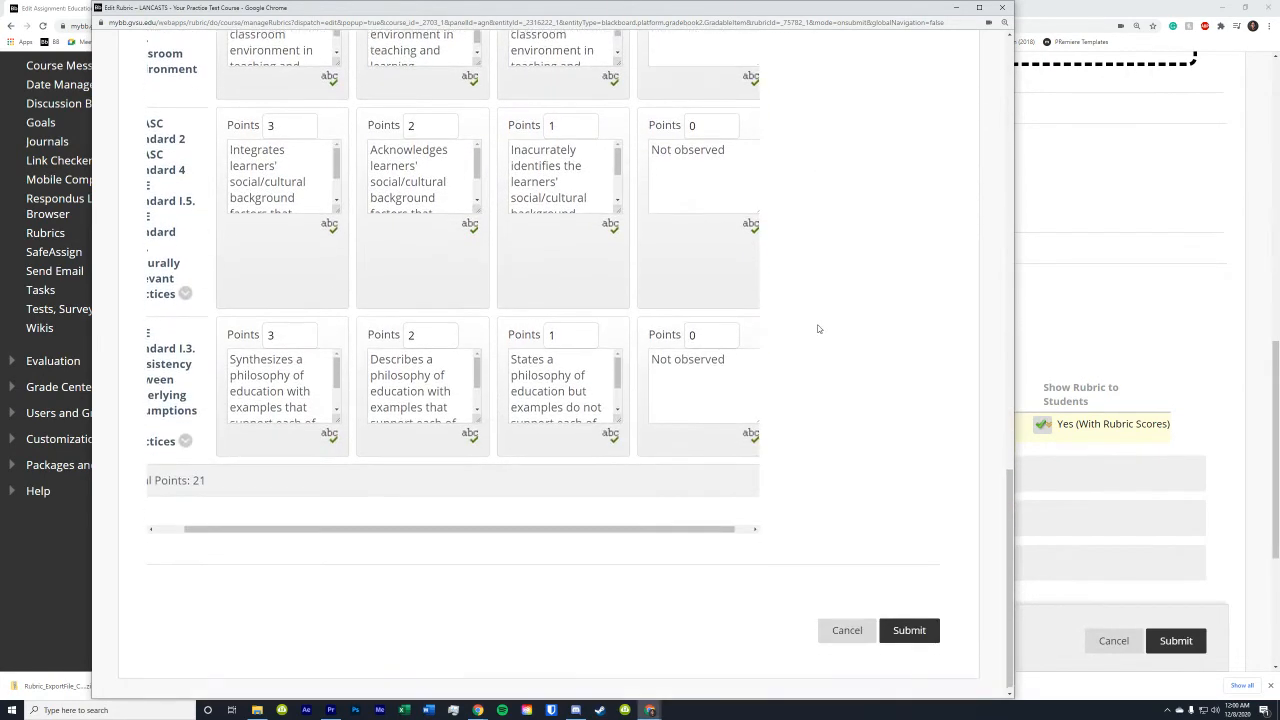
{"action": "left_click", "coordinate": [903, 627]}
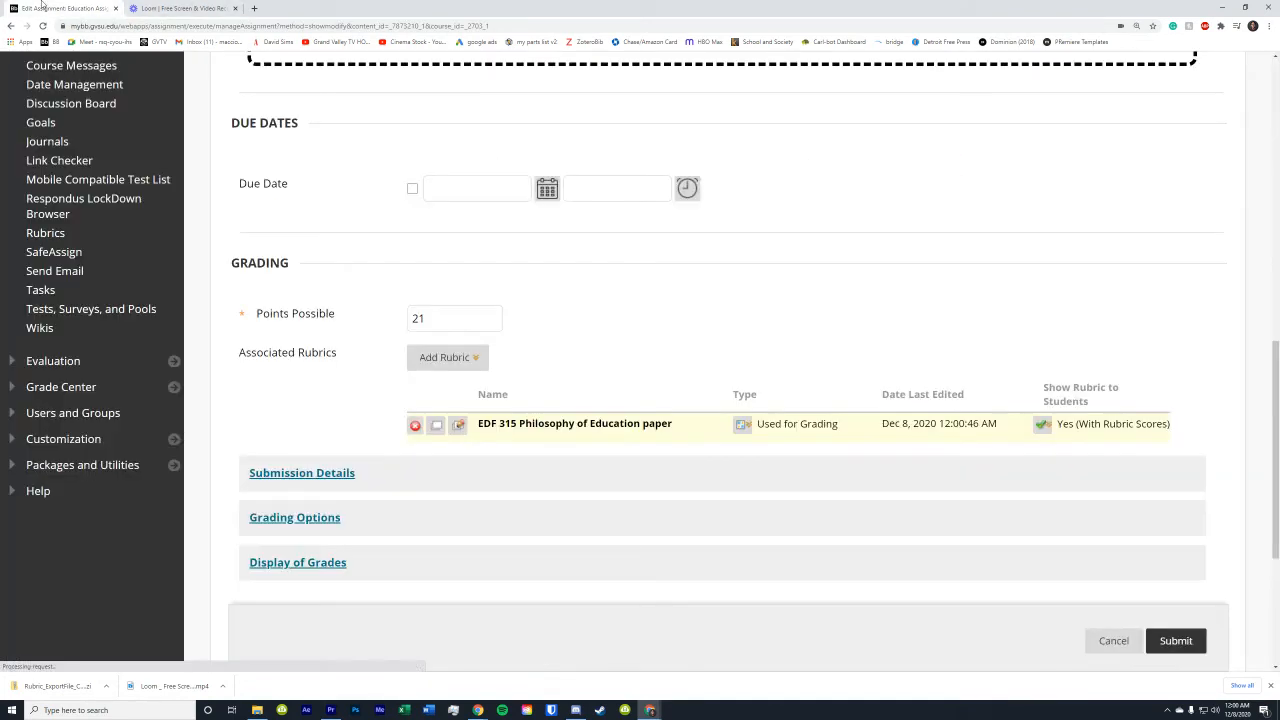
- Check the associated rubric's type options and the assignment's Points Possible value
{"action": "left_click_drag", "start_coordinate": [1146, 170], "coordinate": [1112, 188]}
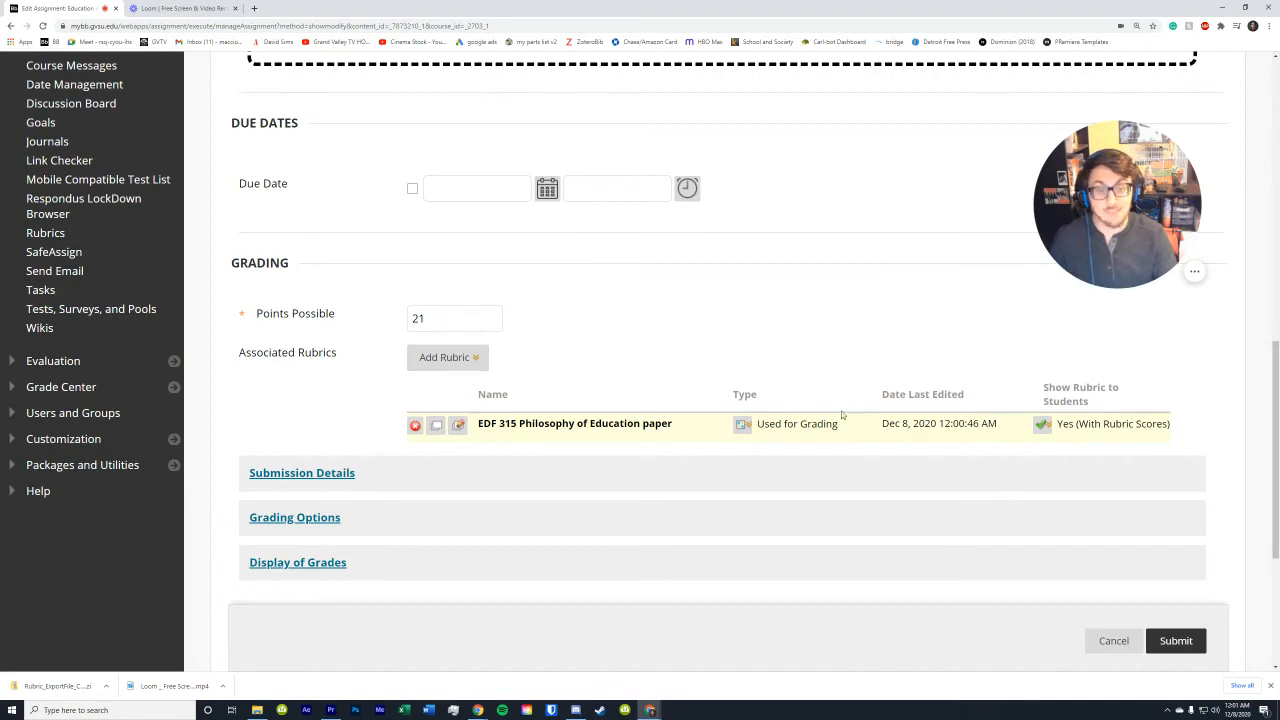
{"action": "left_click", "coordinate": [784, 424]}
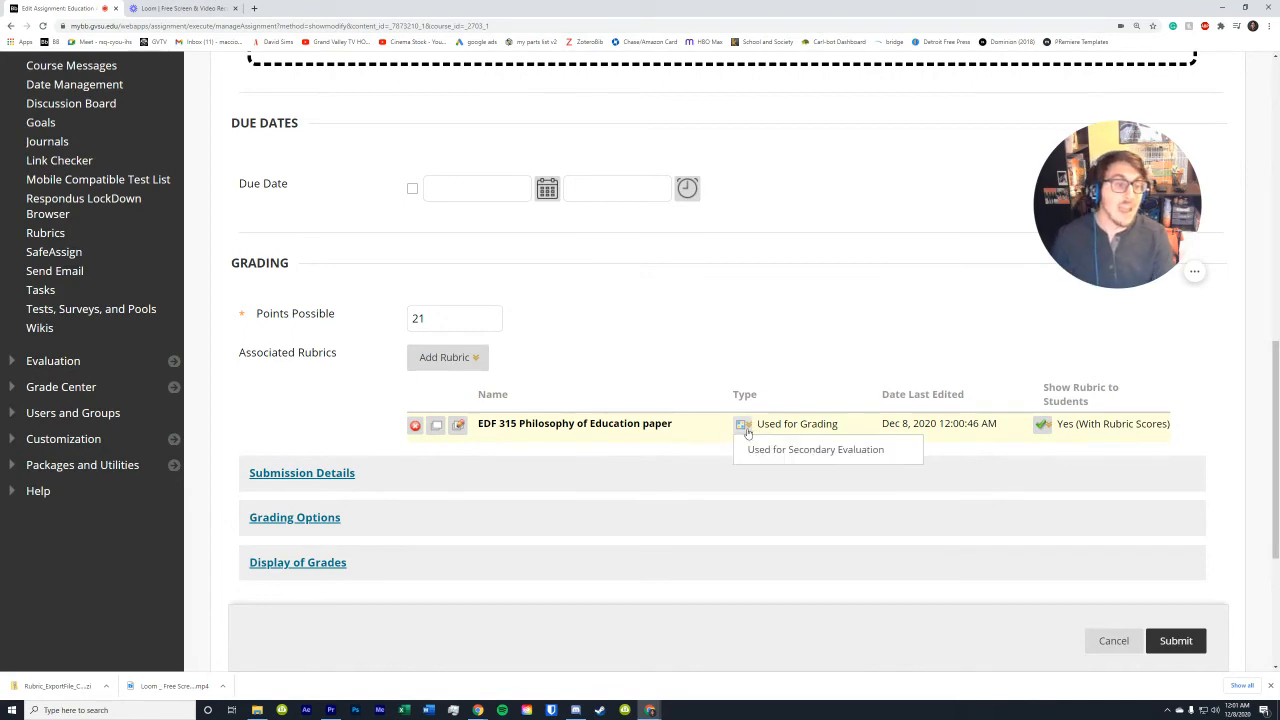
{"action": "left_click_drag", "start_coordinate": [837, 424], "coordinate": [757, 424]}
{"action": "left_click", "coordinate": [819, 413]}
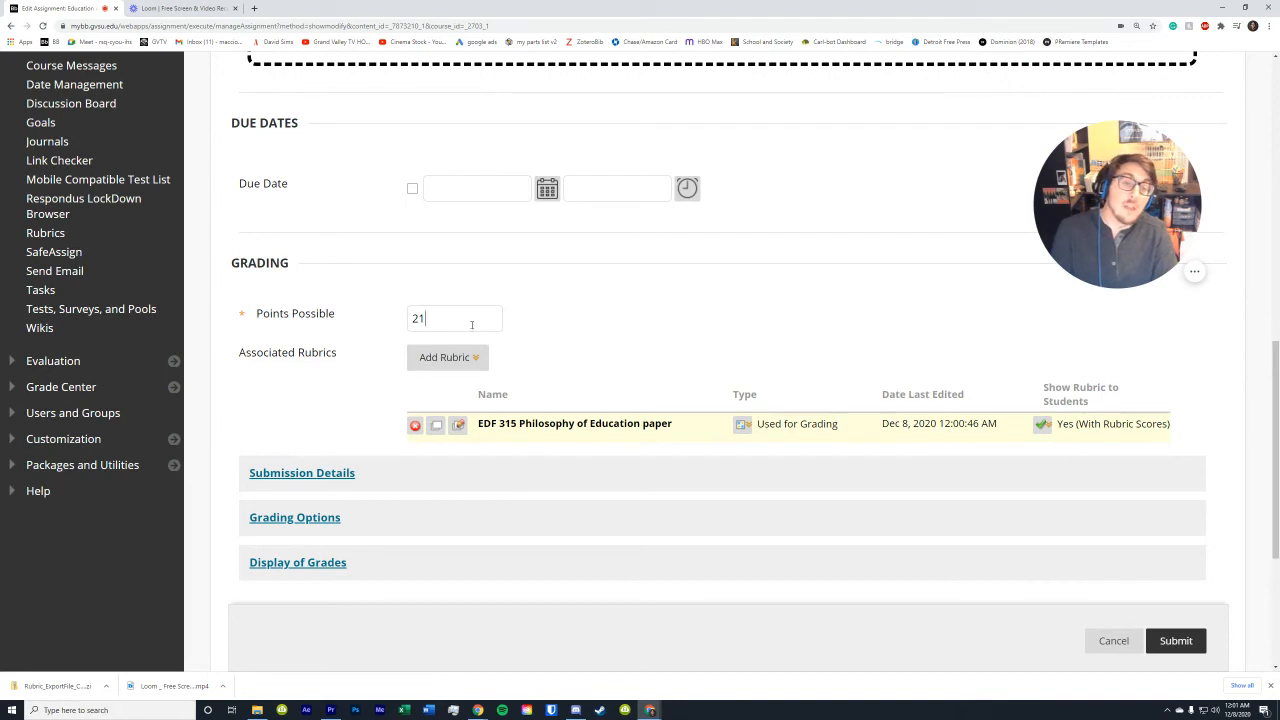
{"action": "double_click", "coordinate": [443, 314]}
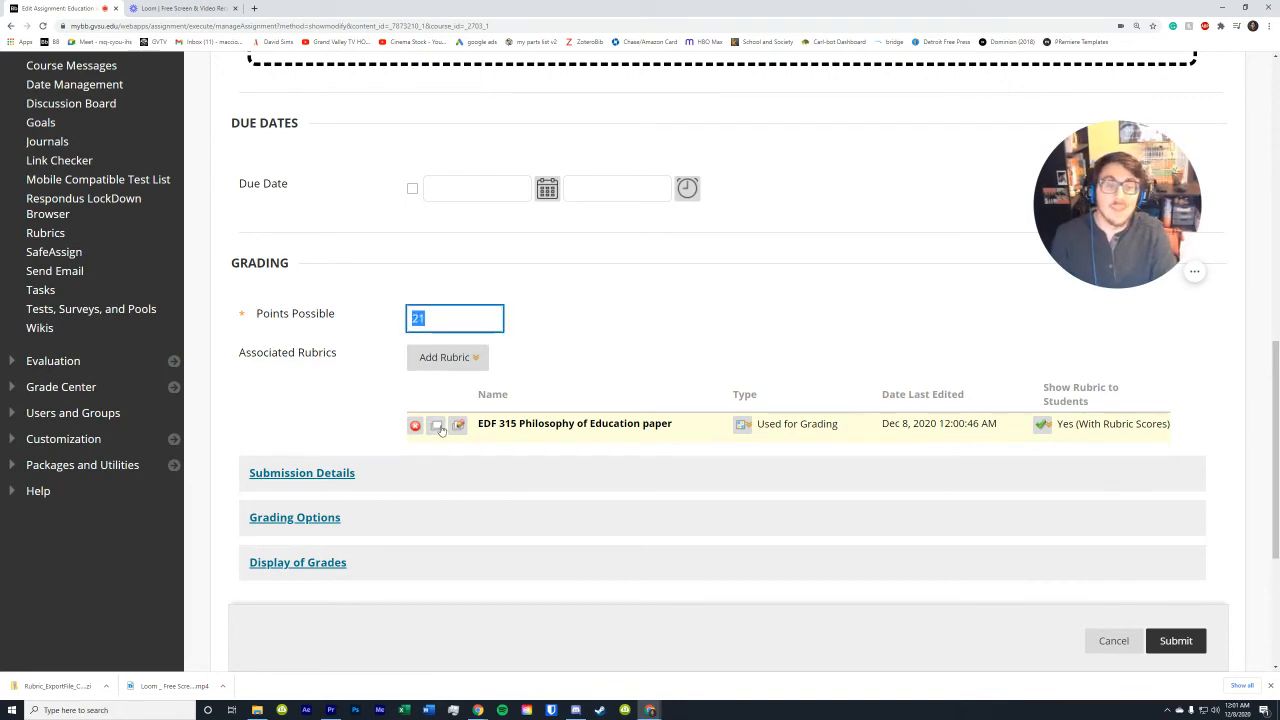
- Preview the associated rubric in an enlarged window, examine the points for each criterion, and close the preview
{"action": "left_click", "coordinate": [437, 425]}
{"action": "left_click_drag", "start_coordinate": [960, 18], "coordinate": [407, 126]}
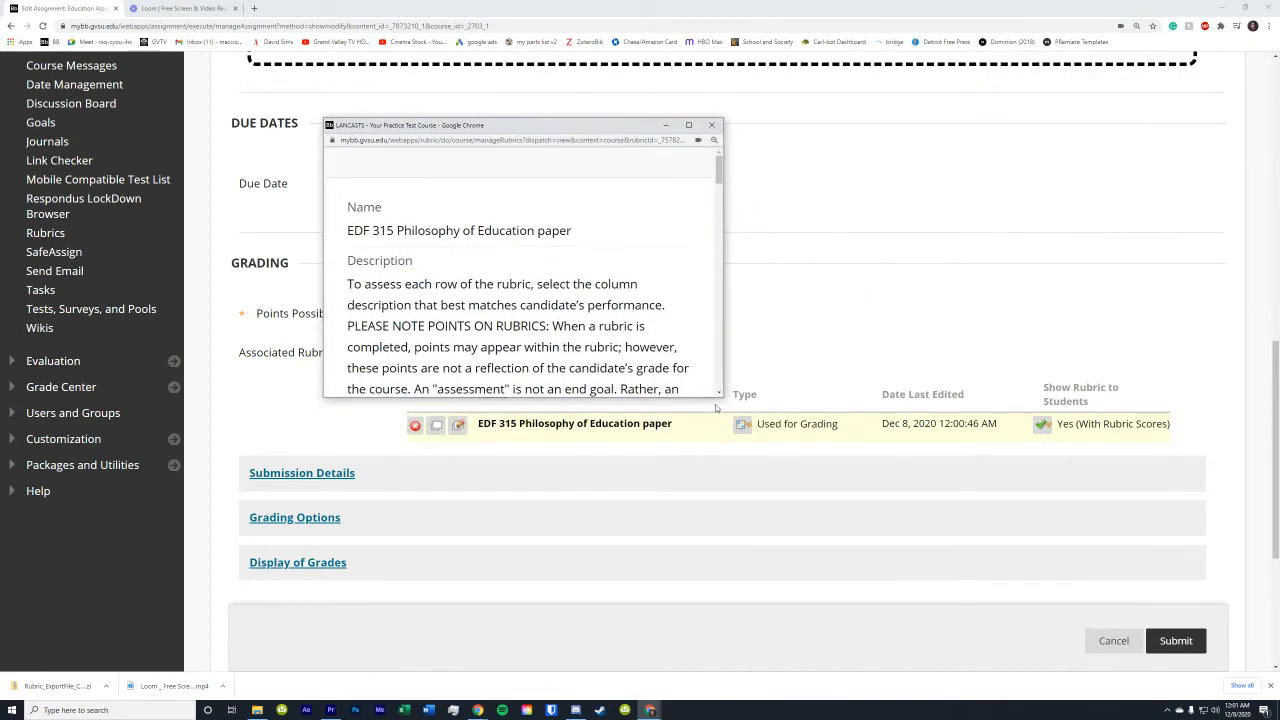
{"action": "left_click_drag", "start_coordinate": [720, 394], "coordinate": [1075, 397]}
{"action": "left_click_drag", "start_coordinate": [890, 397], "coordinate": [890, 628]}
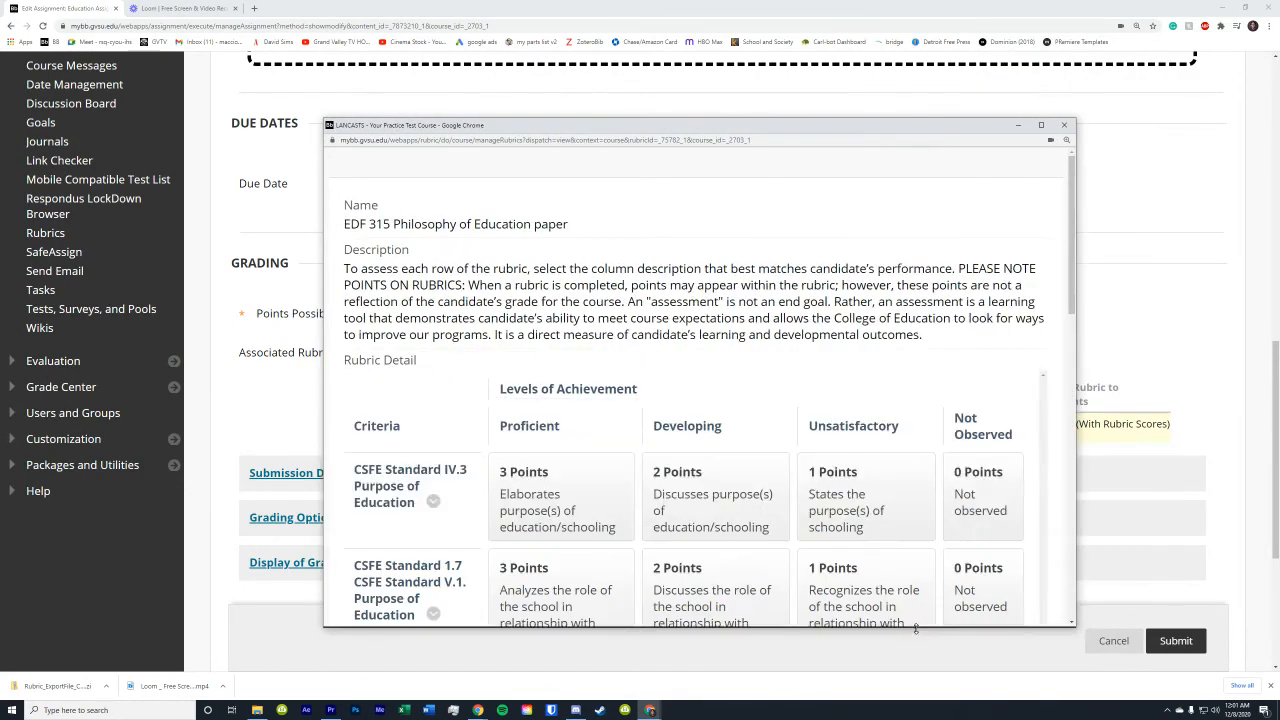
{"action": "scroll", "coordinate": [512, 408], "scroll_direction": "down", "scroll_amount": 2}
{"action": "scroll", "coordinate": [512, 408], "scroll_direction": "down", "scroll_amount": 1}
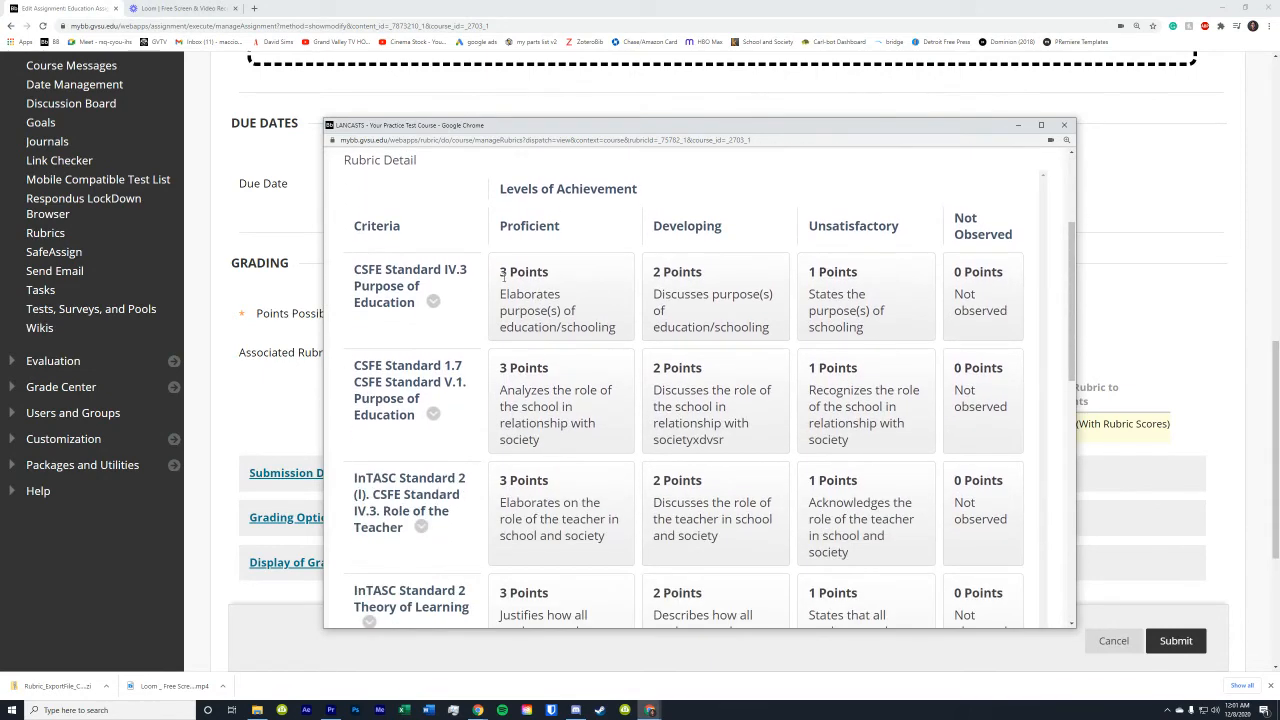
{"action": "left_click_drag", "start_coordinate": [502, 272], "coordinate": [548, 272]}
{"action": "left_click_drag", "start_coordinate": [500, 368], "coordinate": [540, 368]}
{"action": "scroll", "coordinate": [527, 408], "scroll_direction": "down", "scroll_amount": 2}
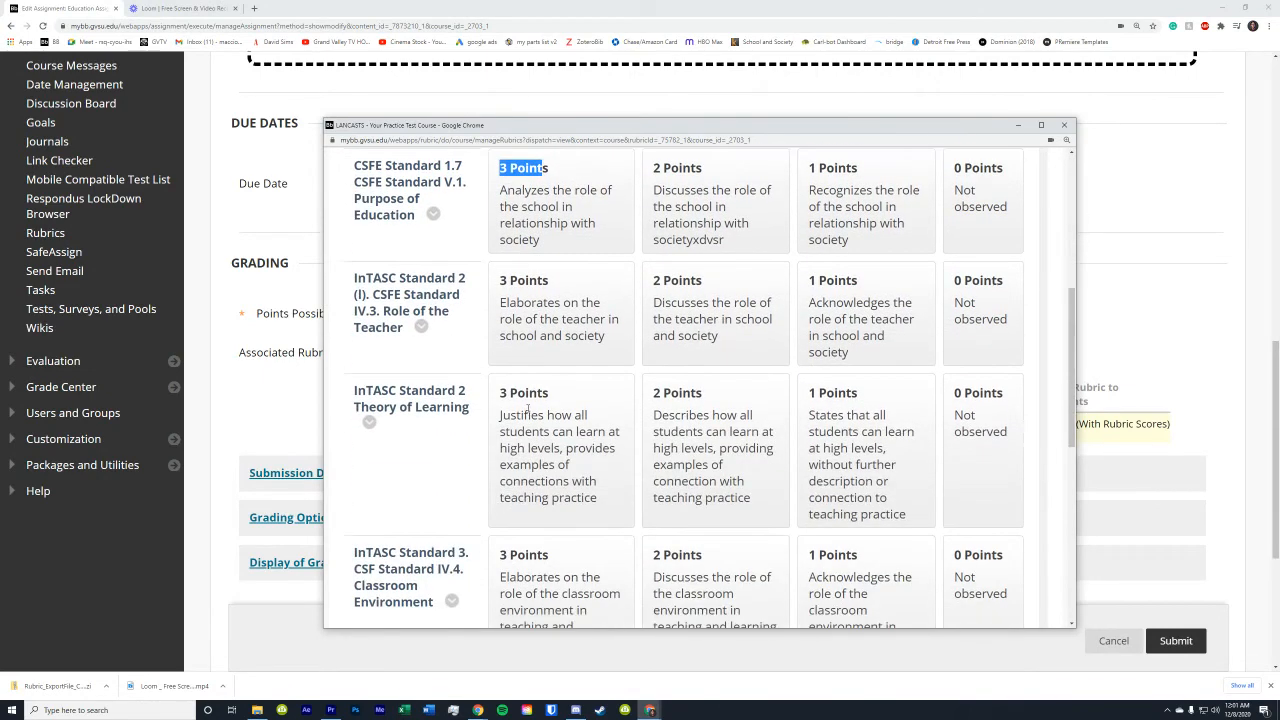
{"action": "scroll", "coordinate": [527, 408], "scroll_direction": "down", "scroll_amount": 5}
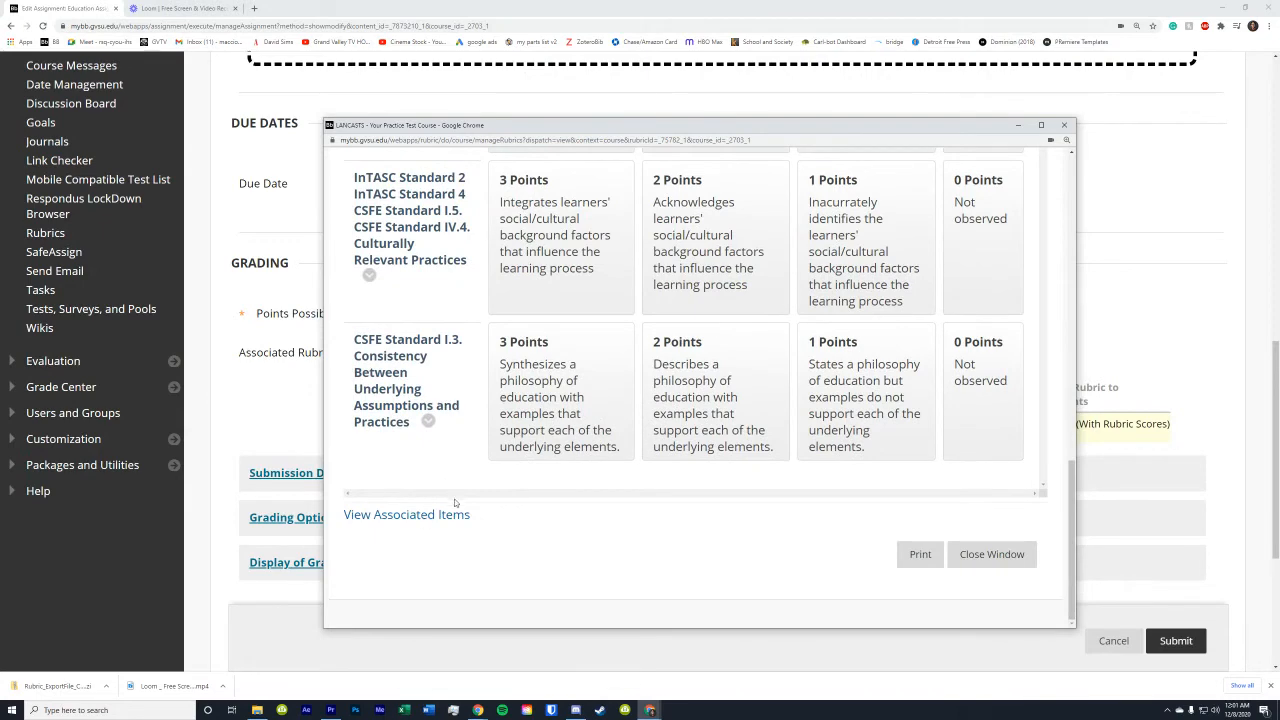
{"action": "scroll", "coordinate": [484, 533], "scroll_direction": "up", "scroll_amount": 1}
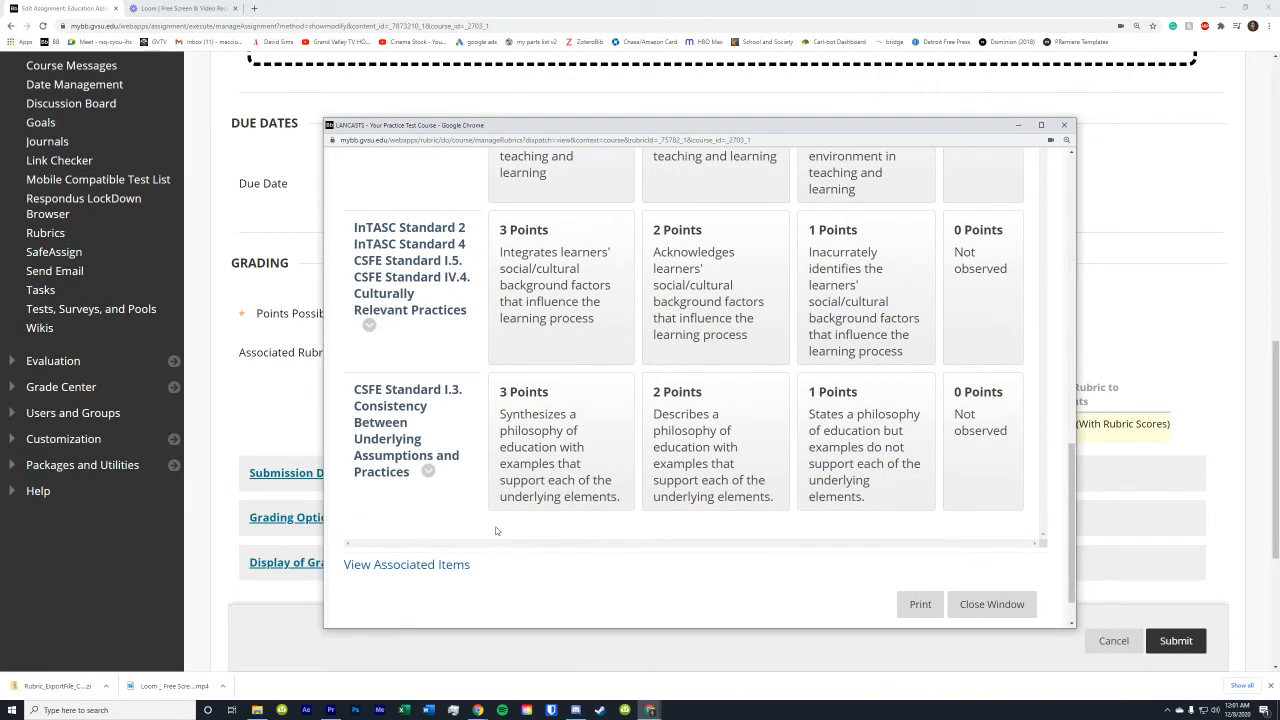
{"action": "left_click", "coordinate": [1067, 125]}
{"action": "double_click", "coordinate": [472, 317]}
{"action": "left_click", "coordinate": [455, 315]}
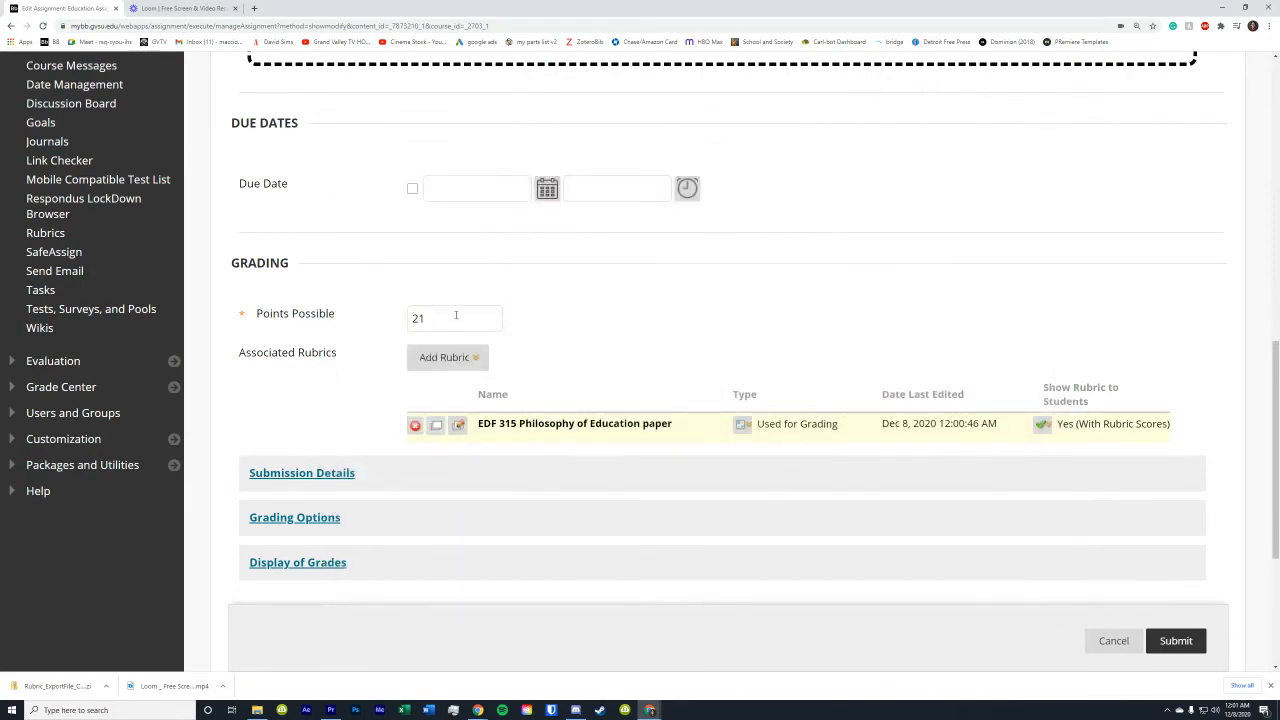
{"action": "left_click", "coordinate": [475, 356]}
{"action": "left_click", "coordinate": [208, 7]}
{"action": "left_click", "coordinate": [88, 7]}
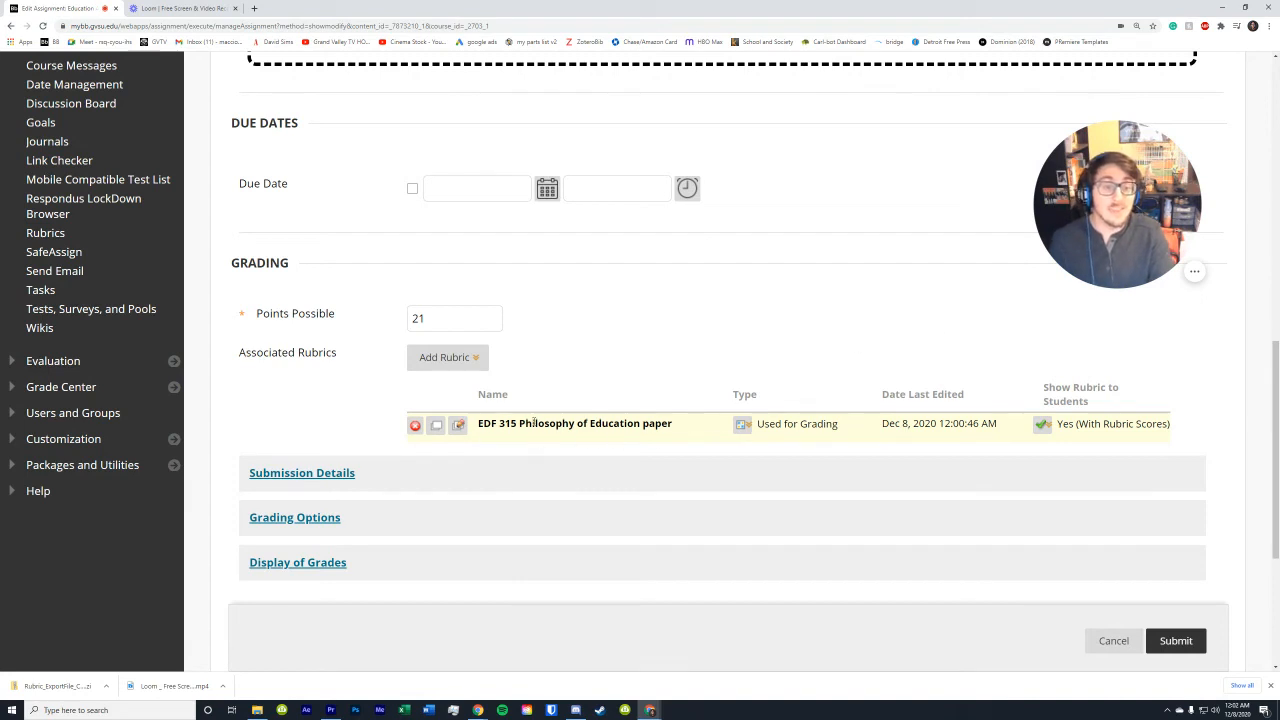
- Change the associated rubric's type to Used for Secondary Evaluation
{"action": "left_click", "coordinate": [742, 424]}
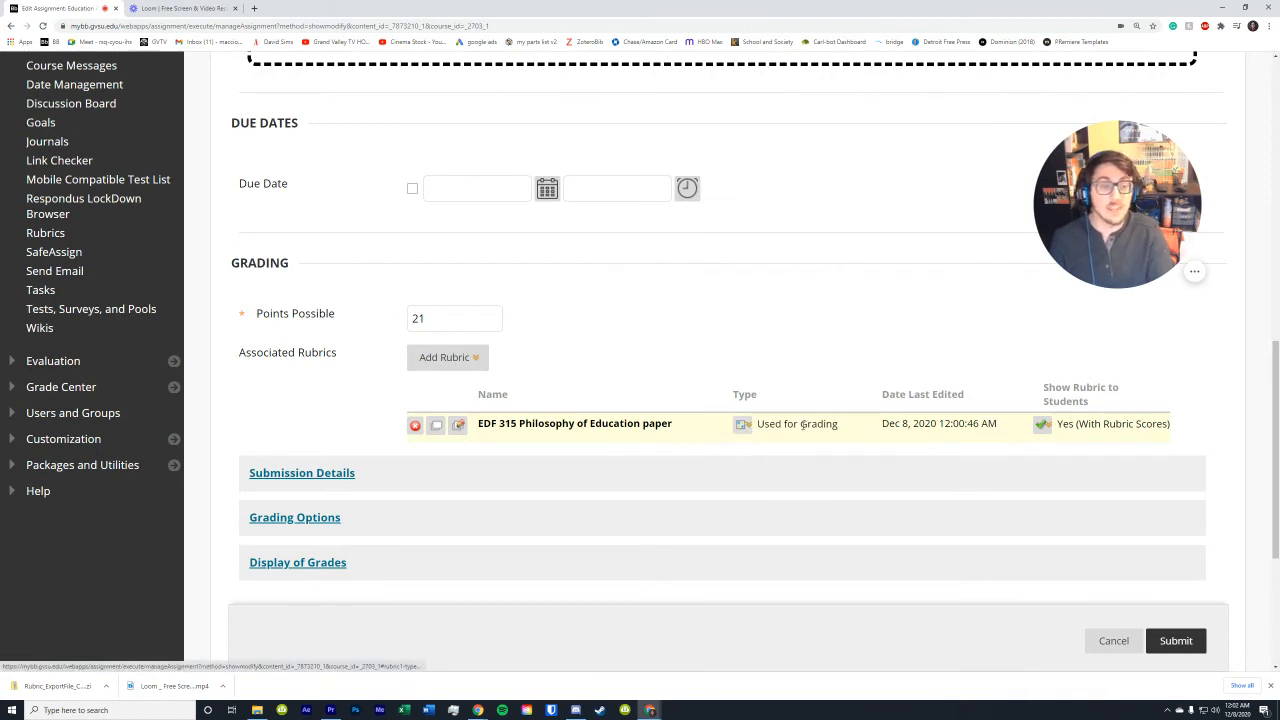
{"action": "mouse_move", "coordinate": [740, 424]}
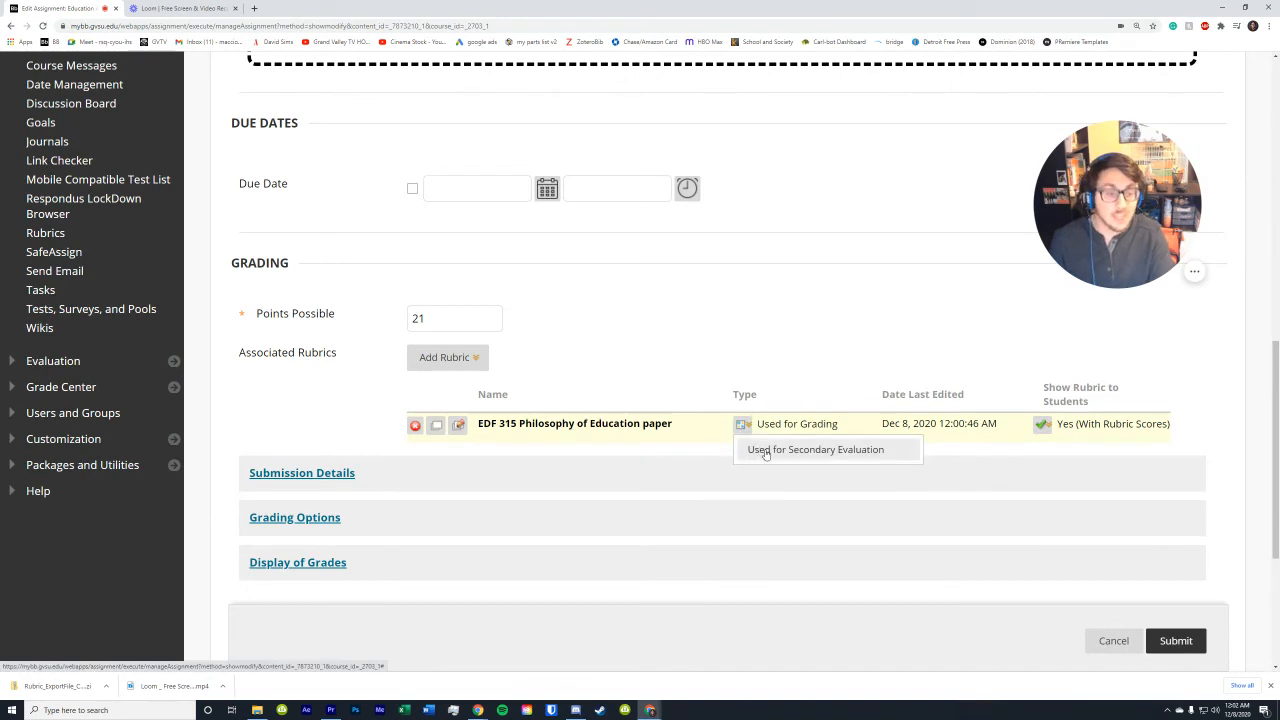
{"action": "left_click", "coordinate": [765, 450]}
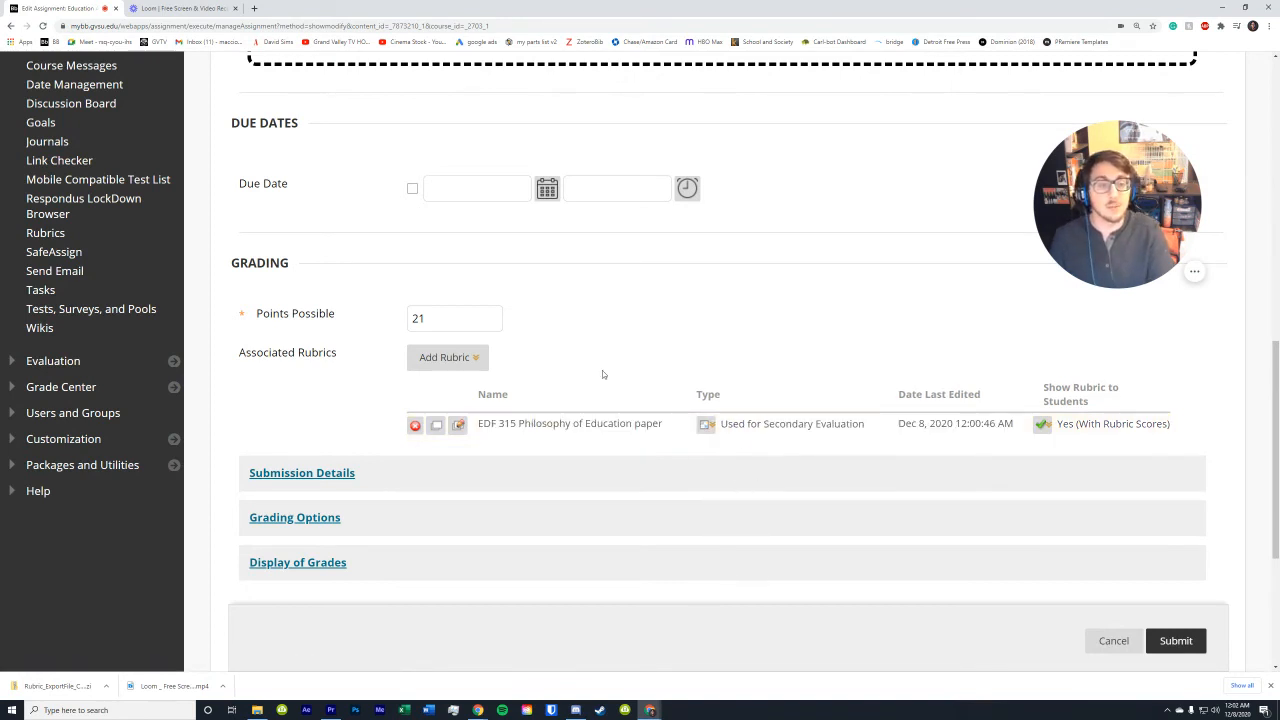
- Try 0 as the assignment's Points Possible, then set it to 100
{"action": "left_click_drag", "start_coordinate": [465, 322], "coordinate": [408, 319]}
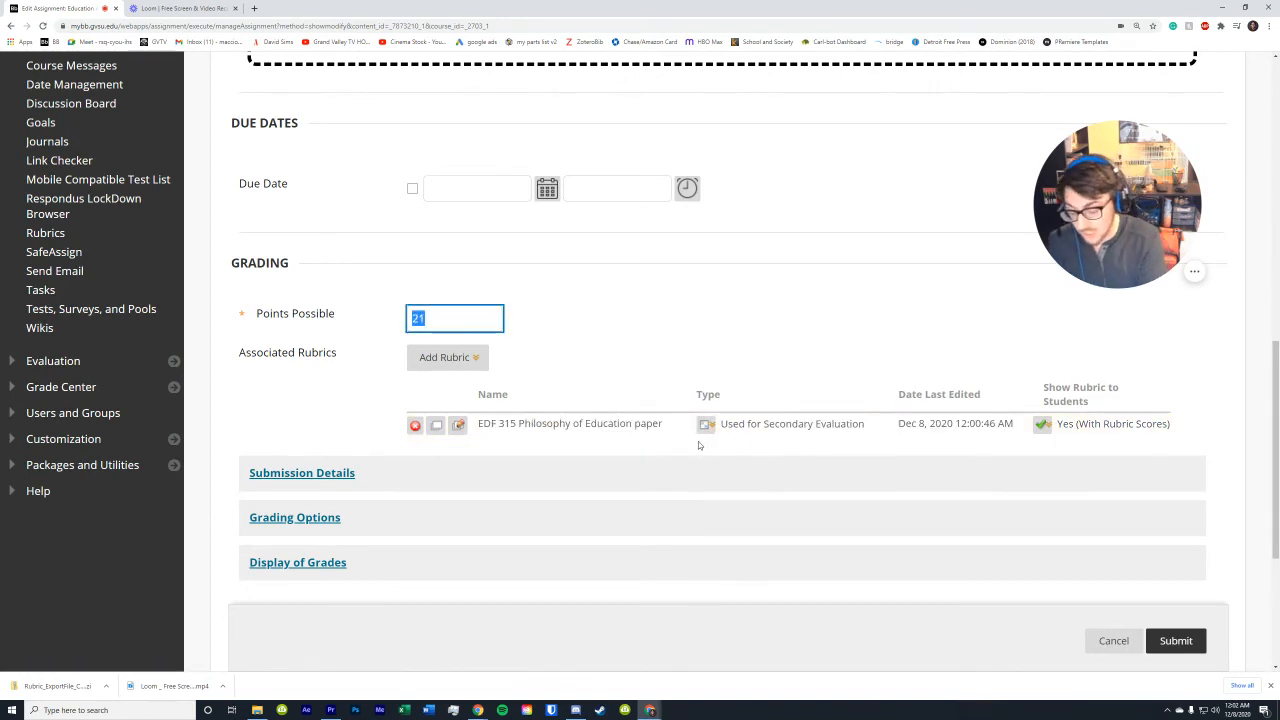
{"action": "type", "text": "0"}
{"action": "left_click", "coordinate": [632, 326]}
{"action": "left_click_drag", "start_coordinate": [445, 319], "coordinate": [299, 305]}
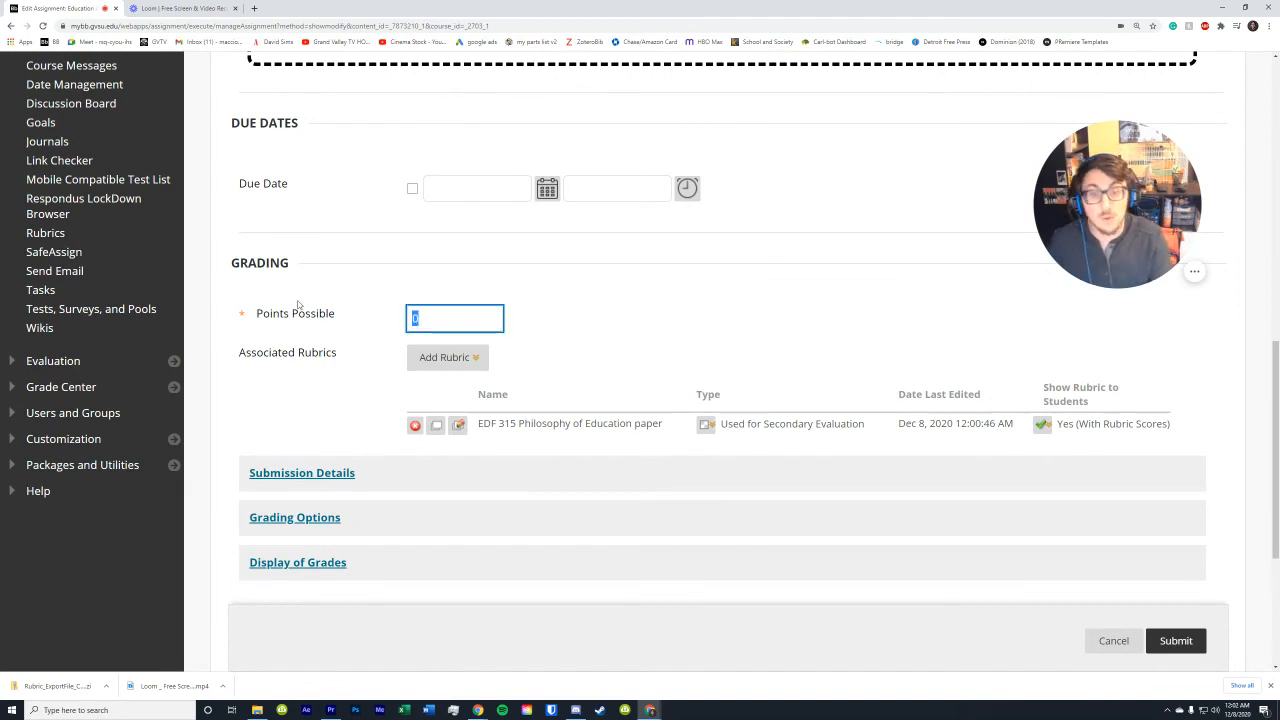
{"action": "type", "text": "100"}
{"action": "left_click", "coordinate": [562, 311]}
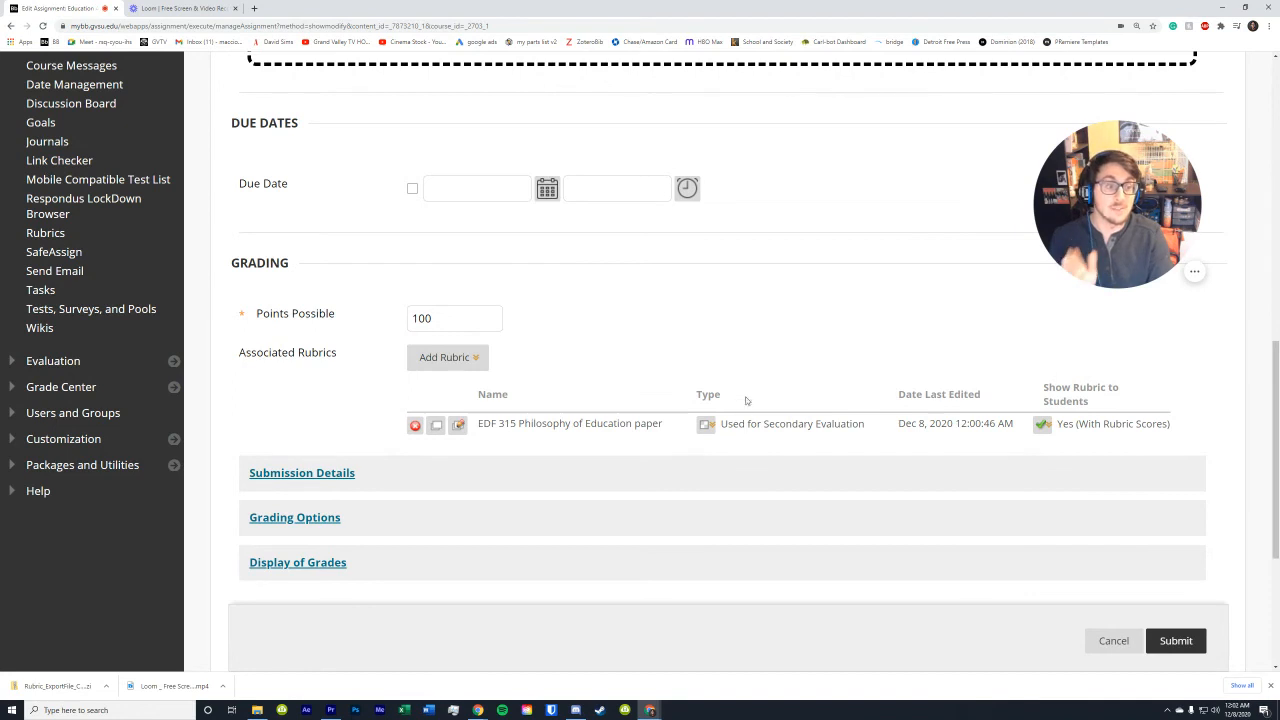
- Switch the rubric's type back to Used for Grading and assign its maximum points as the Points Possible
{"action": "left_click", "coordinate": [706, 424]}
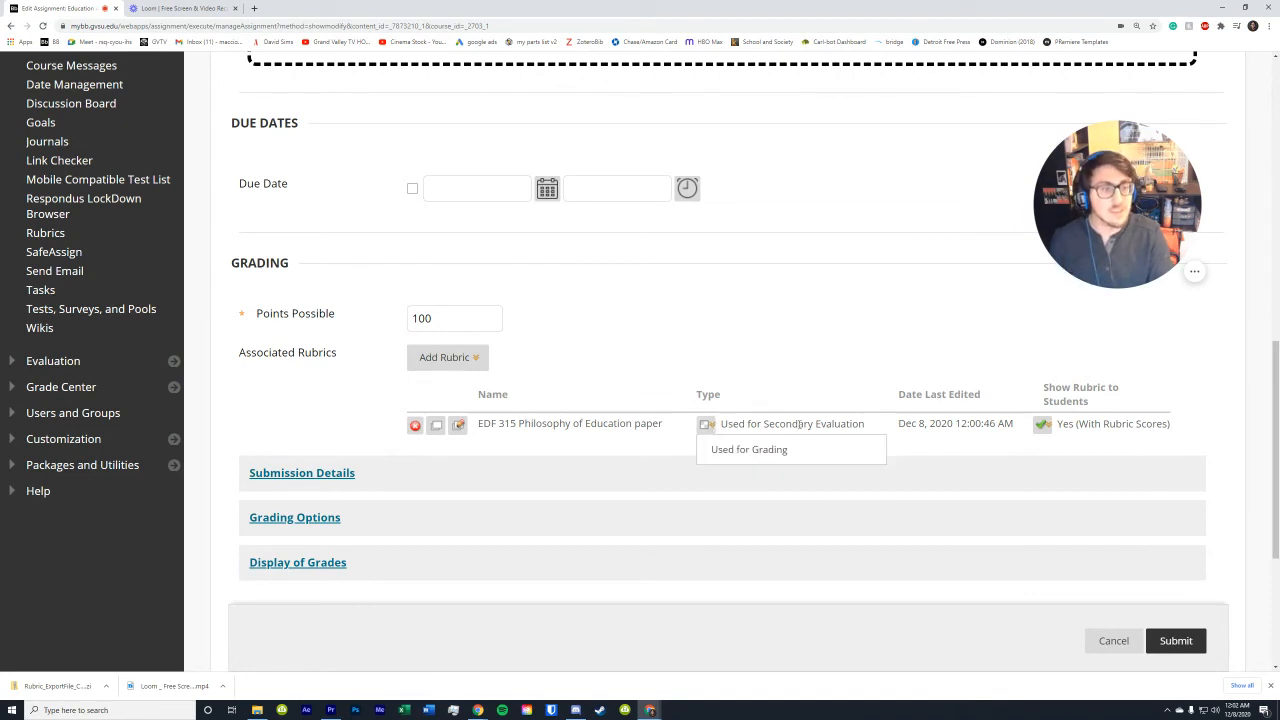
{"action": "left_click", "coordinate": [726, 451]}
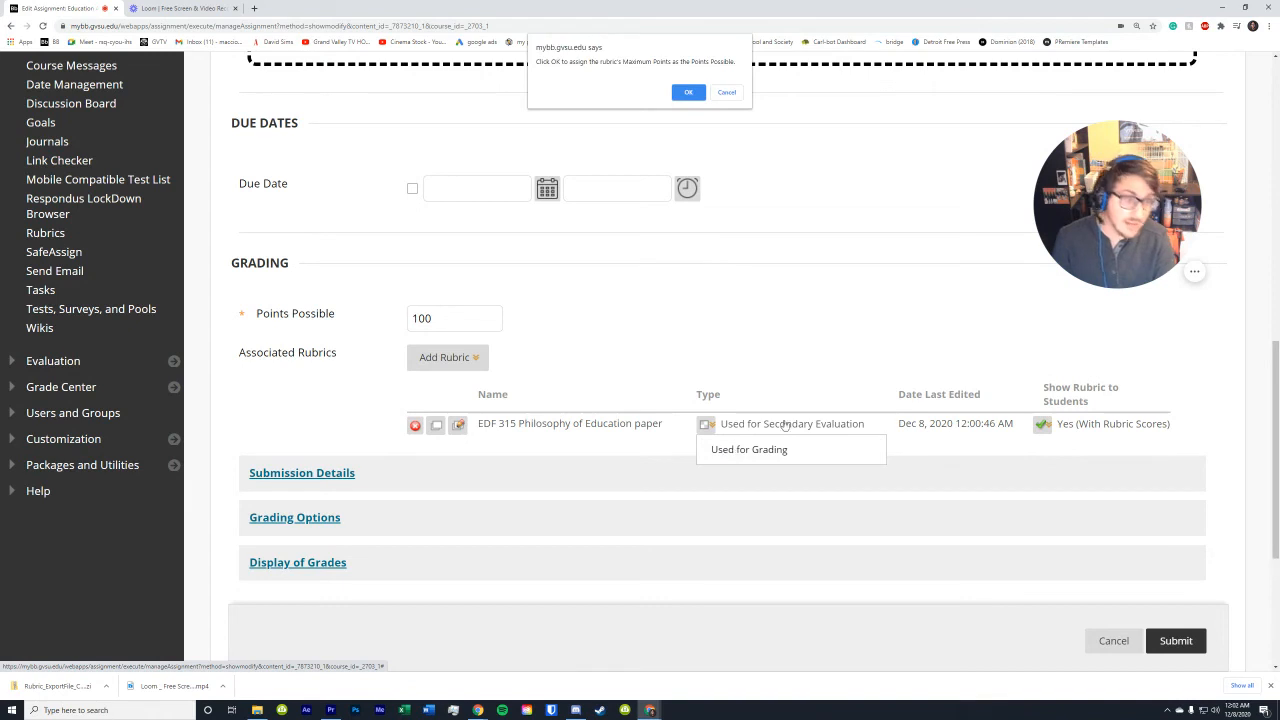
{"action": "left_click", "coordinate": [690, 92]}
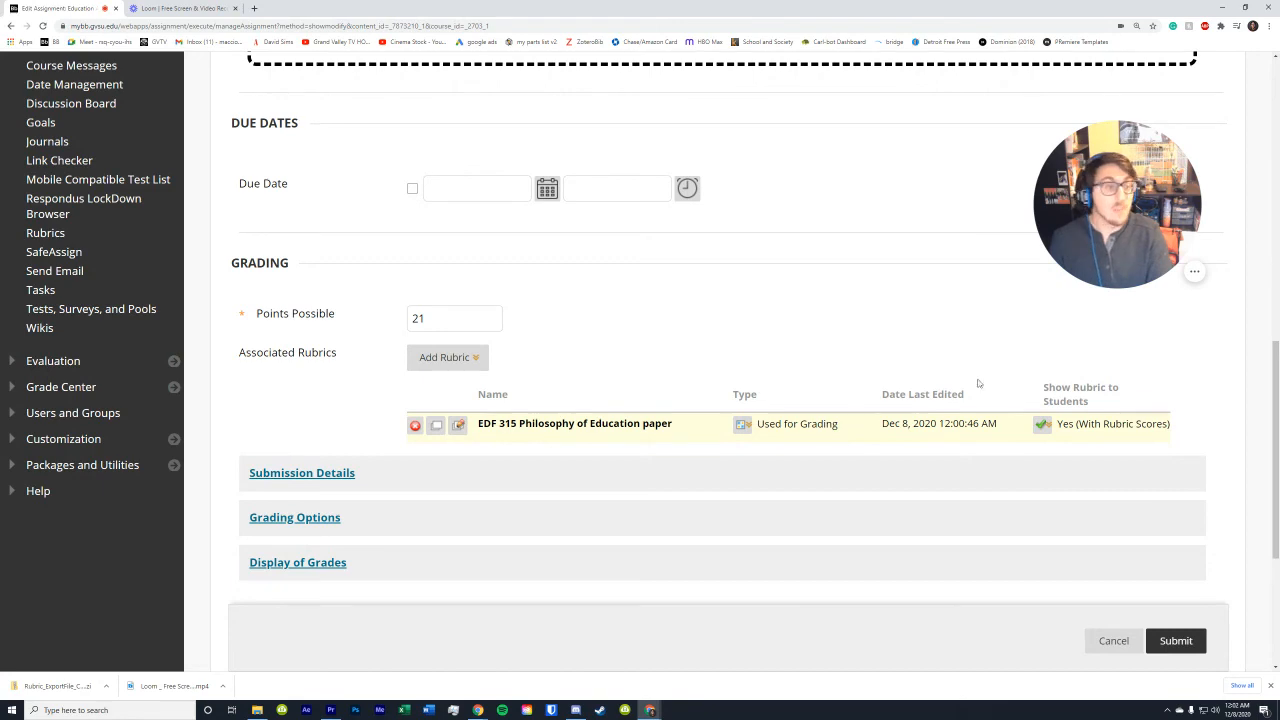
- Review the Education Assignment's settings and submit the edited assignment
{"action": "scroll", "coordinate": [575, 435], "scroll_direction": "up", "scroll_amount": 5}
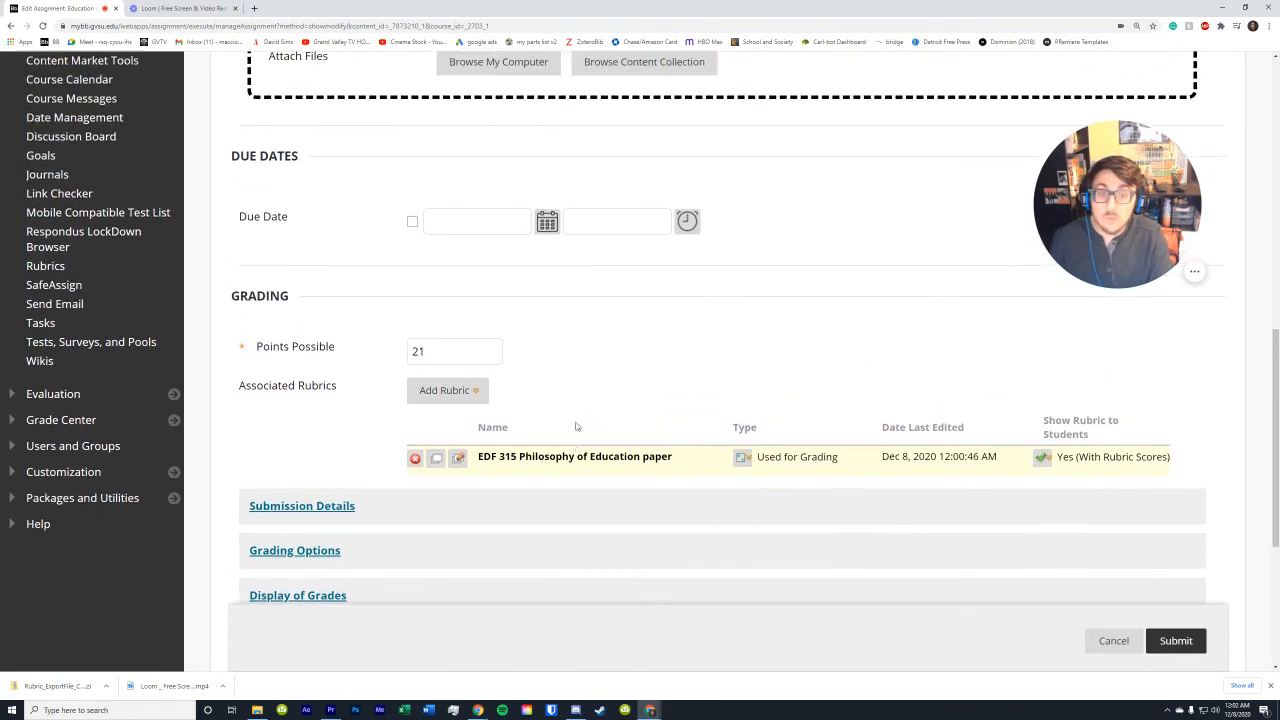
{"action": "scroll", "coordinate": [578, 410], "scroll_direction": "up", "scroll_amount": 3}
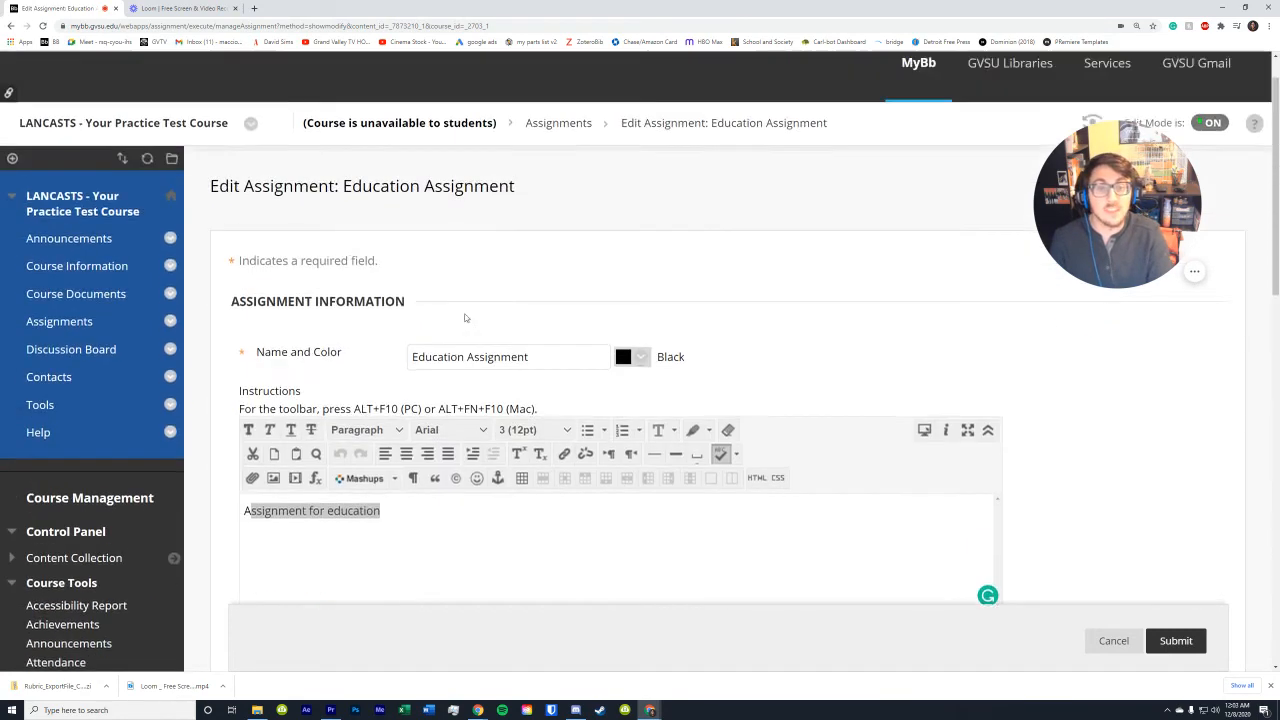
{"action": "scroll", "coordinate": [631, 330], "scroll_direction": "down", "scroll_amount": 12}
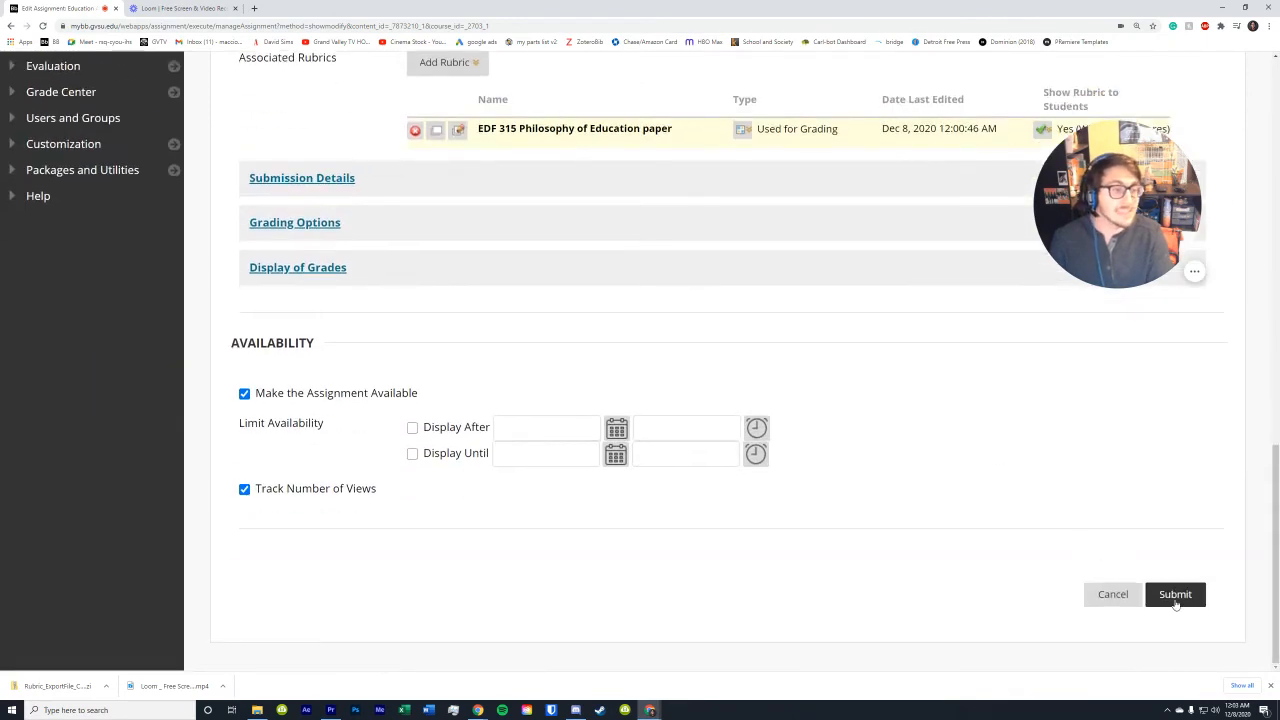
{"action": "left_click", "coordinate": [1175, 596]}
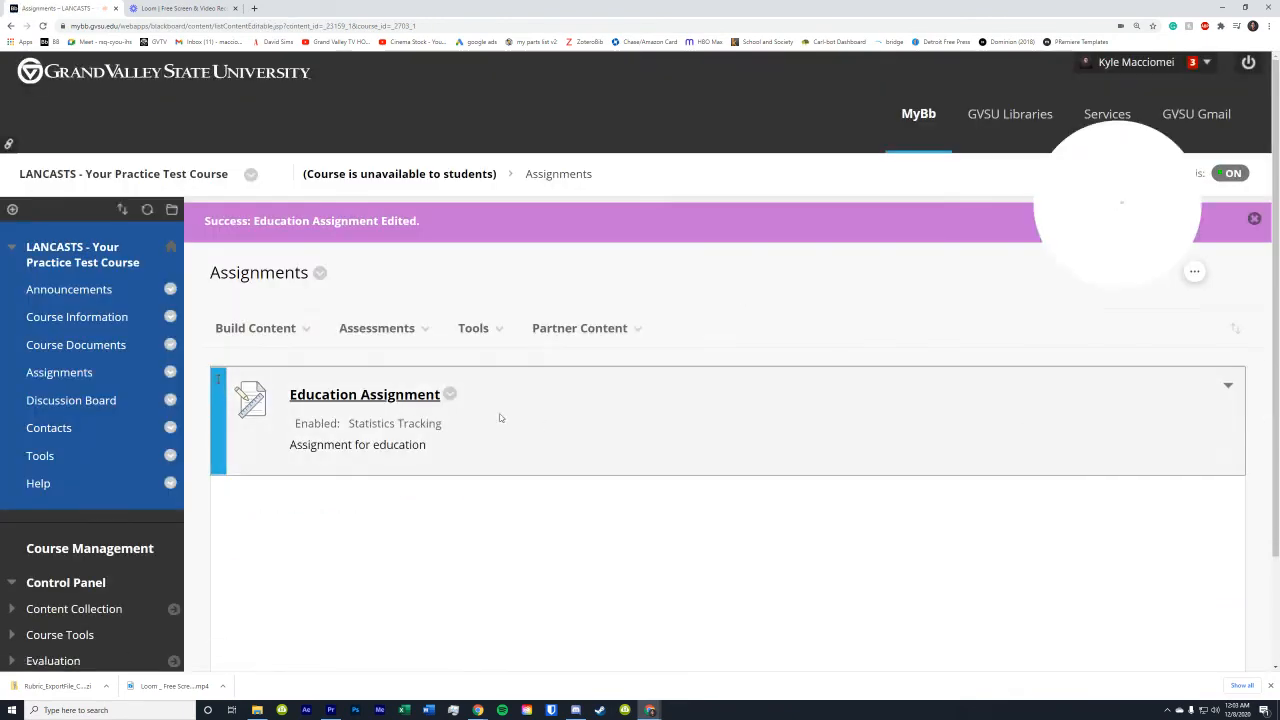